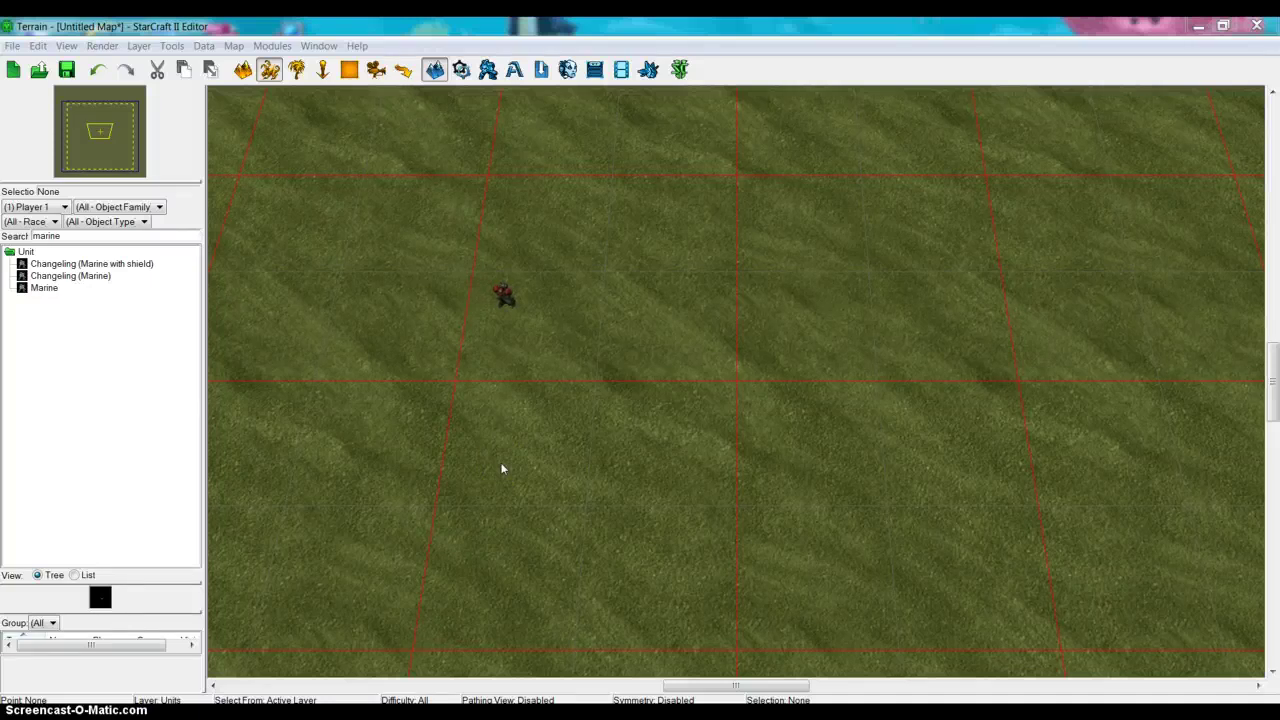
# Pan the terrain view, box-select the marine, and open the Data editor.
pyautogui.moveTo(476, 436); pyautogui.dragTo(478, 422)
pyautogui.moveTo(477, 421); pyautogui.dragTo(540, 443, button='middle')
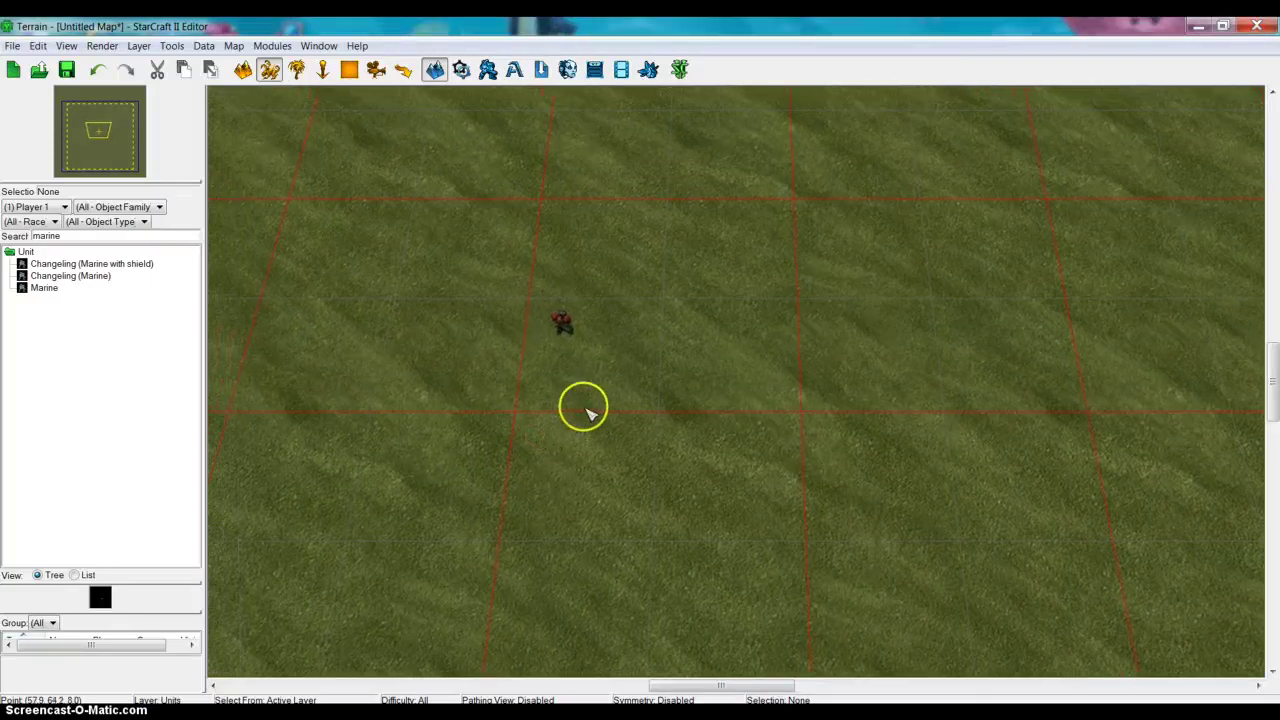
pyautogui.moveTo(608, 371)
pyautogui.mouseDown()
pyautogui.moveTo(512, 282)
pyautogui.moveTo(628, 341)
pyautogui.moveTo(651, 314)
pyautogui.moveTo(590, 381)
pyautogui.mouseUp()
pyautogui.moveTo(592, 385); pyautogui.dragTo(615, 391, button='middle')
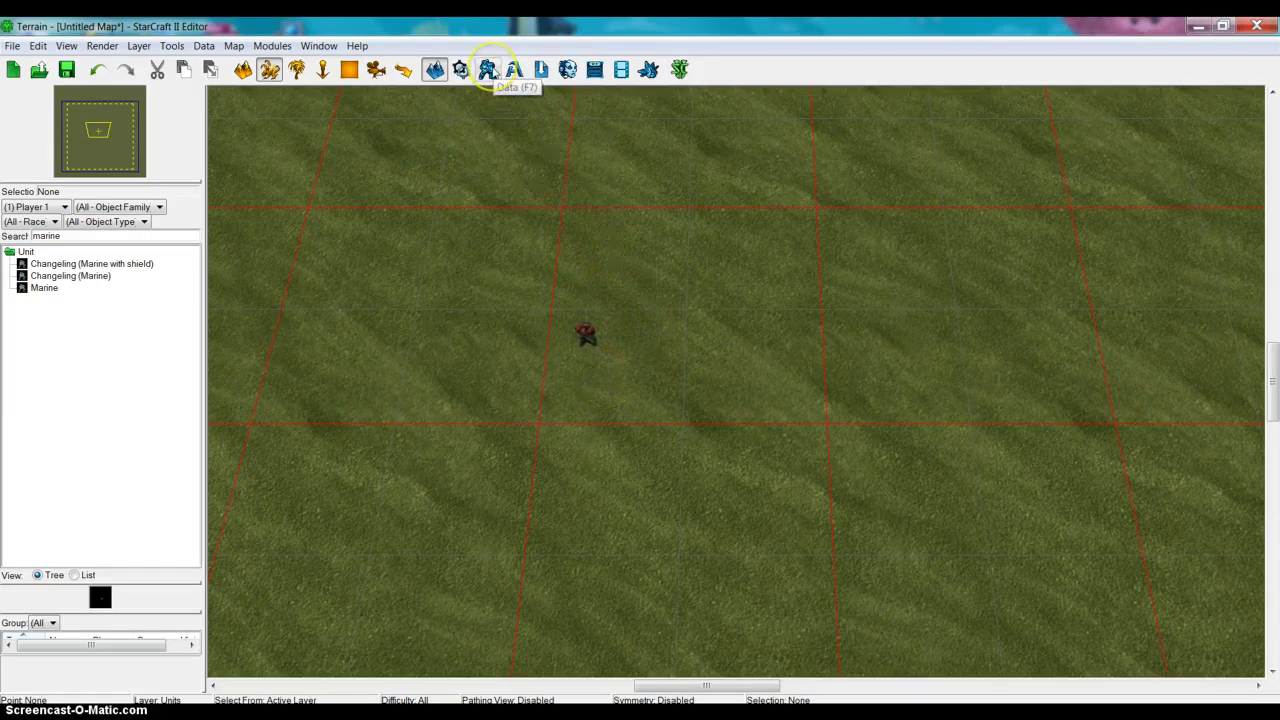
pyautogui.click(487, 69)
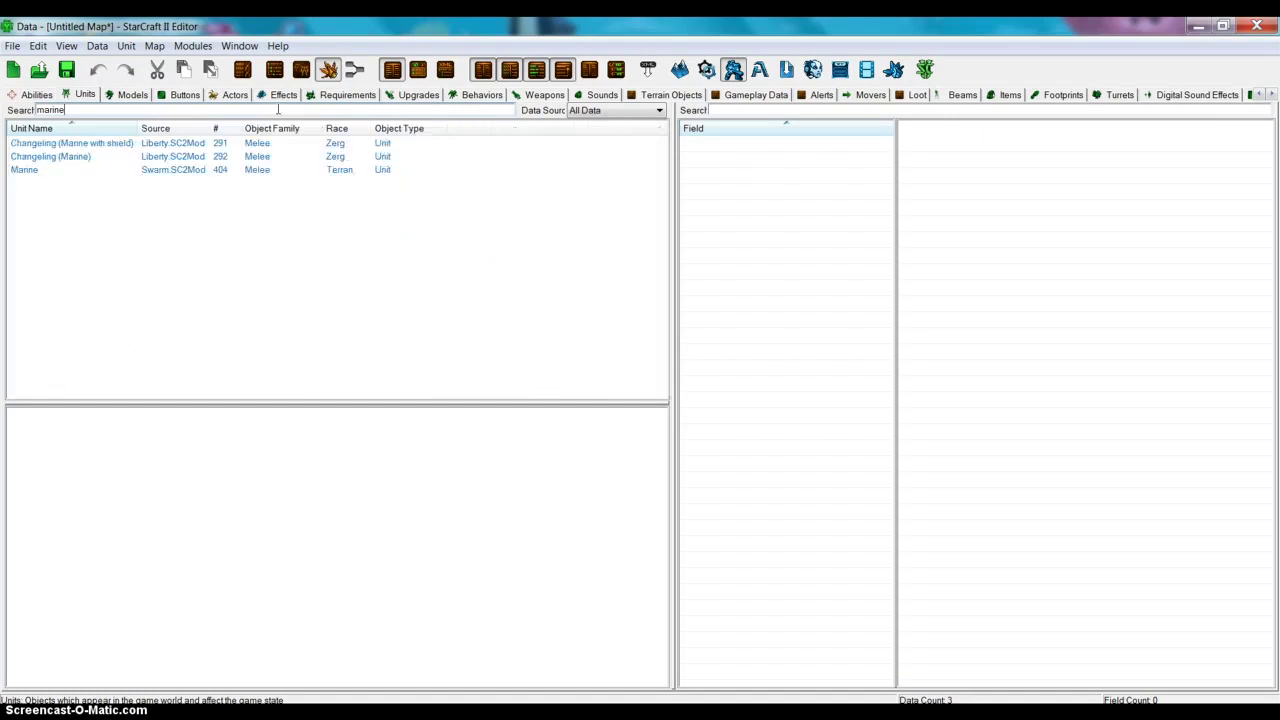
# Start a new unit named Marine Dummy with suggested ID MarineDummy and Terran race.
pyautogui.rightClick(127, 203)
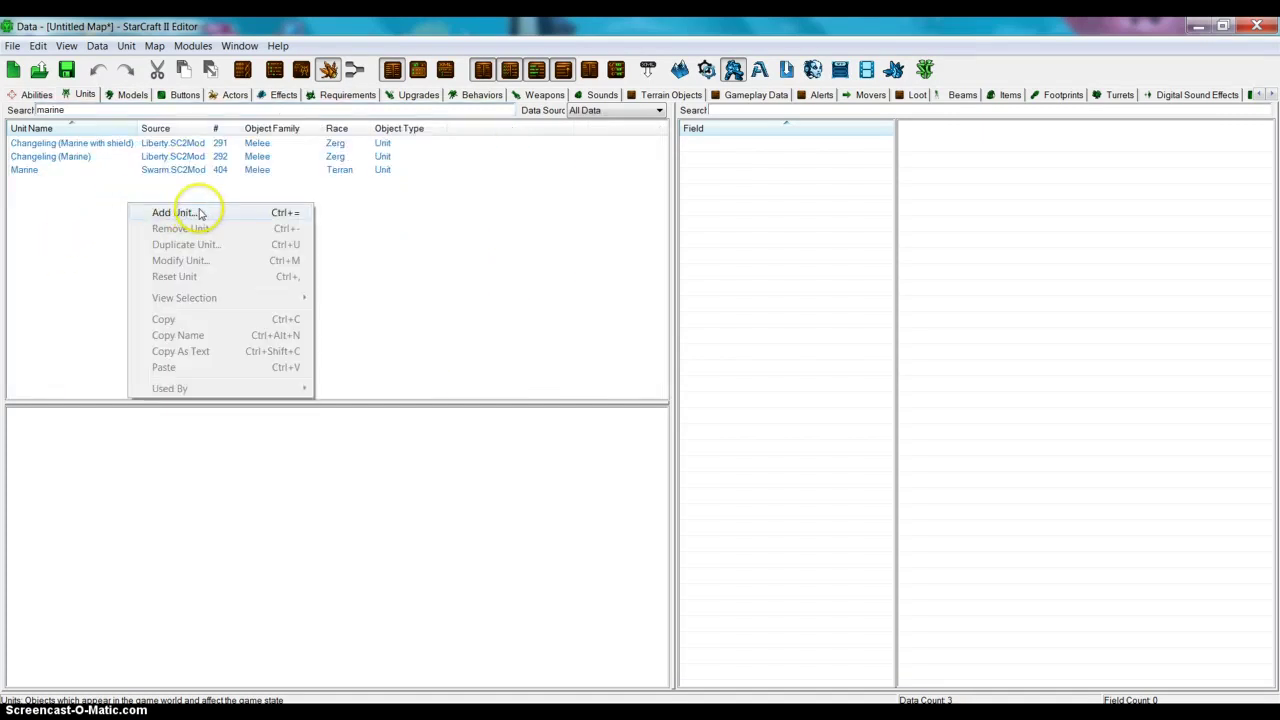
pyautogui.click(186, 214)
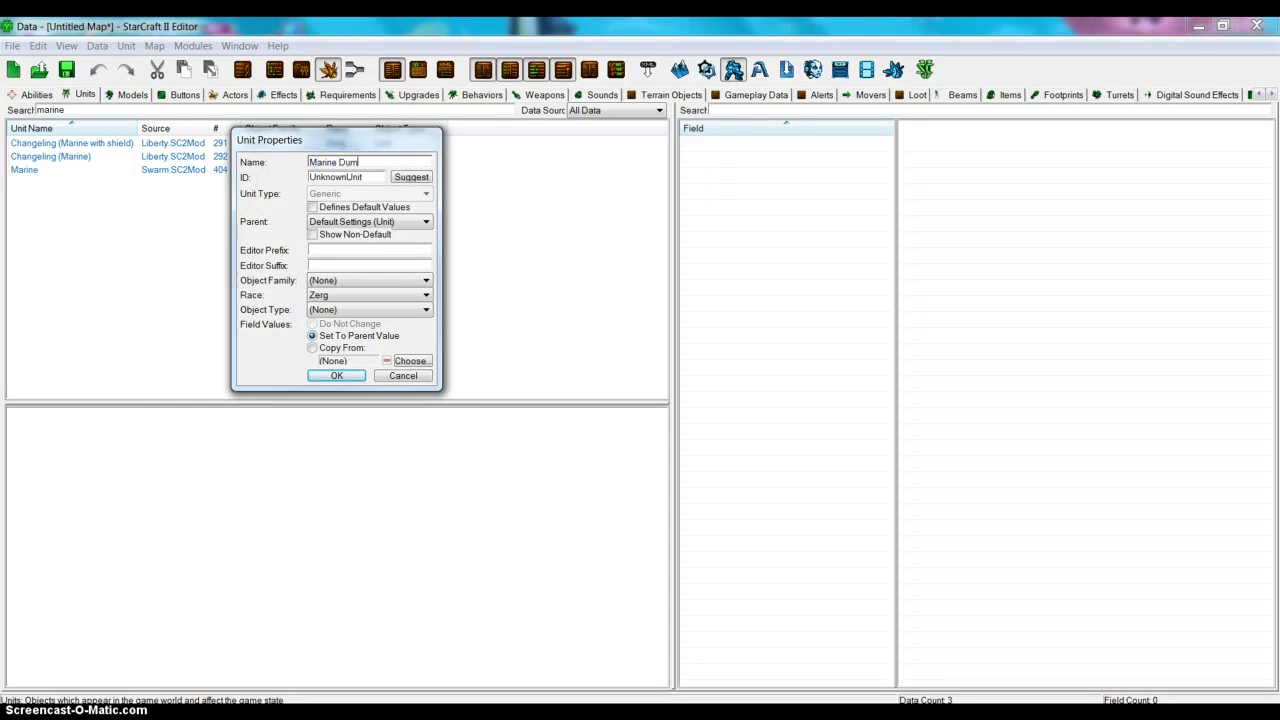
pyautogui.click(411, 177)
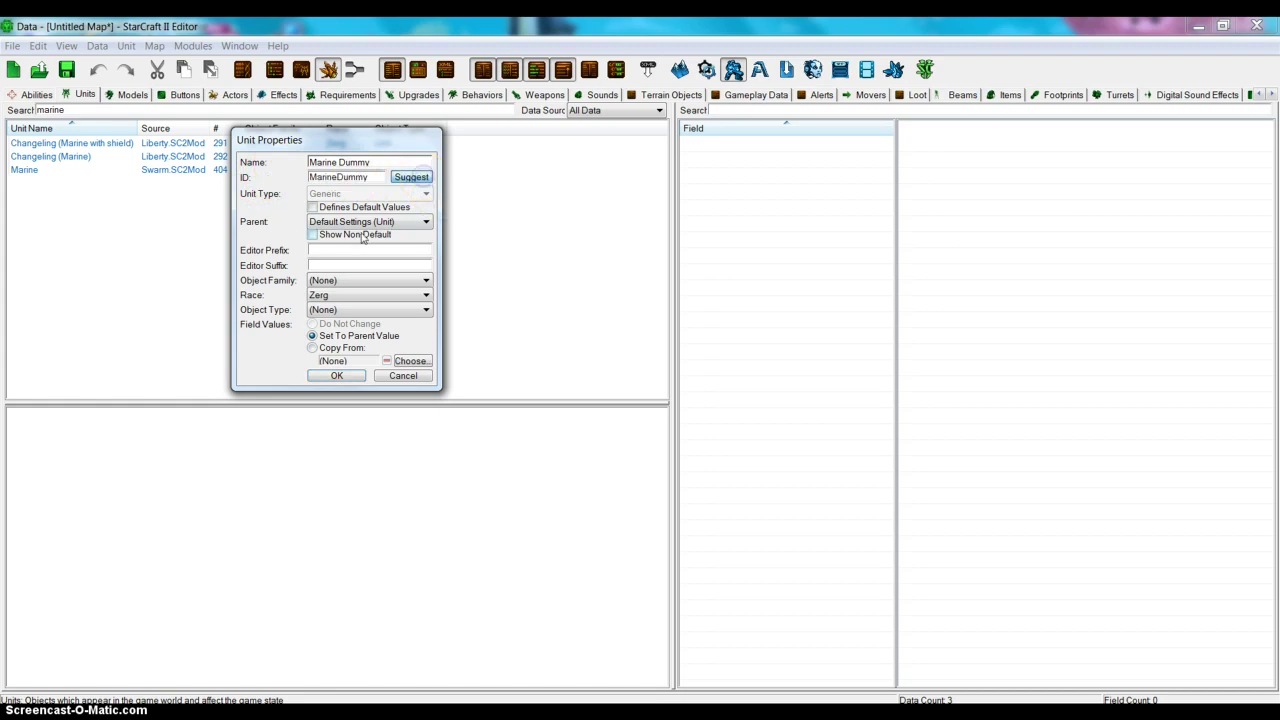
pyautogui.click(318, 296)
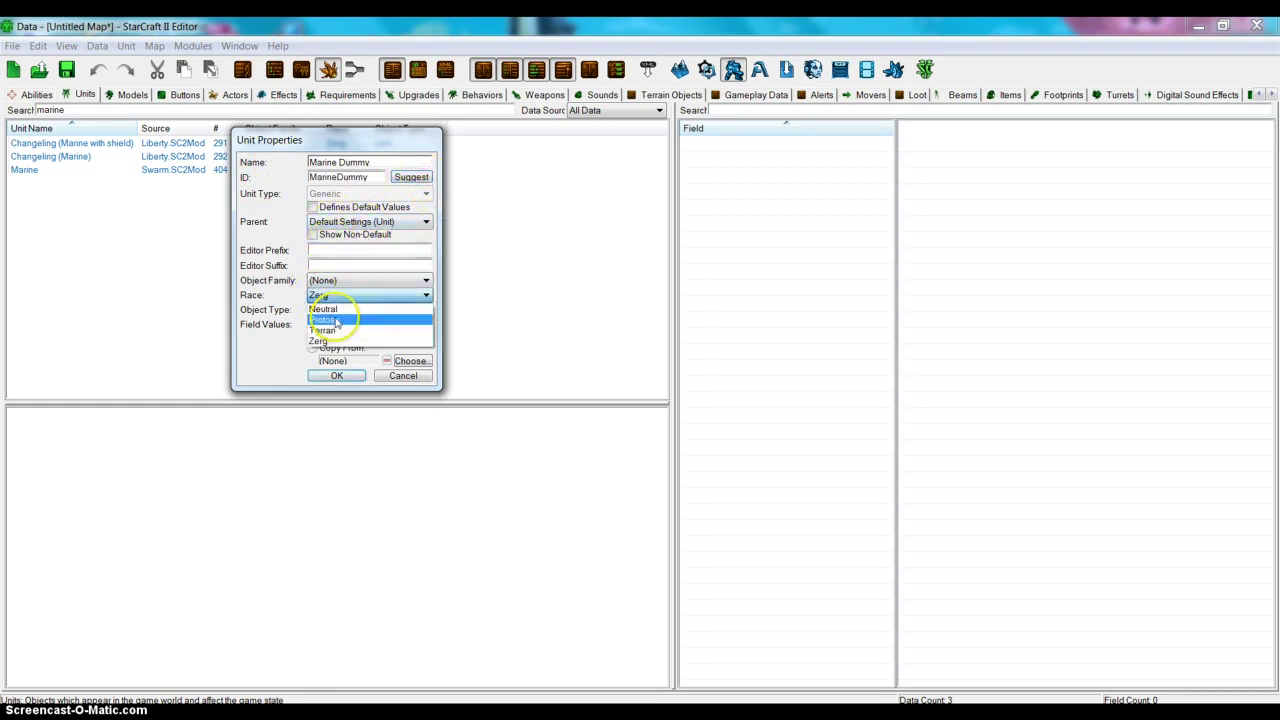
pyautogui.click(340, 330)
pyautogui.click(333, 312)
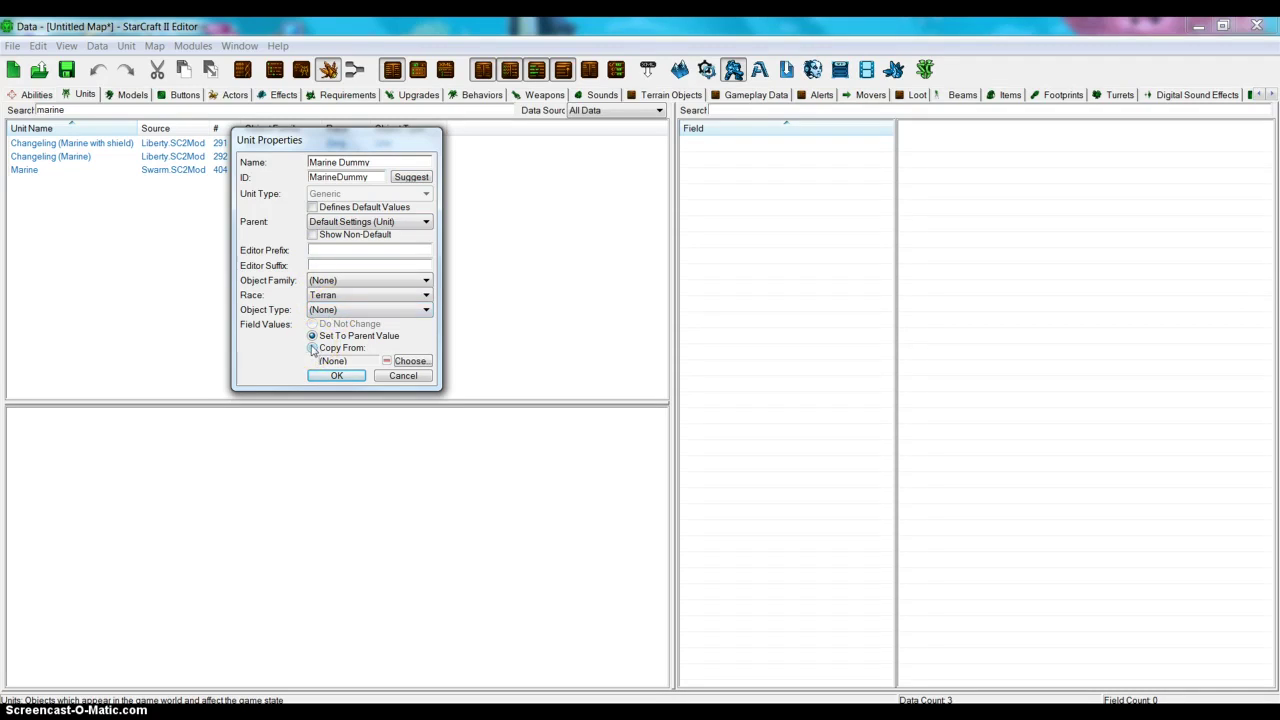
# Copy the new unit's values from Marine, create it, and select Marine Dummy.
pyautogui.click(312, 347)
pyautogui.click(408, 361)
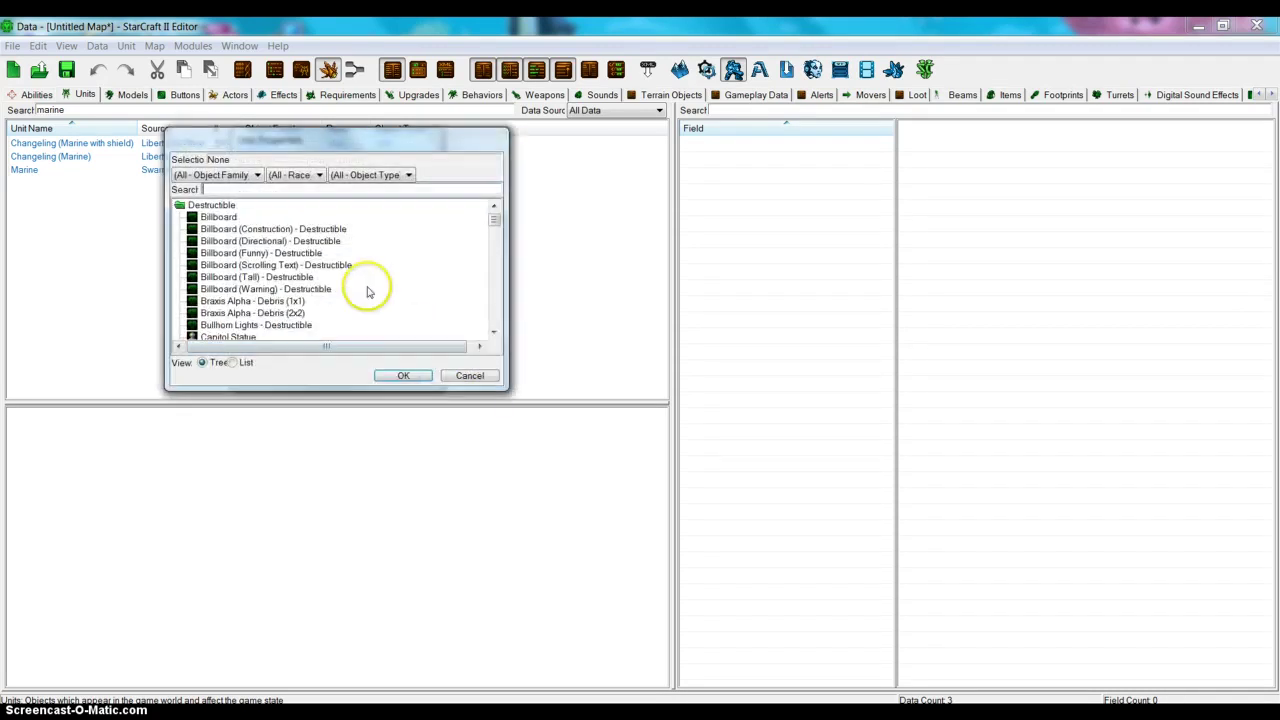
pyautogui.write('marine')
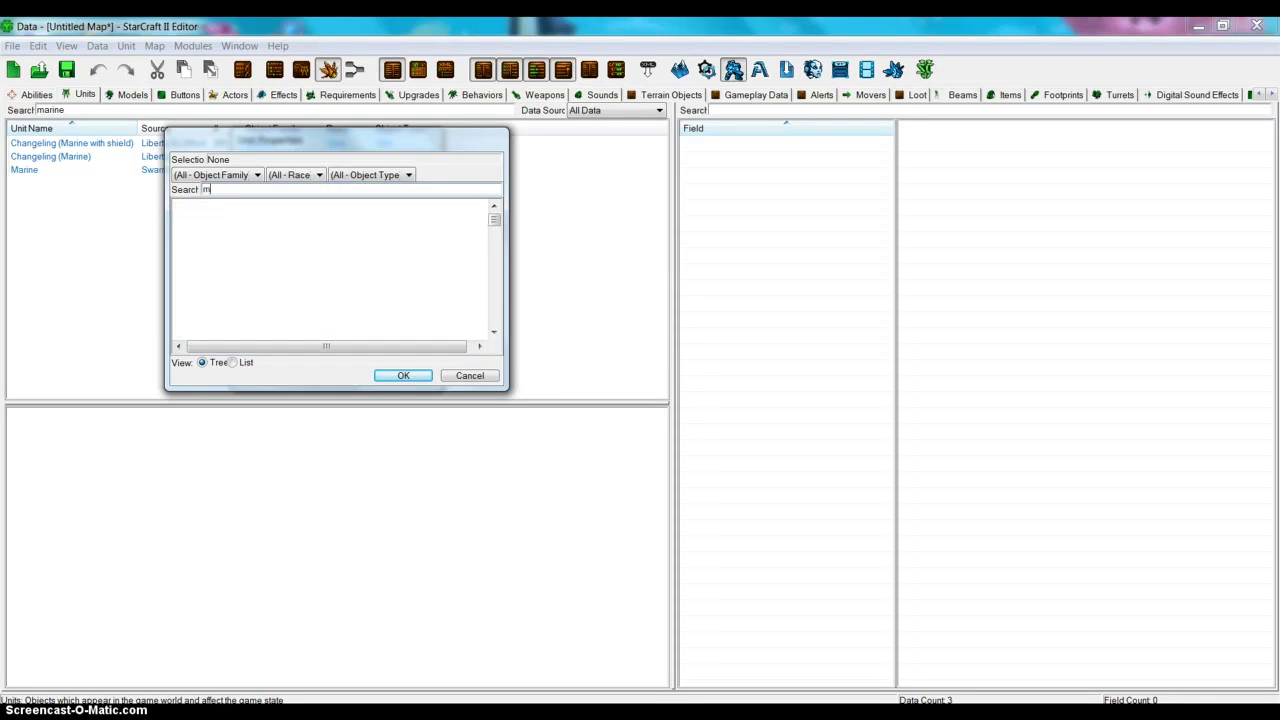
pyautogui.click(213, 241)
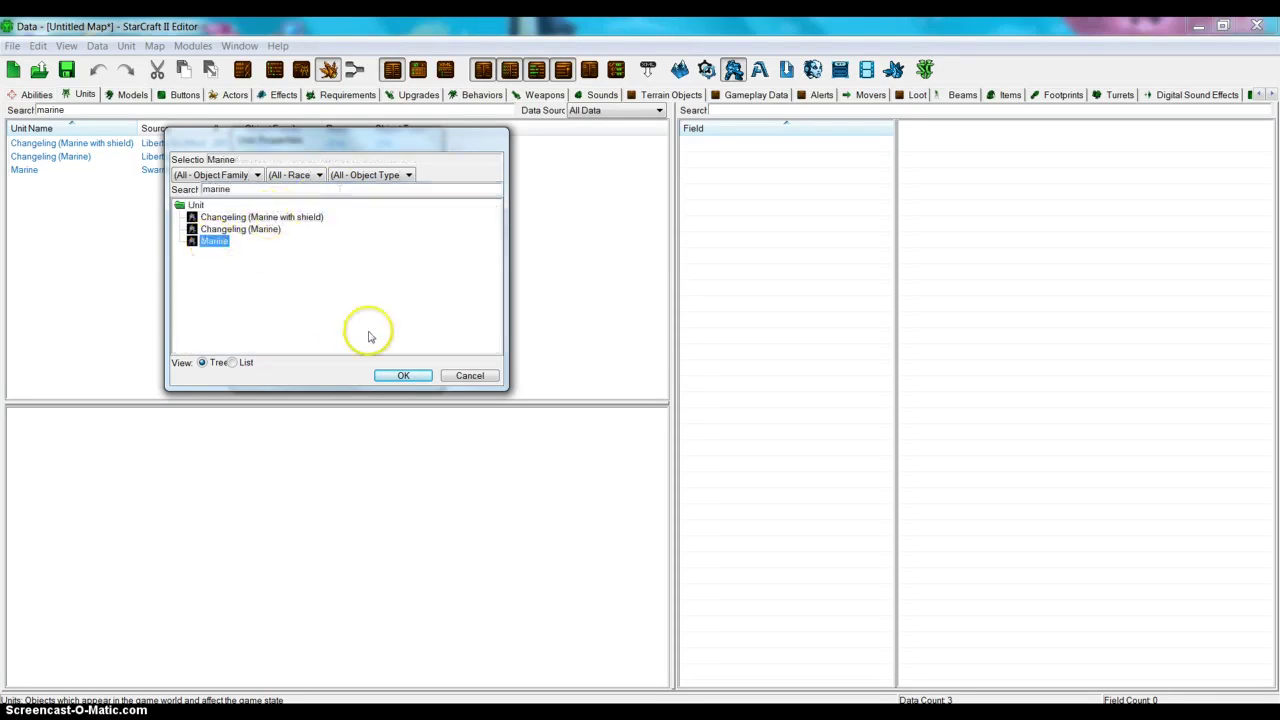
pyautogui.click(398, 375)
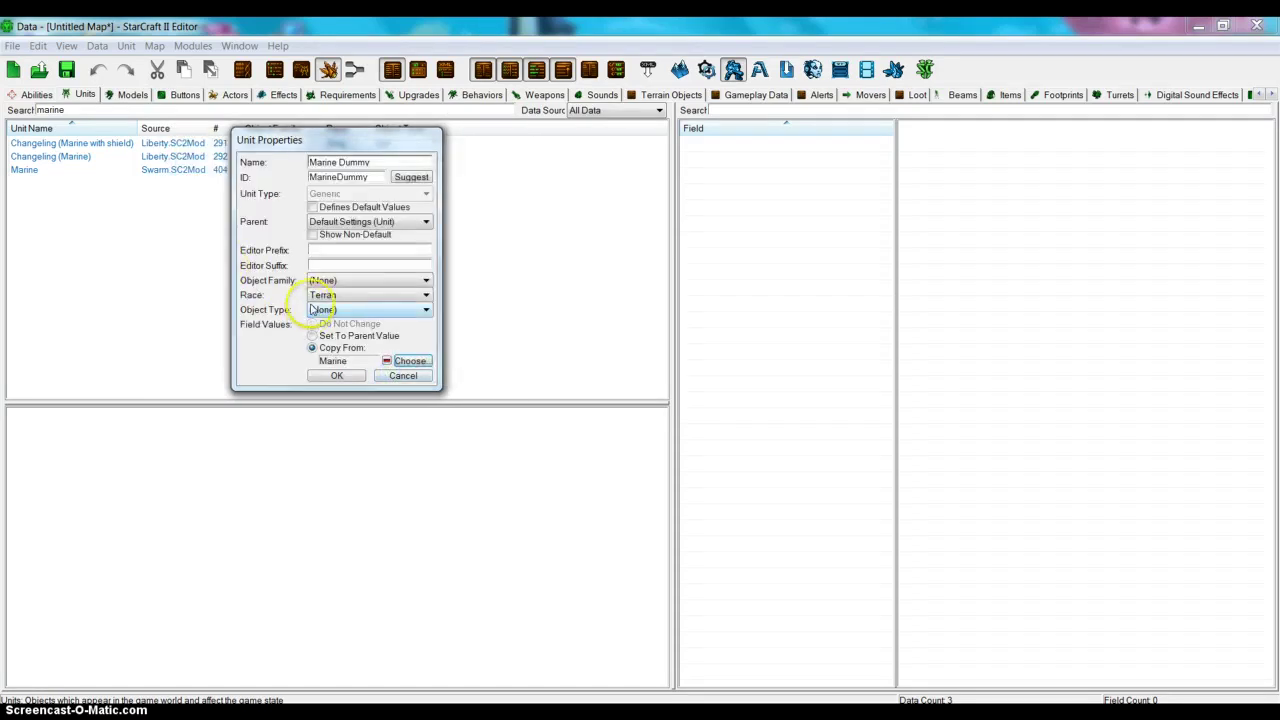
pyautogui.click(319, 378)
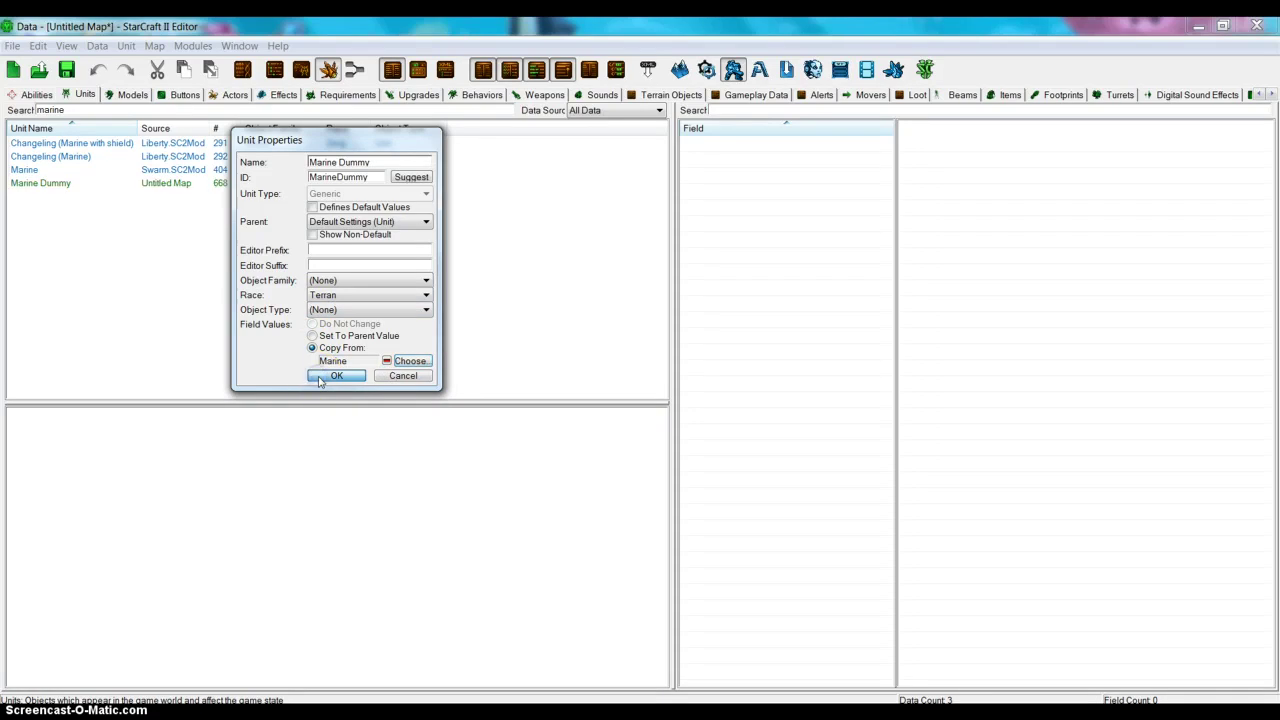
pyautogui.click(94, 212)
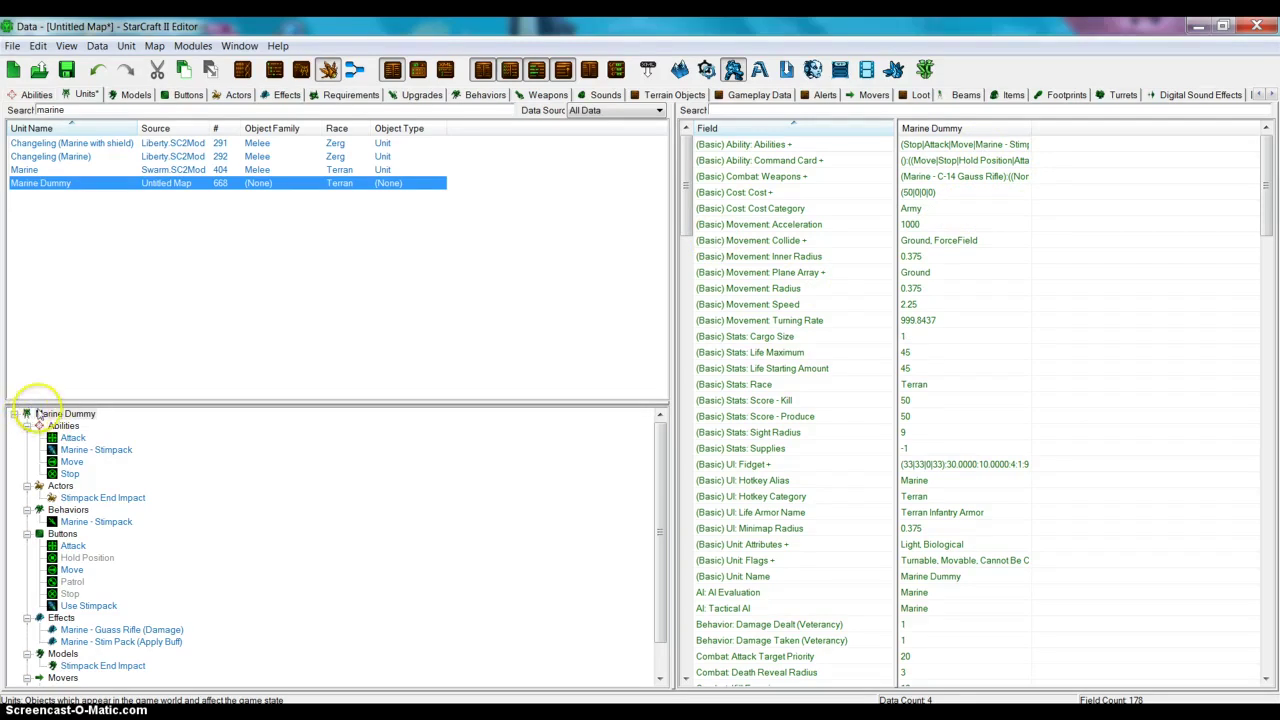
pyautogui.click(48, 170)
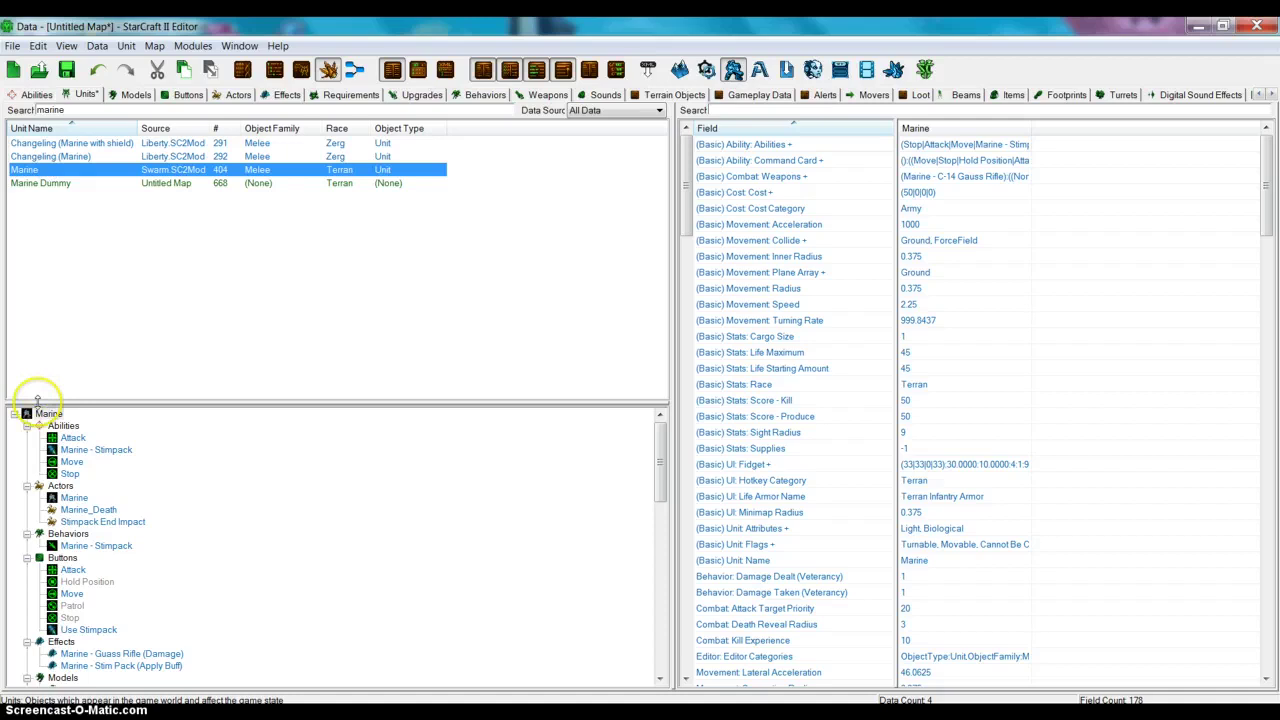
pyautogui.click(57, 187)
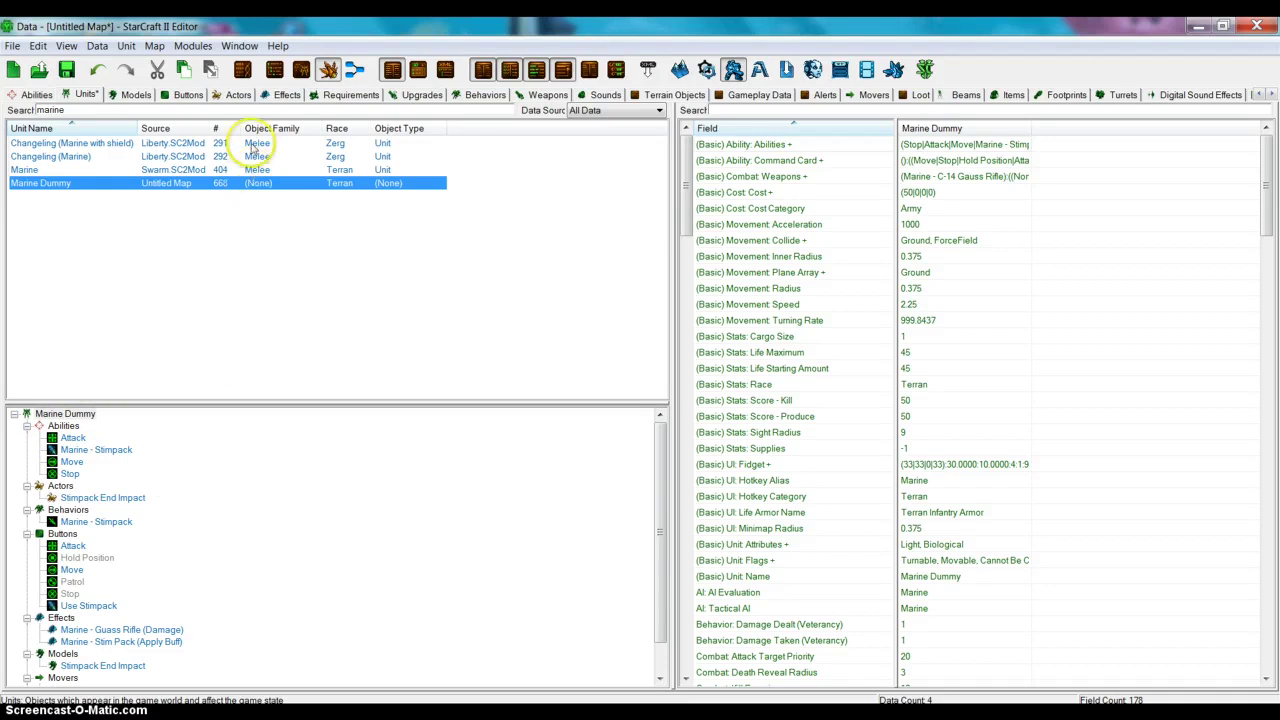
# Add a new Unit-type actor named Marine Dummy with ID MarineDummy.
pyautogui.click(240, 95)
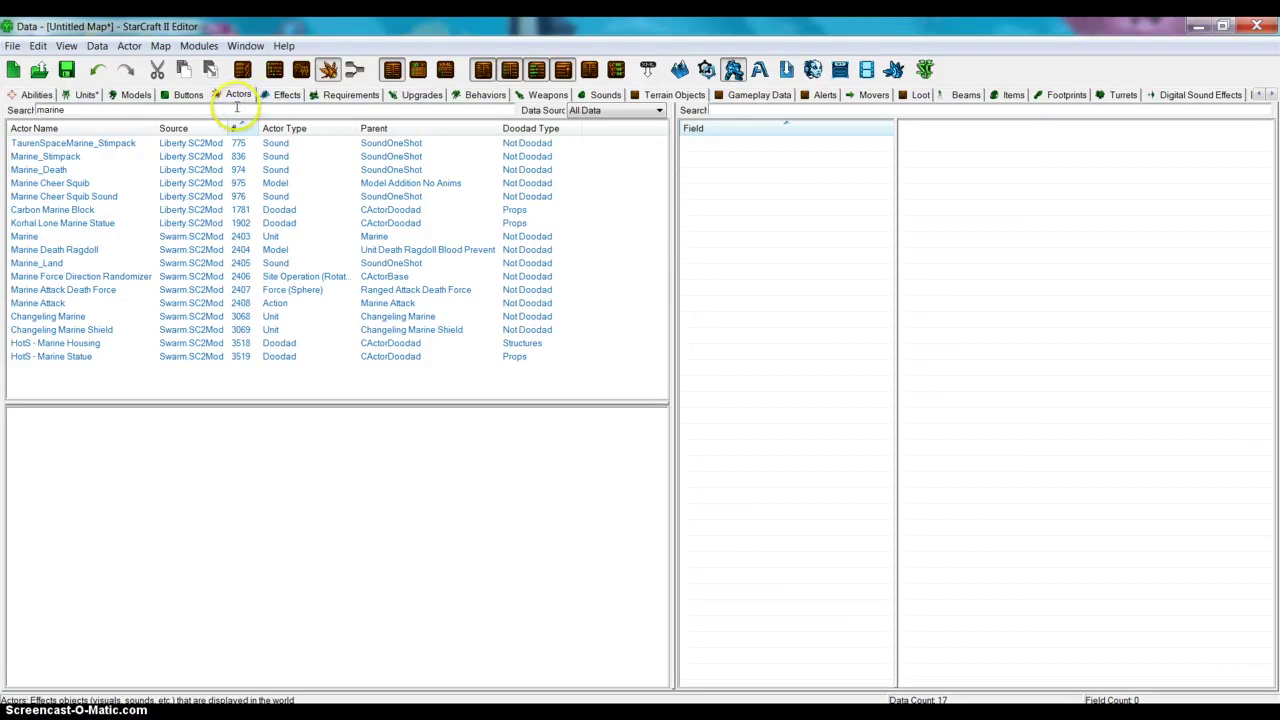
pyautogui.rightClick(242, 371)
pyautogui.click(288, 384)
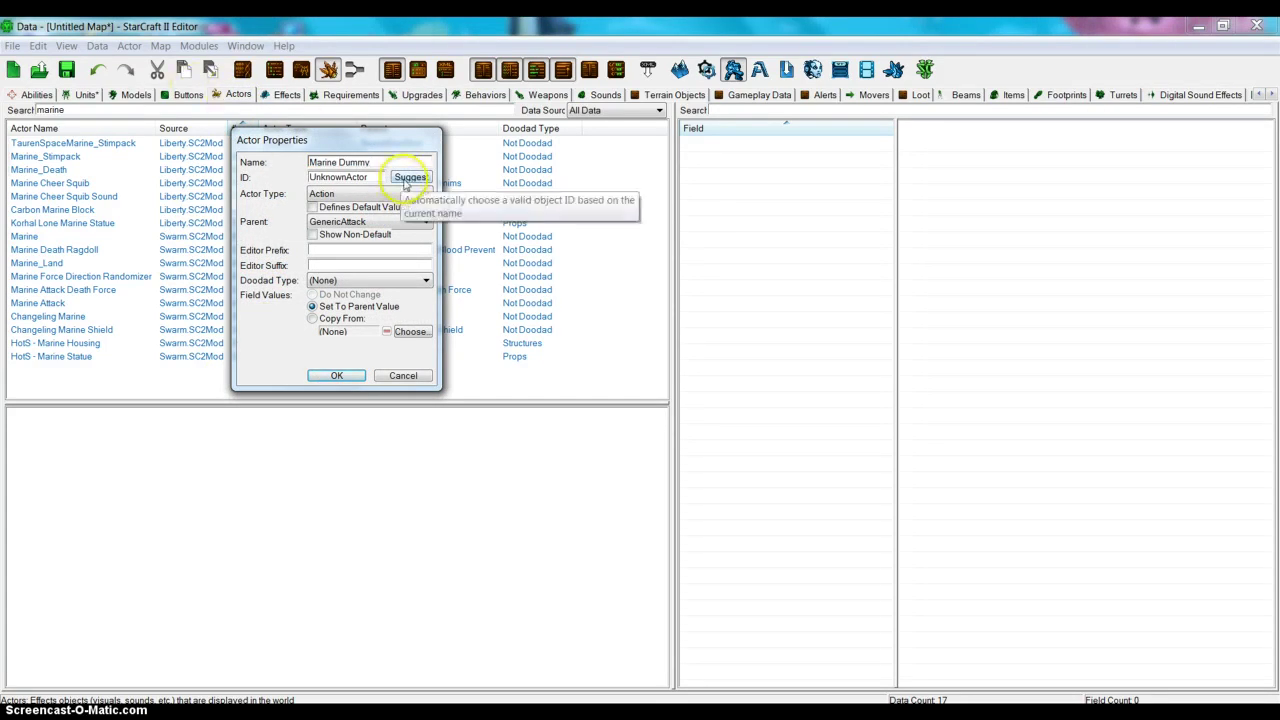
pyautogui.click(408, 178)
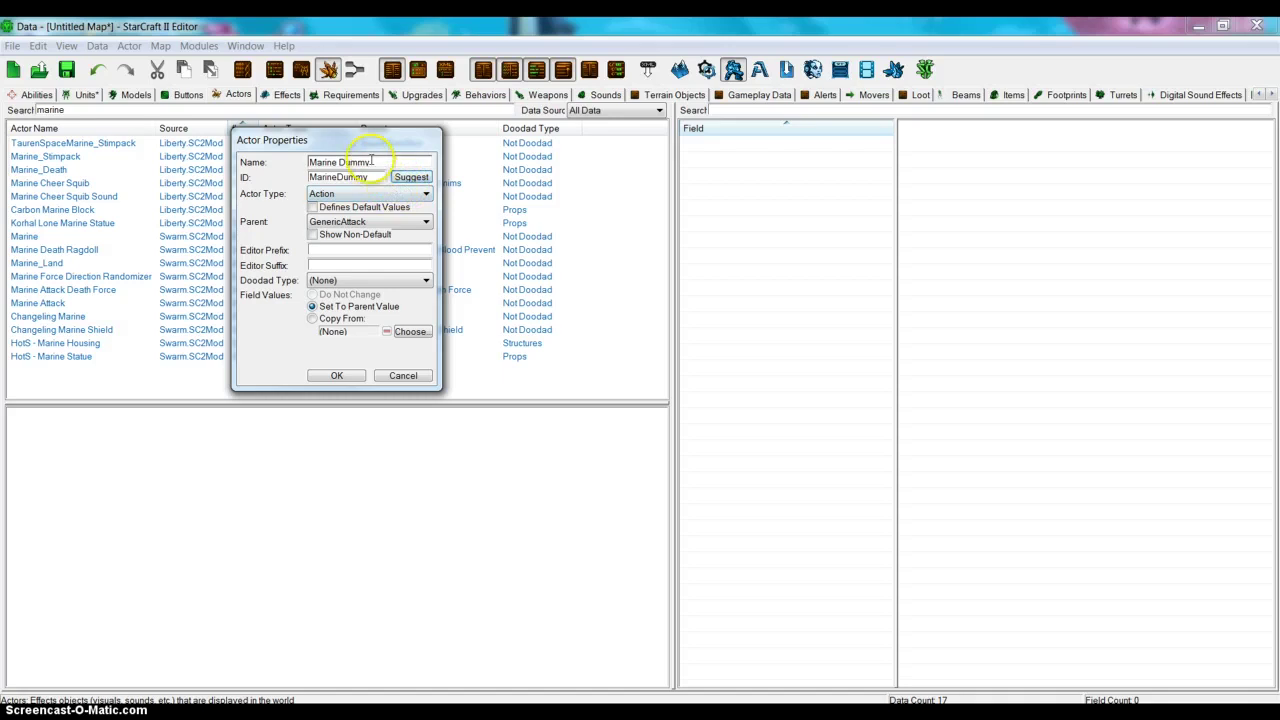
pyautogui.click(338, 194)
pyautogui.scroll(-20, 390, 380)
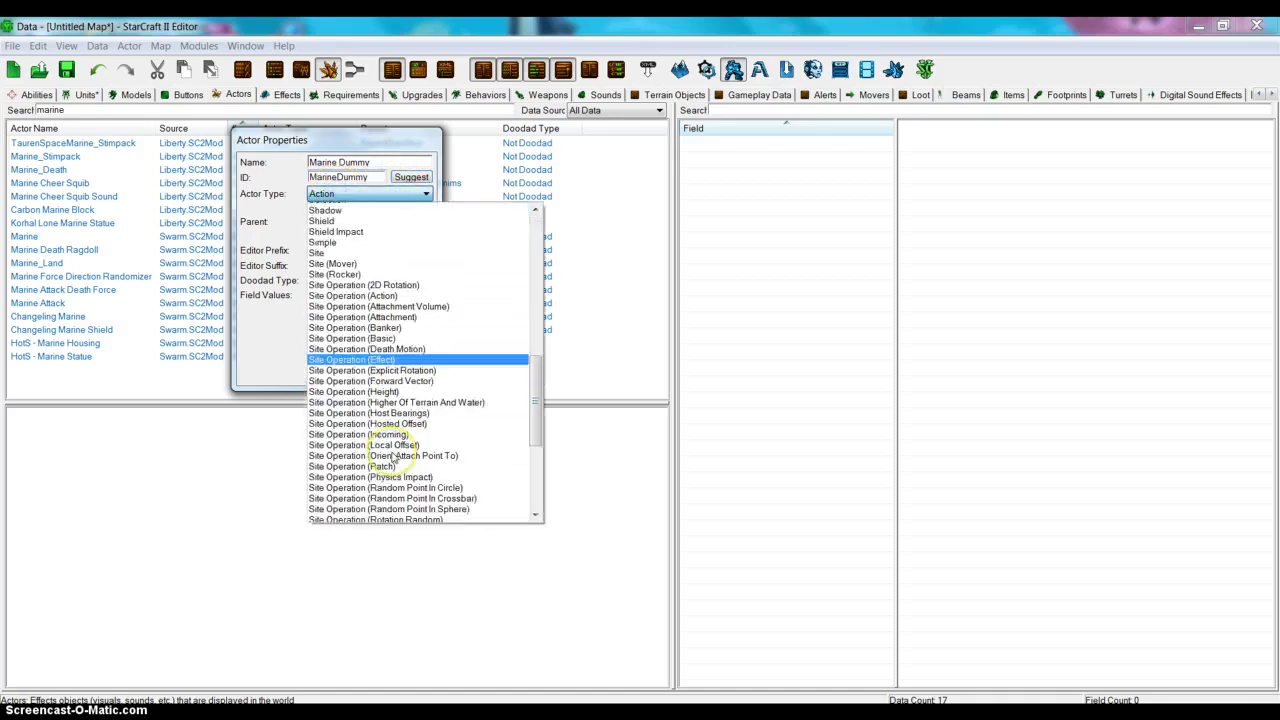
pyautogui.scroll(-3, 380, 474)
pyautogui.click(374, 513)
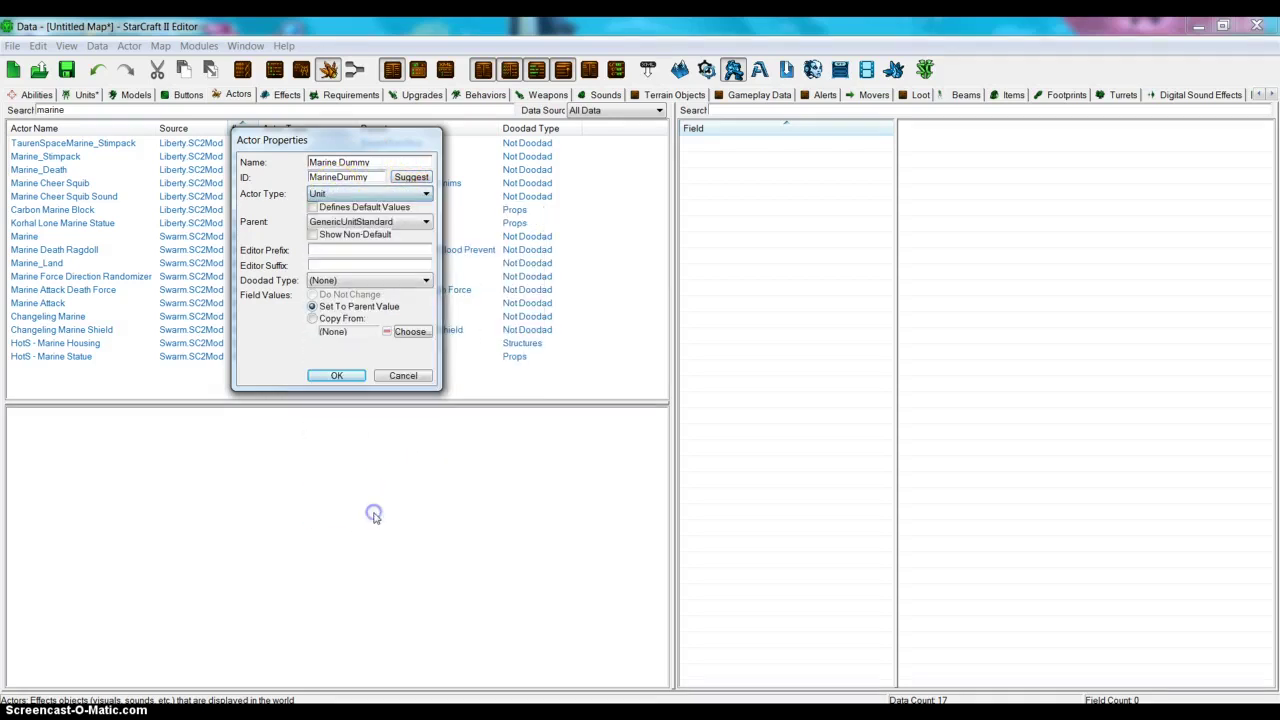
# Copy the new actor's values from the Marine actor and create it.
pyautogui.click(312, 318)
pyautogui.click(409, 333)
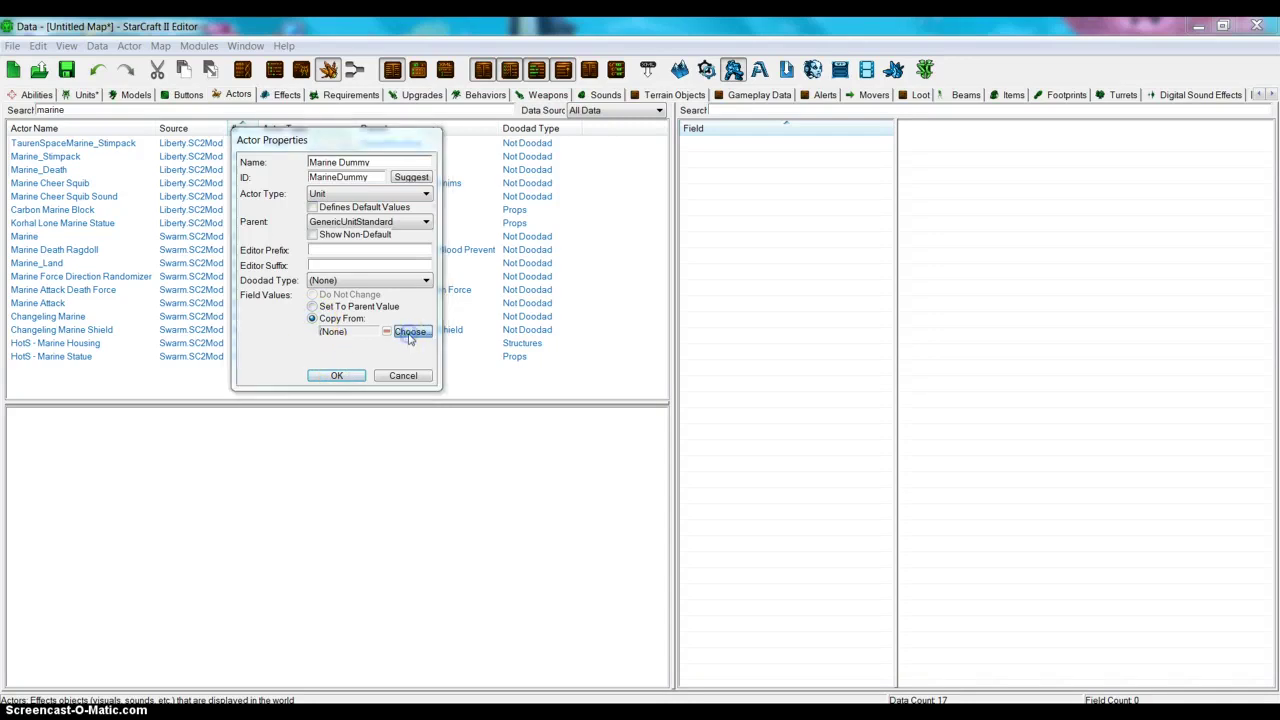
pyautogui.click(420, 218)
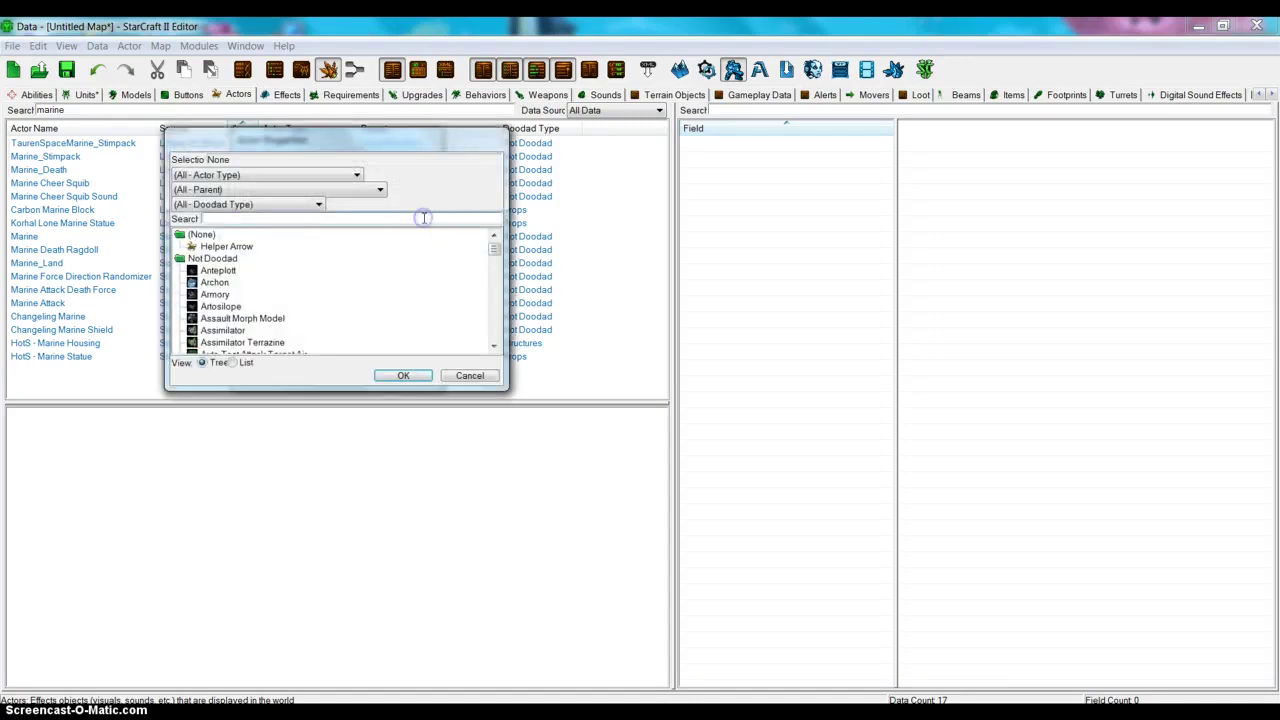
pyautogui.write('marine')
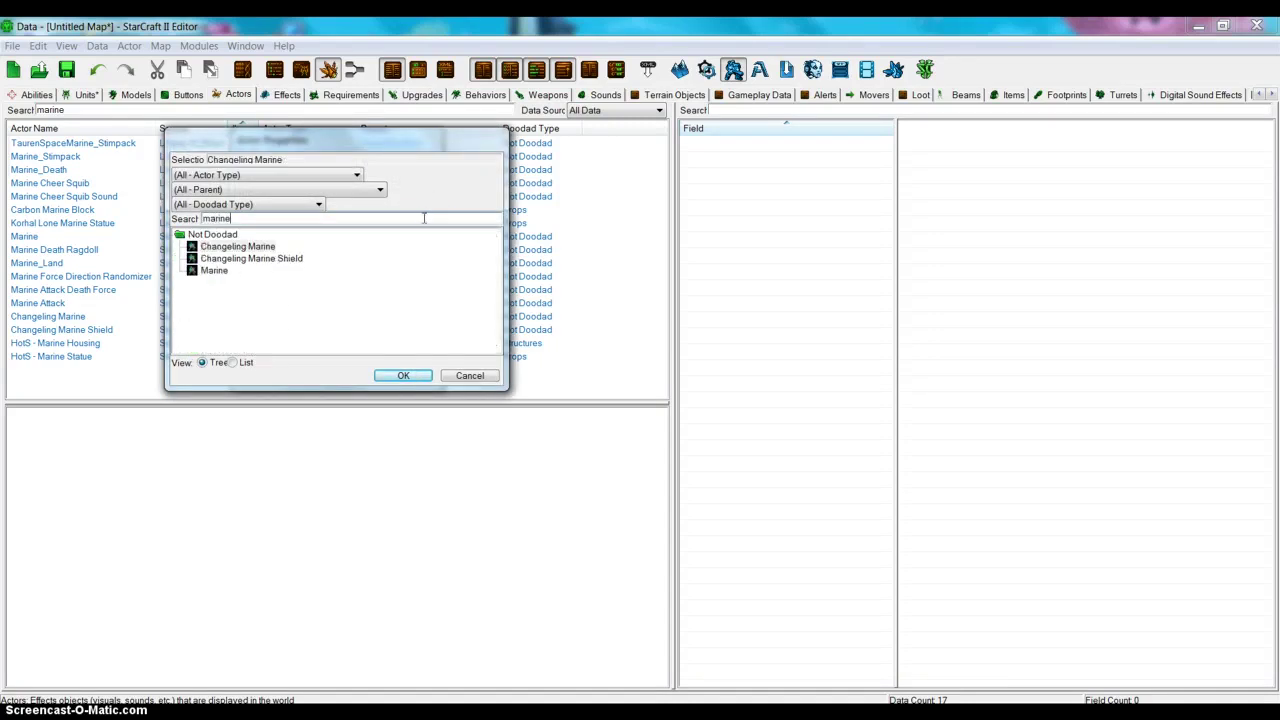
pyautogui.click(214, 270)
pyautogui.click(403, 375)
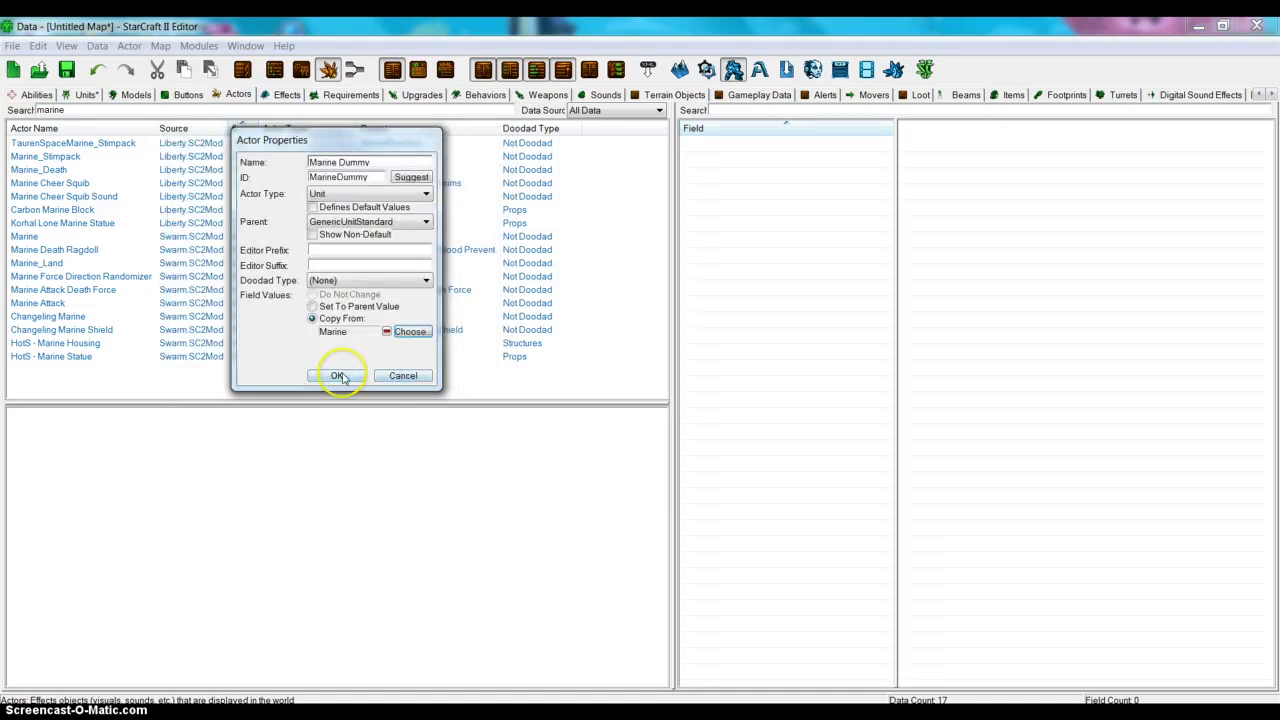
pyautogui.click(337, 376)
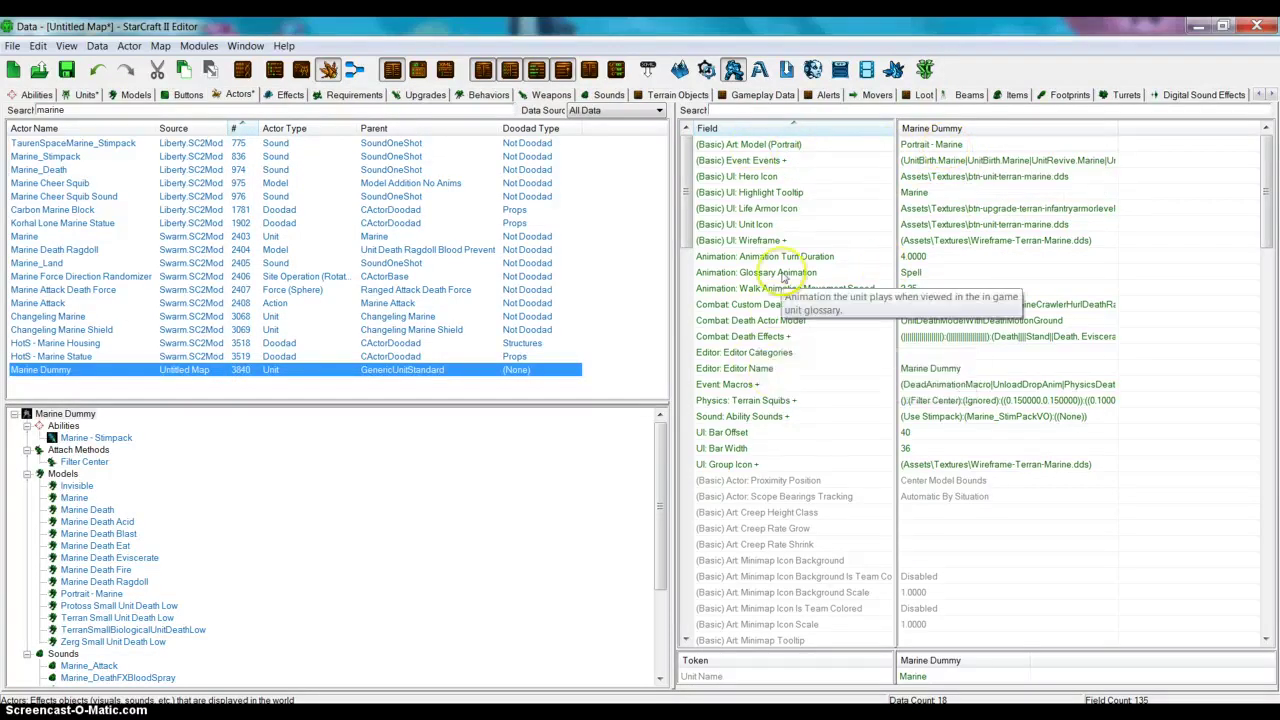
# Set the Marine Dummy actor's Unit Name token value to the Marine unit.
pyautogui.scroll(-4, 825, 495)
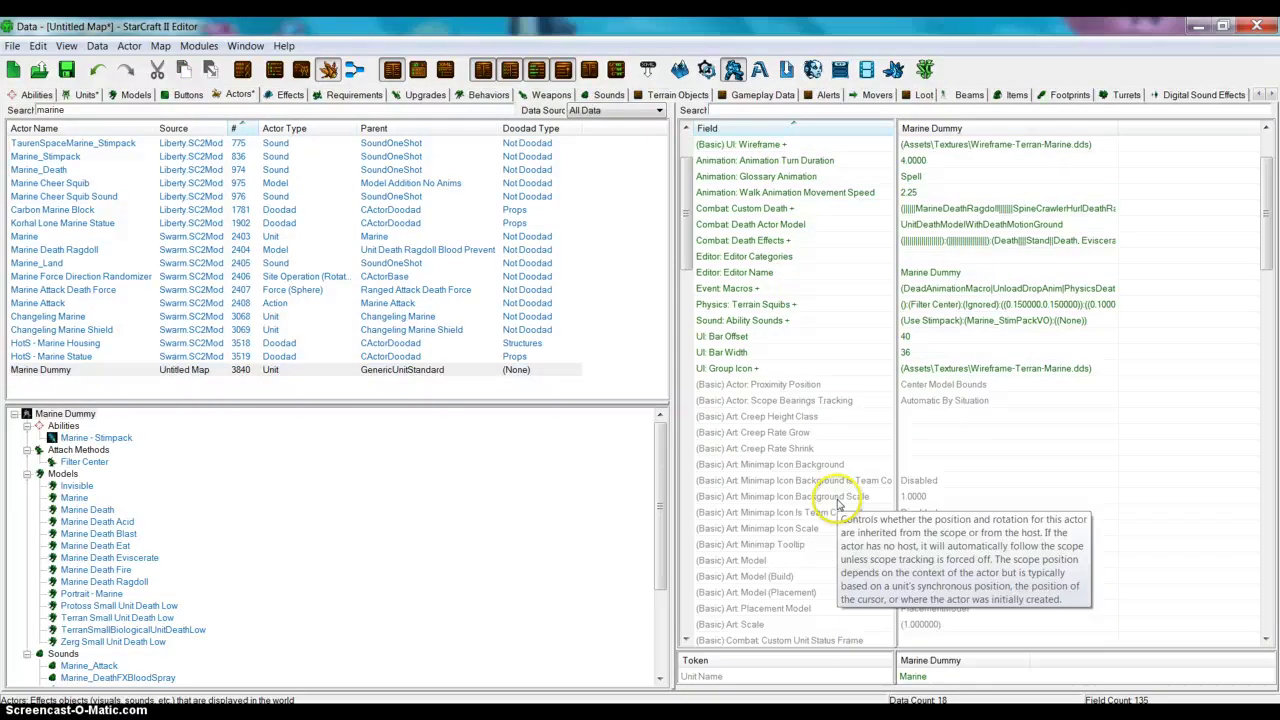
pyautogui.scroll(4, 1008, 482)
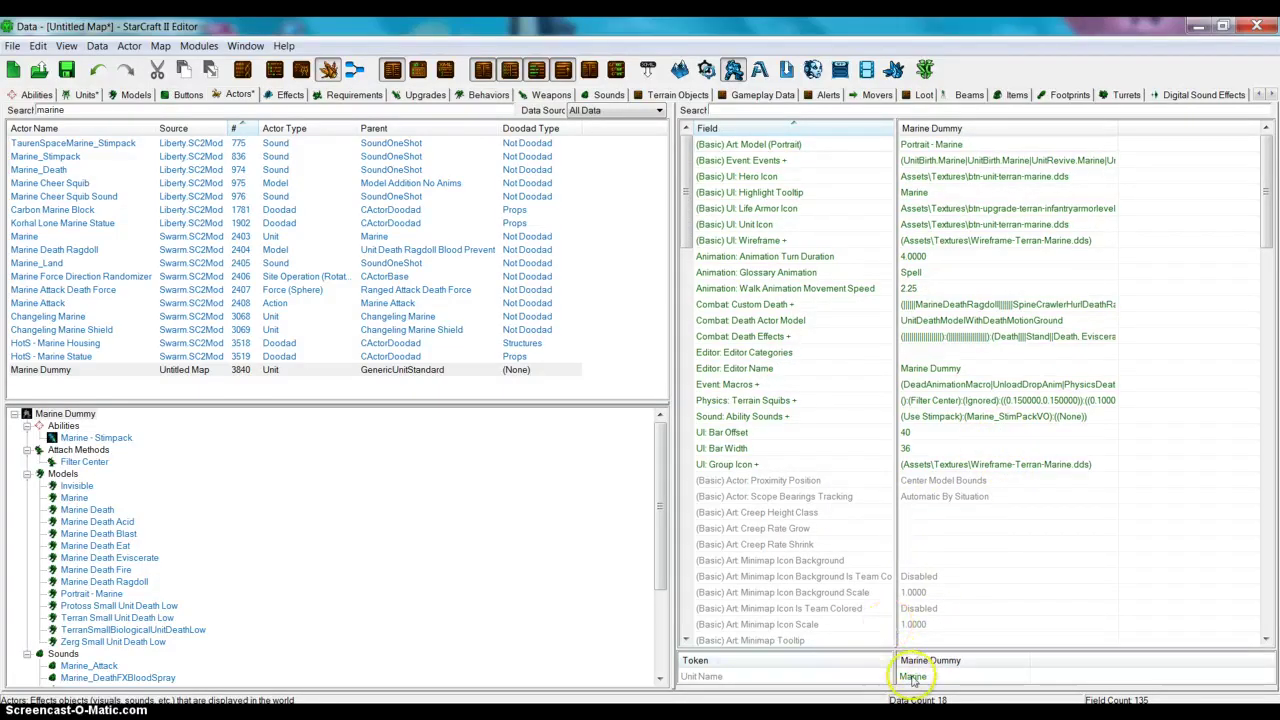
pyautogui.rightClick(912, 679)
pyautogui.click(958, 611)
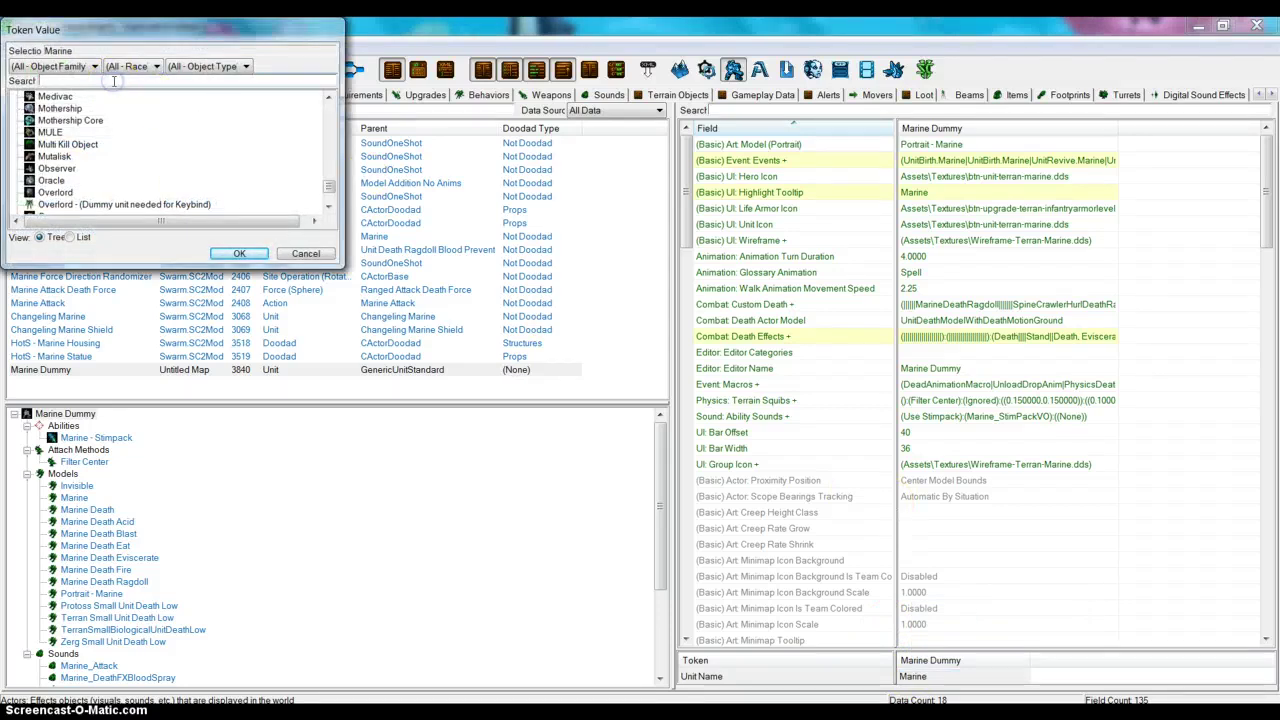
pyautogui.click(115, 82)
pyautogui.write('mari')
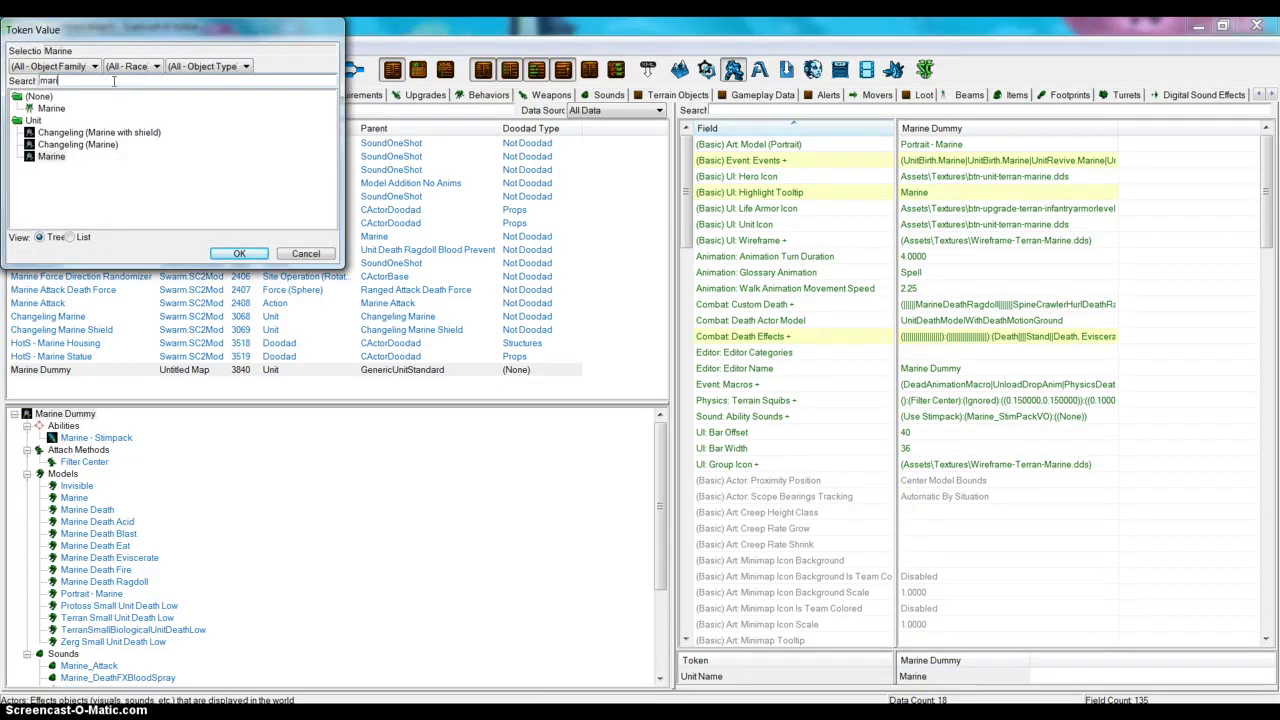
pyautogui.click(51, 108)
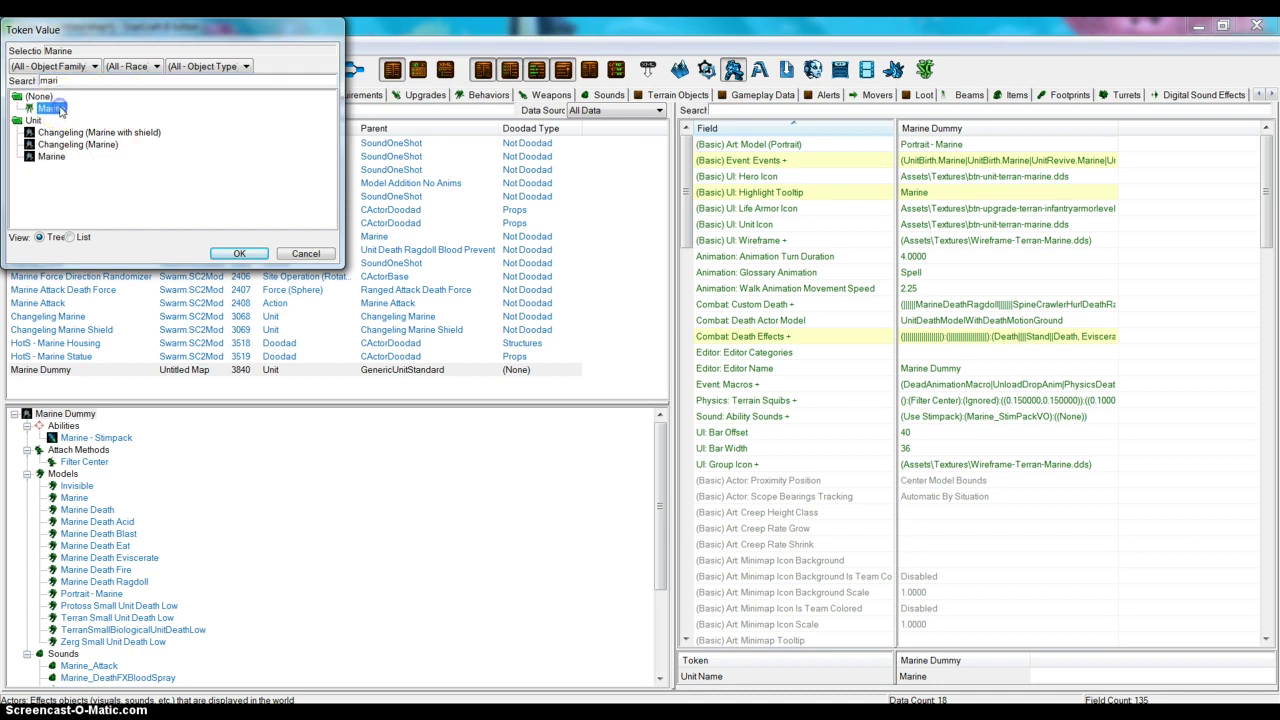
pyautogui.click(241, 253)
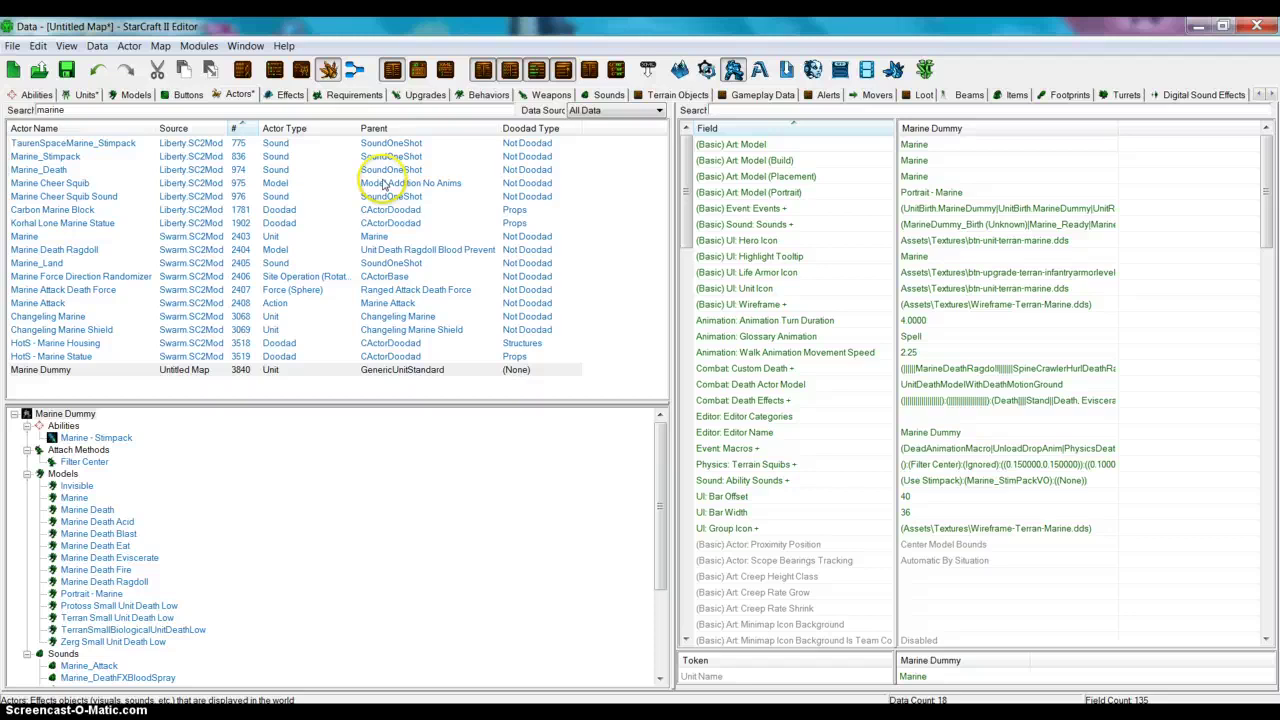
# Rename the Untitled Map Marine unit to Marine Dummy through Modify Unit.
pyautogui.click(82, 94)
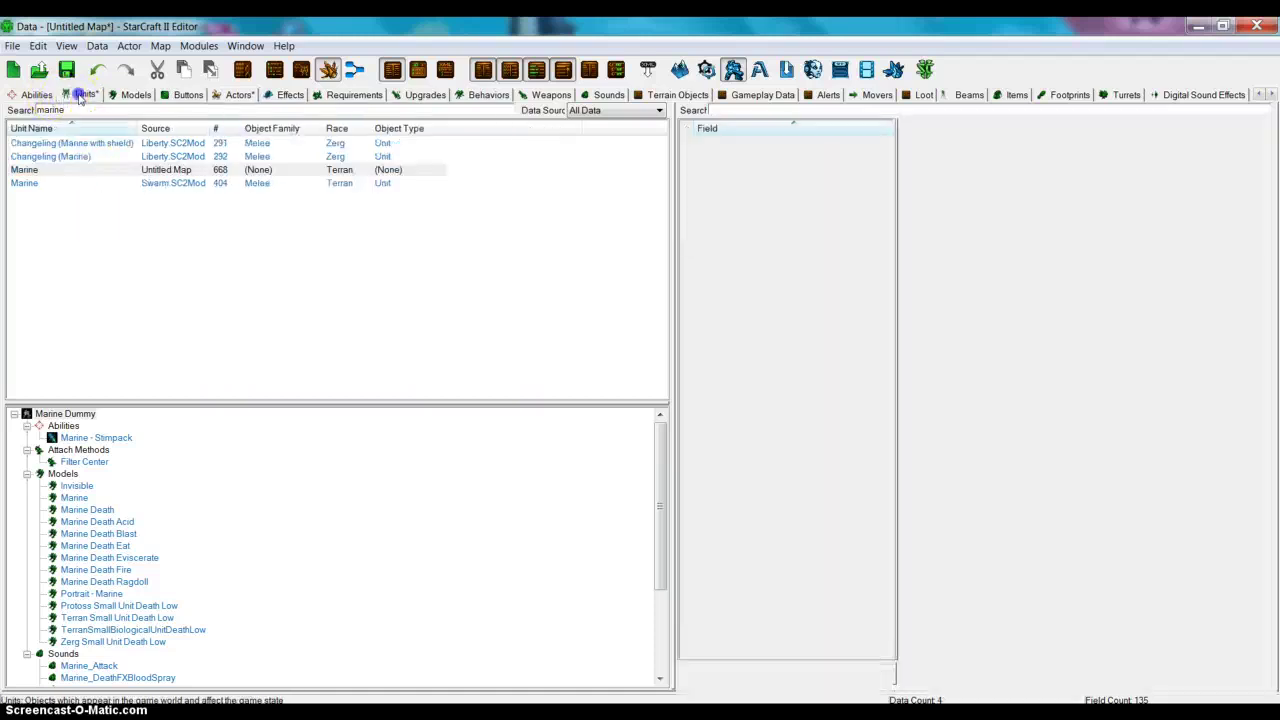
pyautogui.click(36, 94)
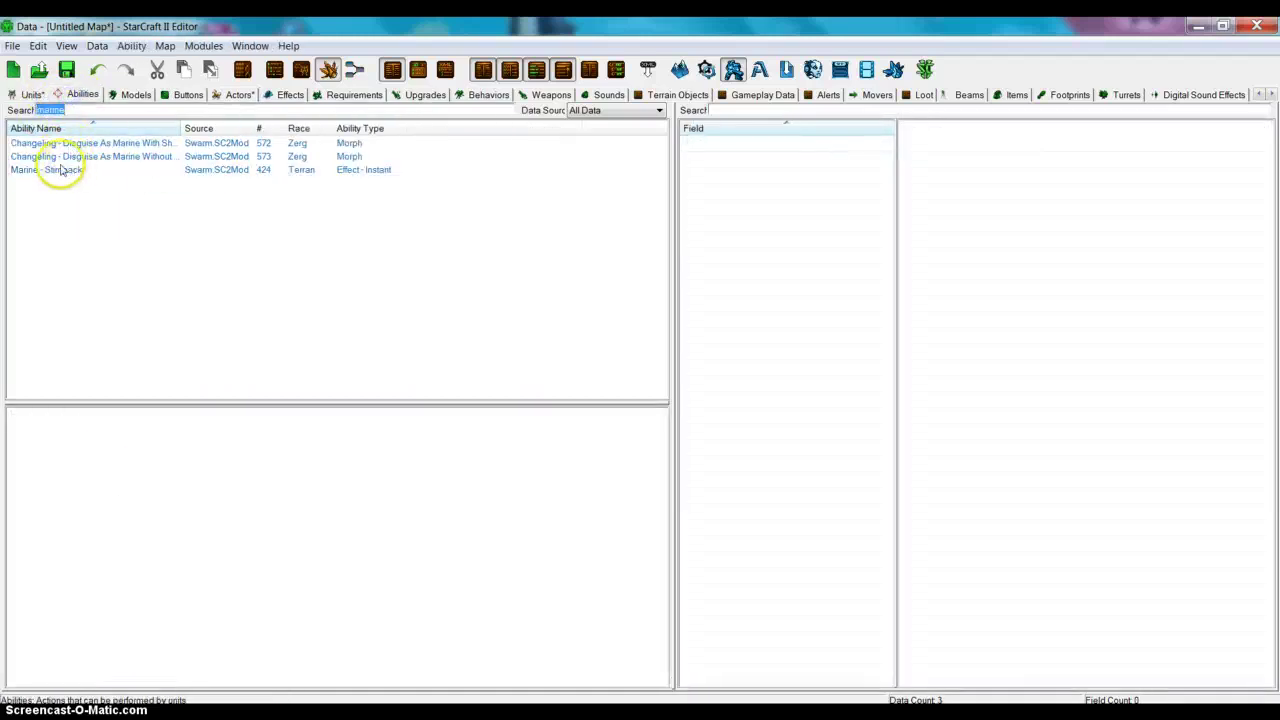
pyautogui.click(32, 94)
pyautogui.click(40, 170)
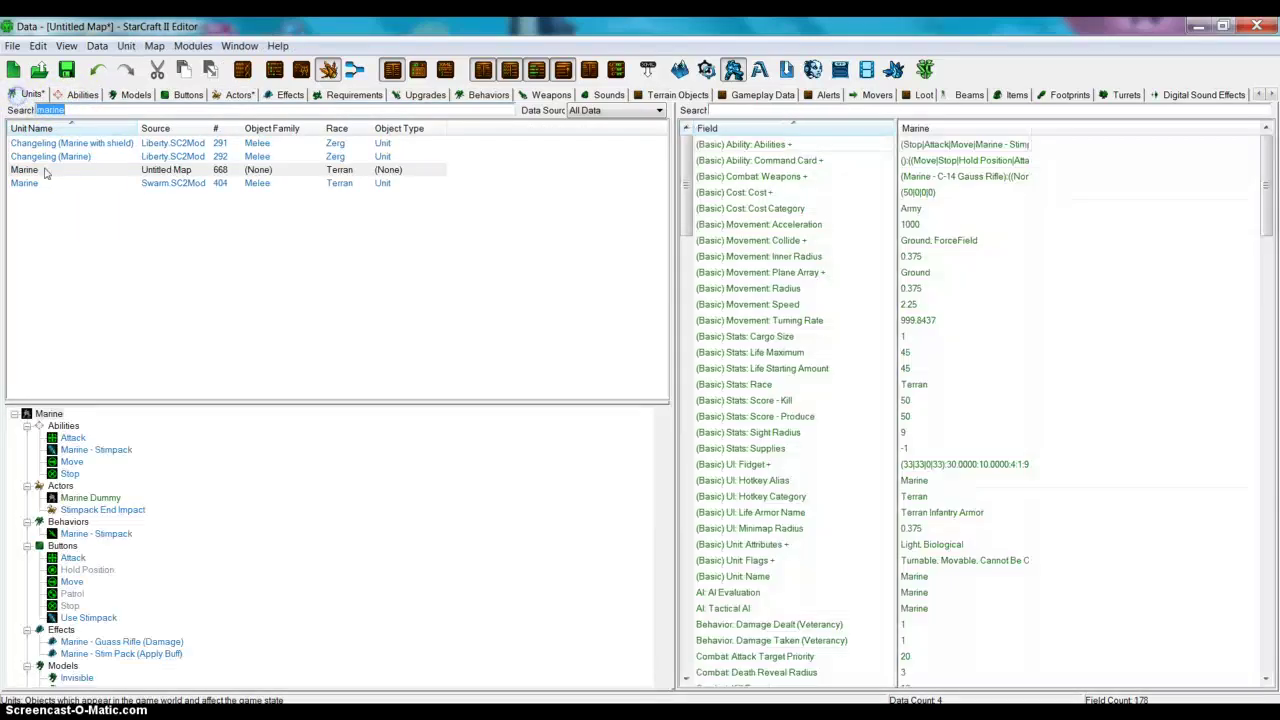
pyautogui.click(44, 170)
pyautogui.rightClick(44, 170)
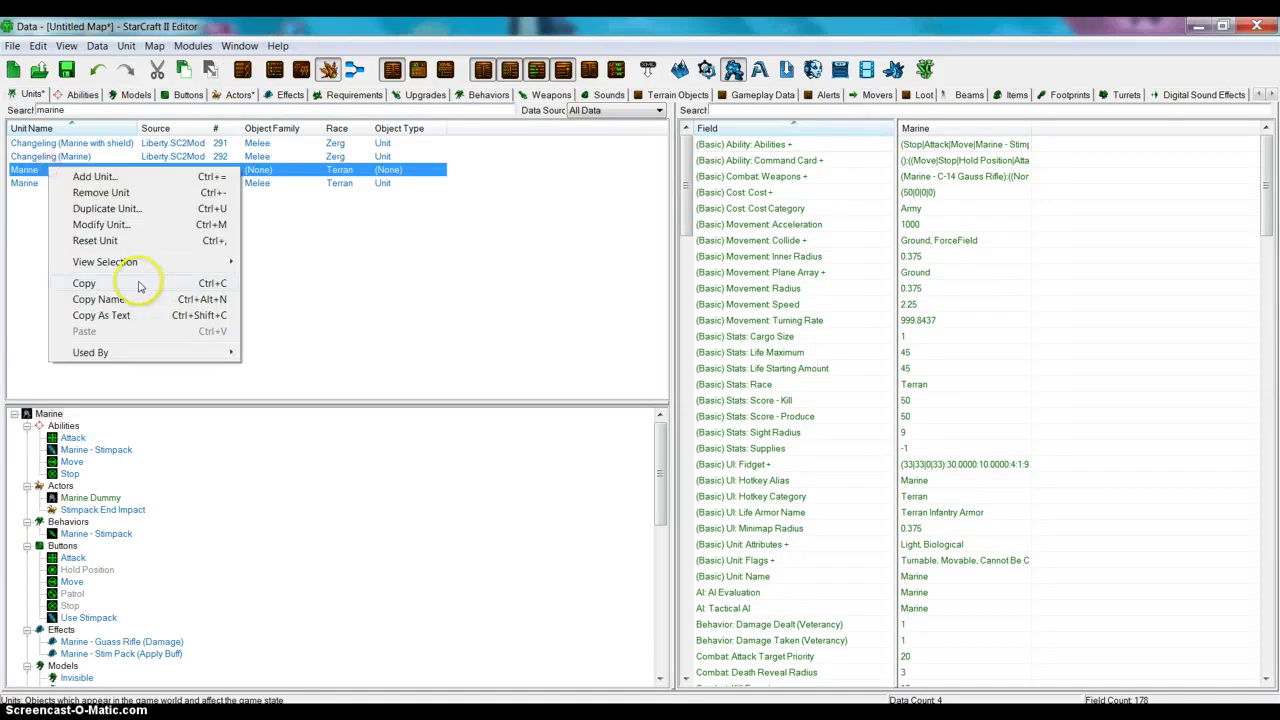
pyautogui.click(100, 224)
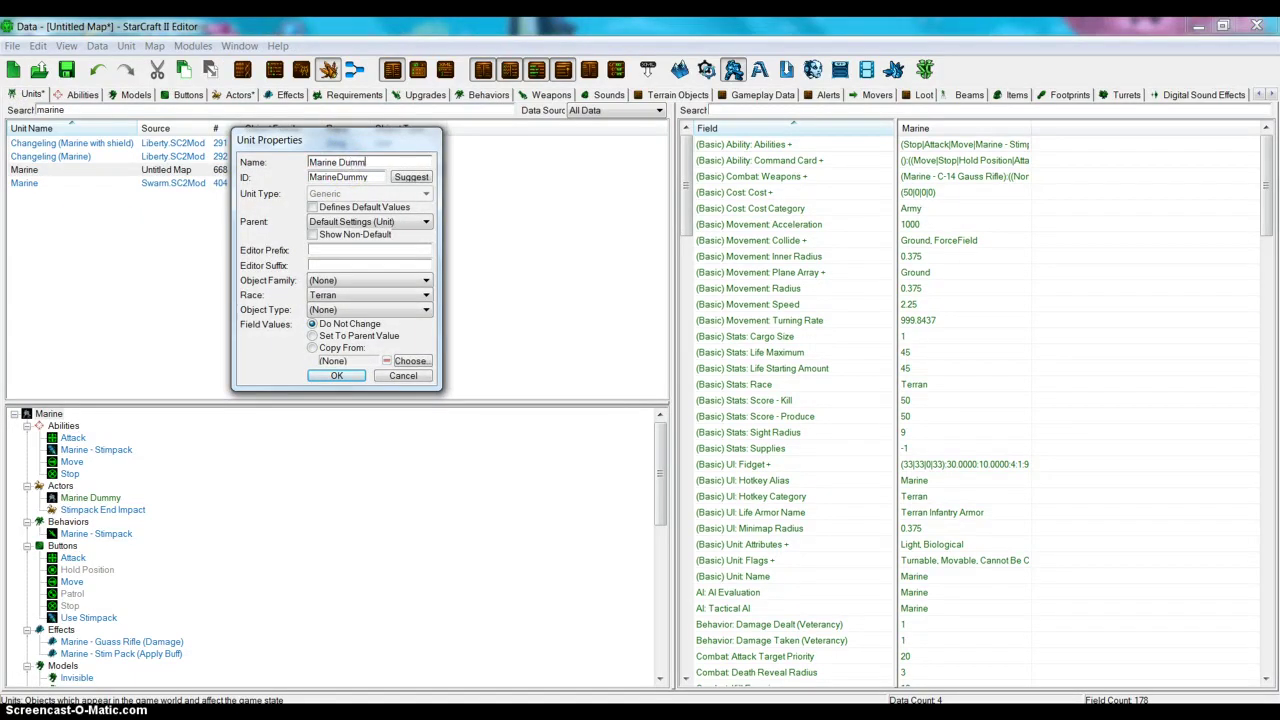
pyautogui.click(336, 376)
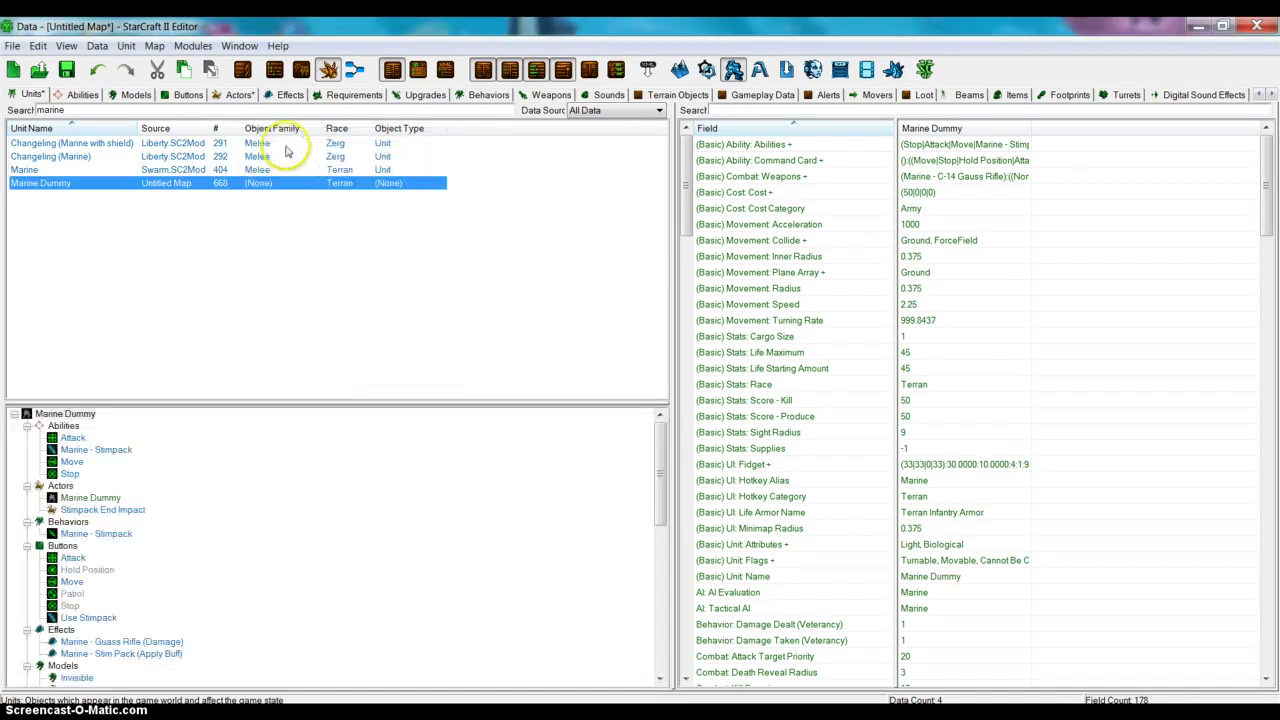
# Return to the Actors tab, where Marine Dummy's Unit Name token reads Marine Dummy.
pyautogui.click(240, 94)
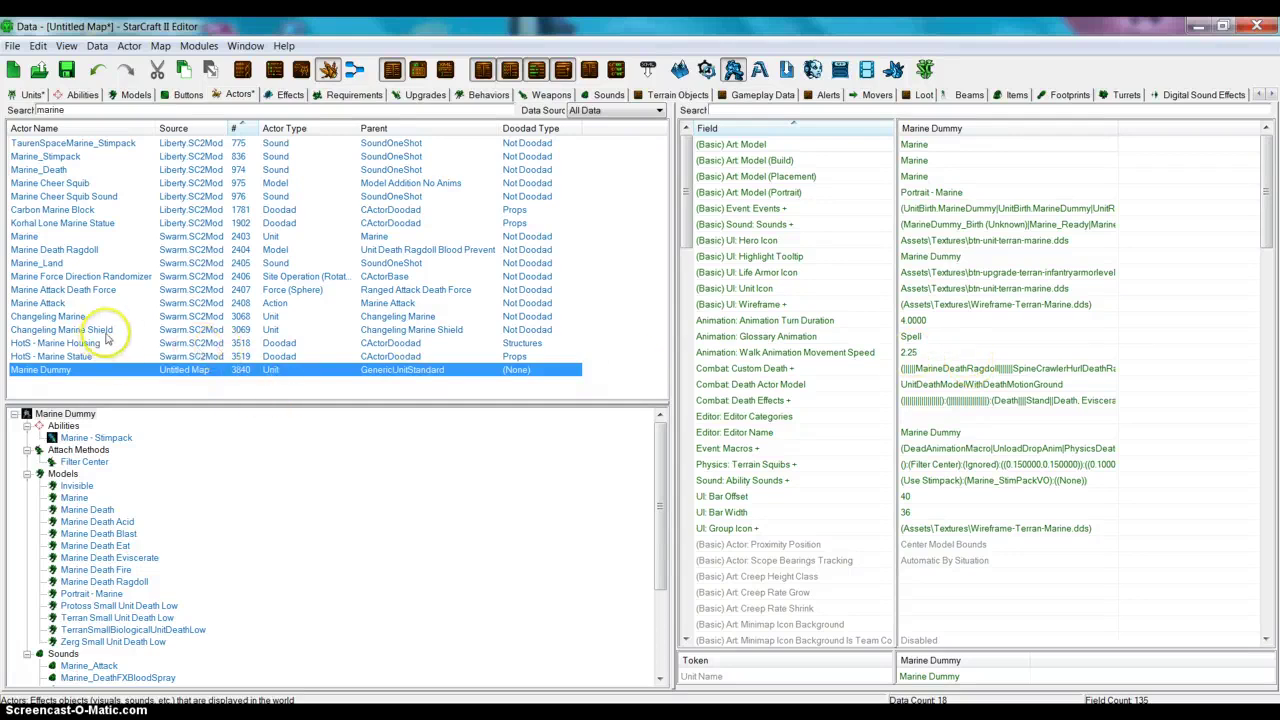
pyautogui.click(40, 238)
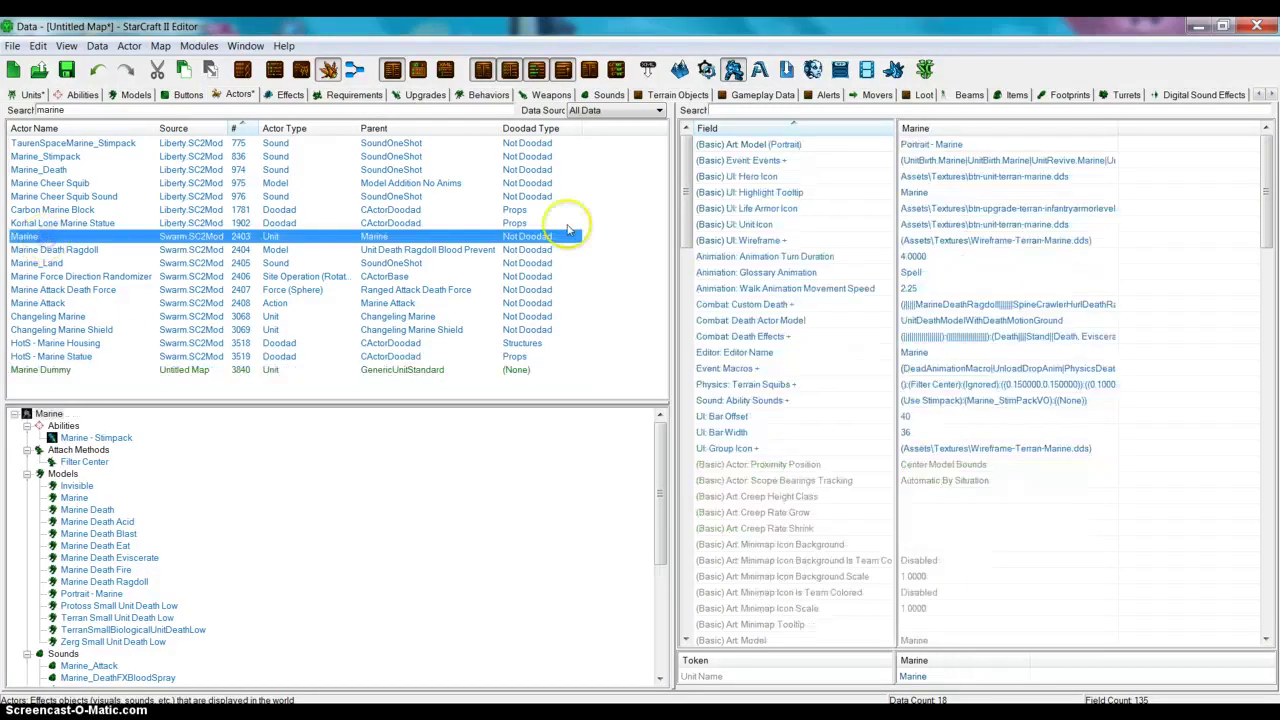
pyautogui.rightClick(955, 160)
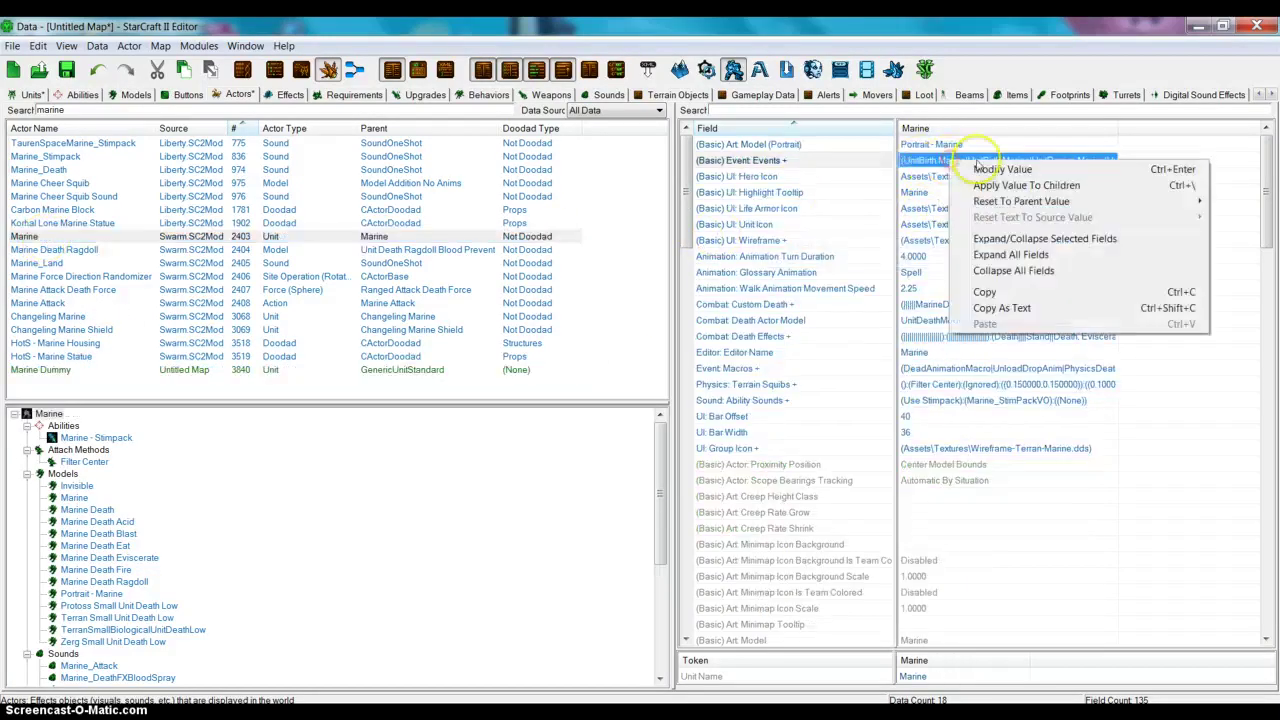
pyautogui.click(990, 169)
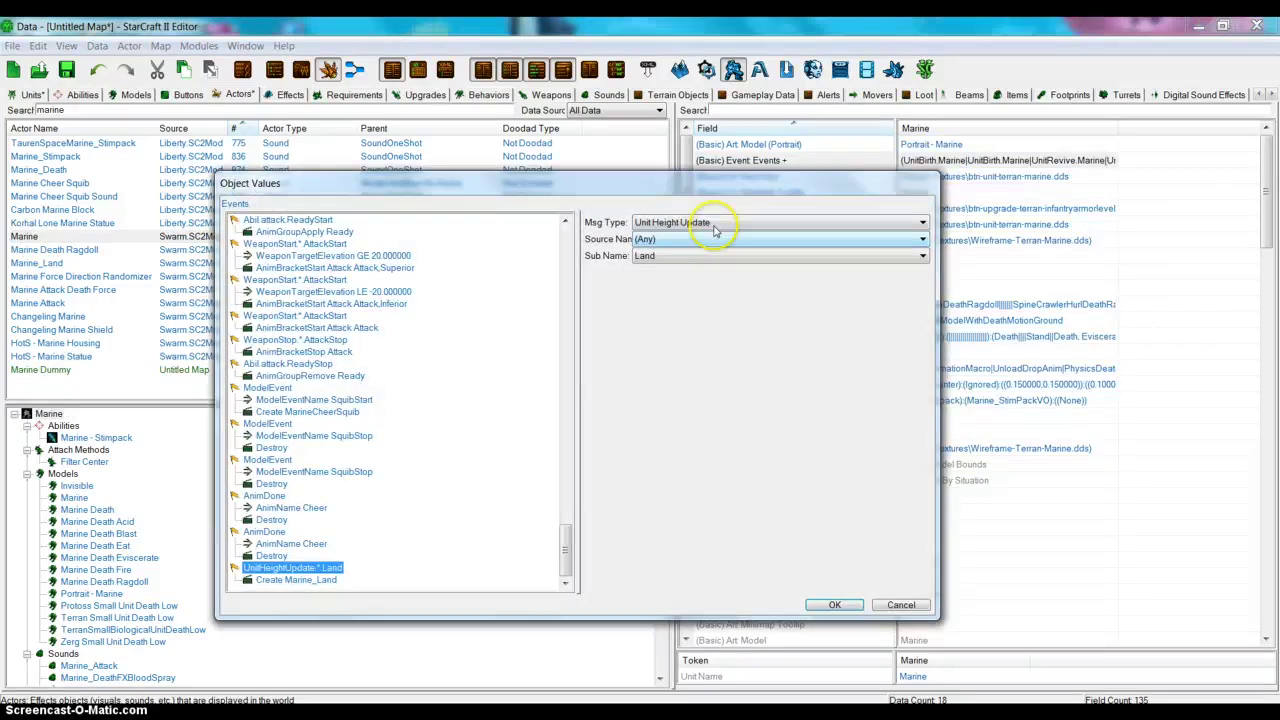
pyautogui.click(387, 573)
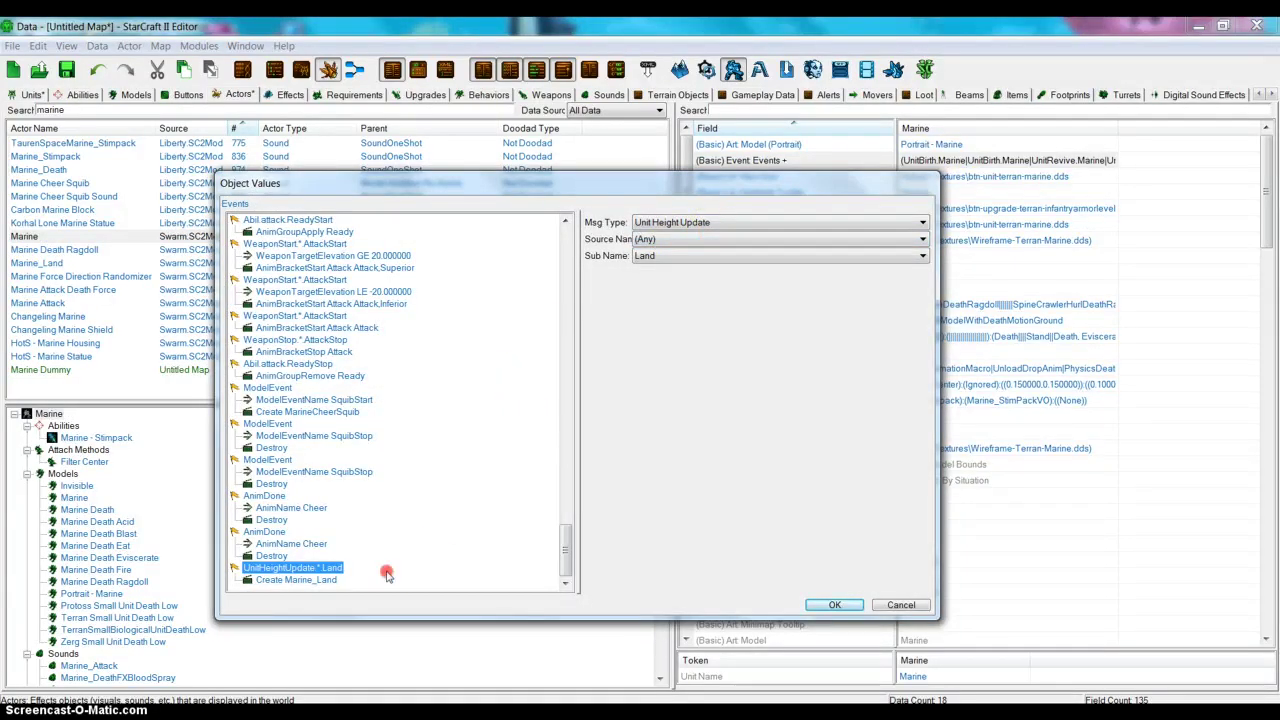
pyautogui.moveTo(387, 573); pyautogui.dragTo(406, 577, button='right')
pyautogui.click(434, 581)
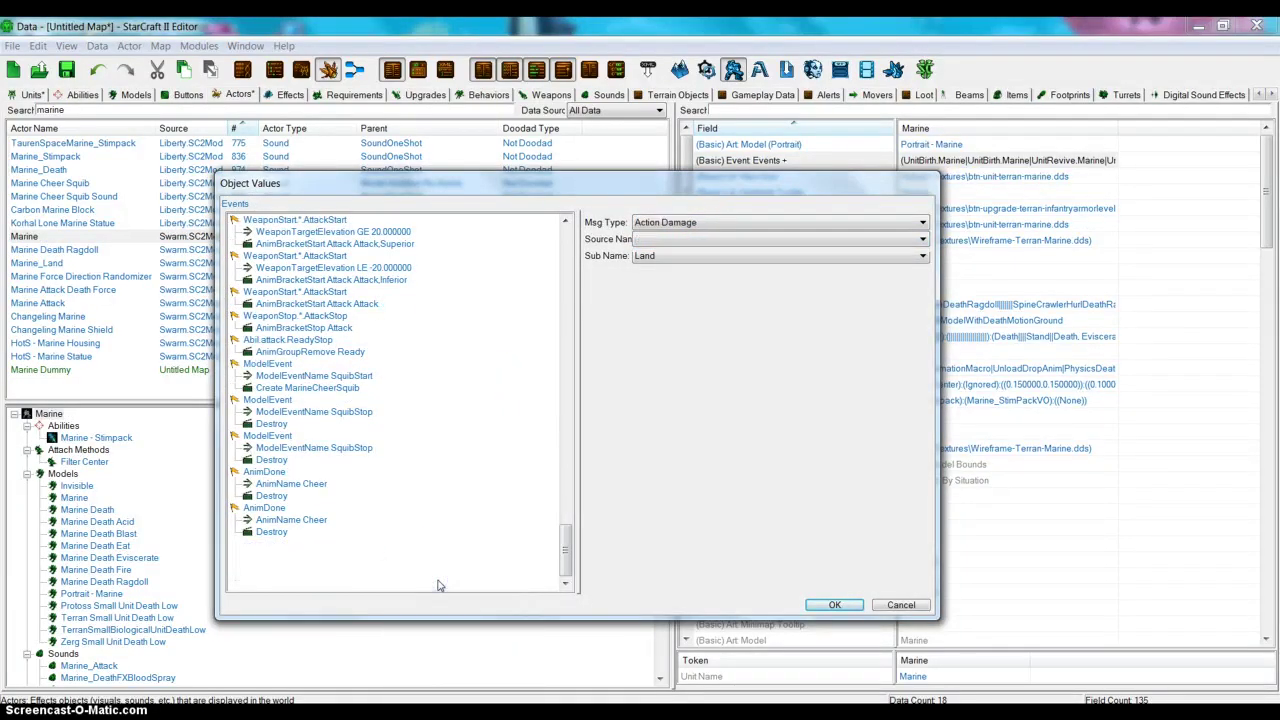
pyautogui.click(676, 223)
pyautogui.press('u')
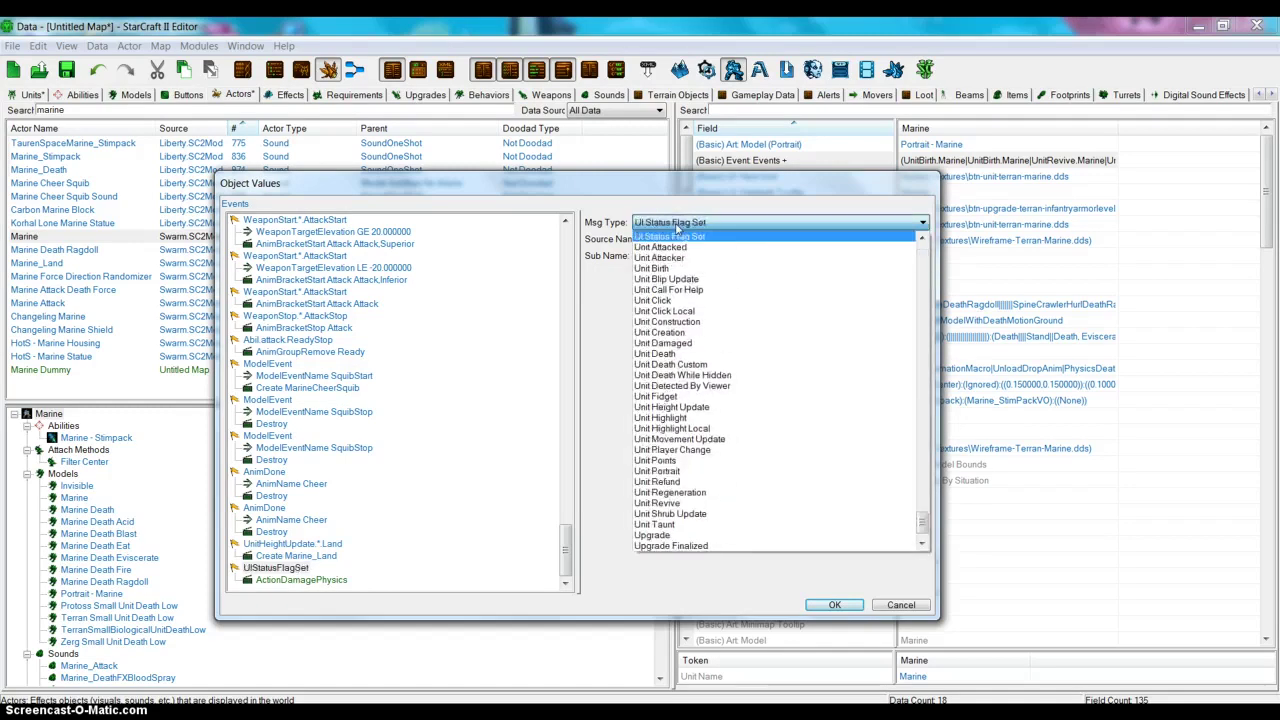
pyautogui.press('Down')
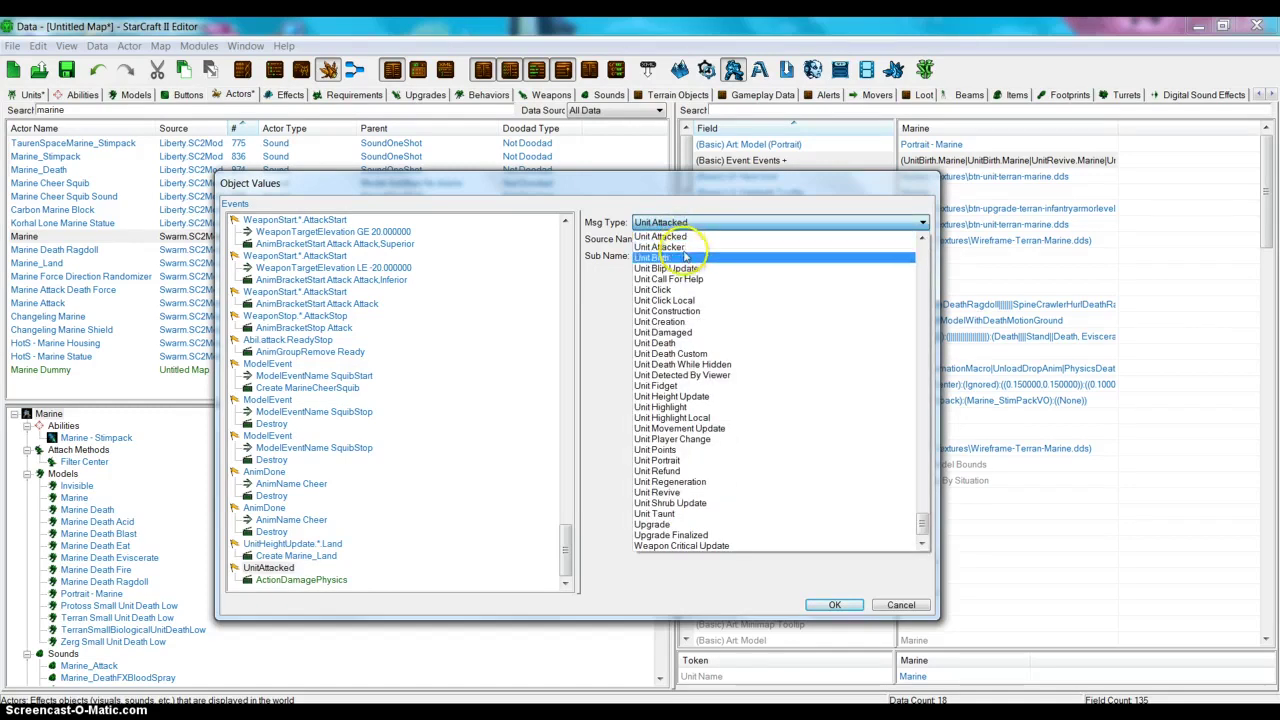
pyautogui.click(680, 257)
pyautogui.click(290, 580)
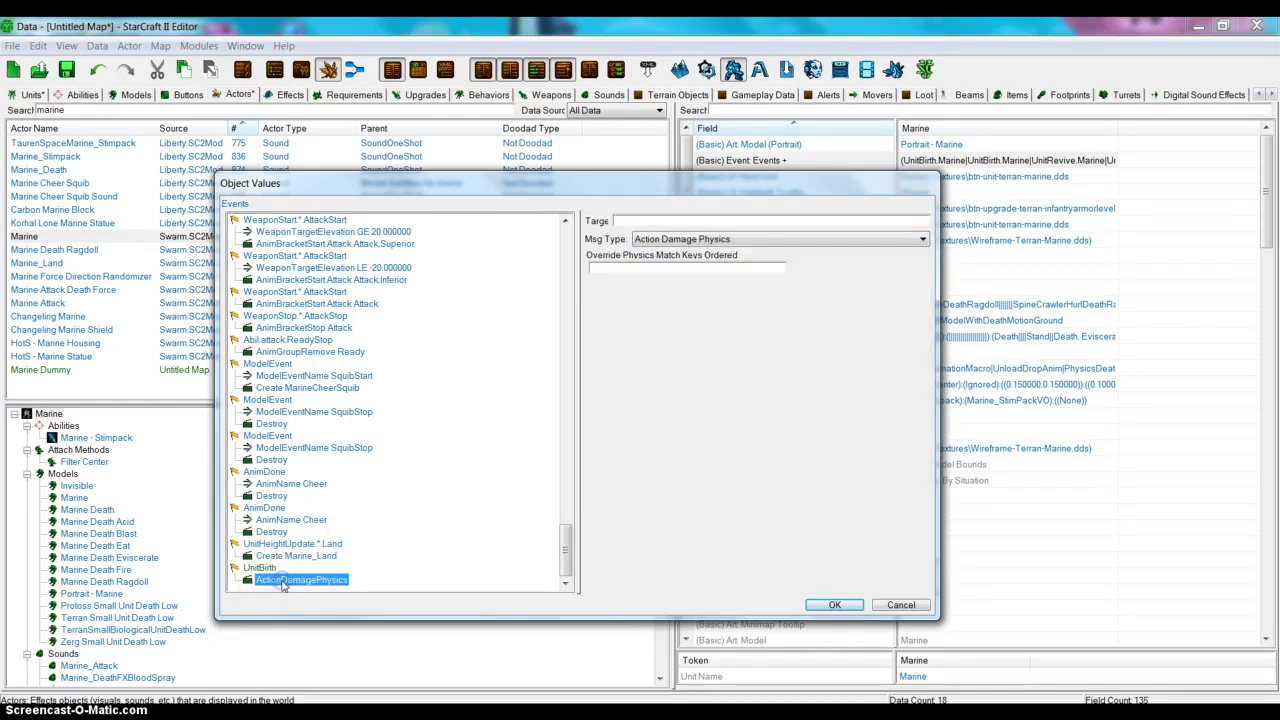
pyautogui.click(704, 238)
pyautogui.press('c')
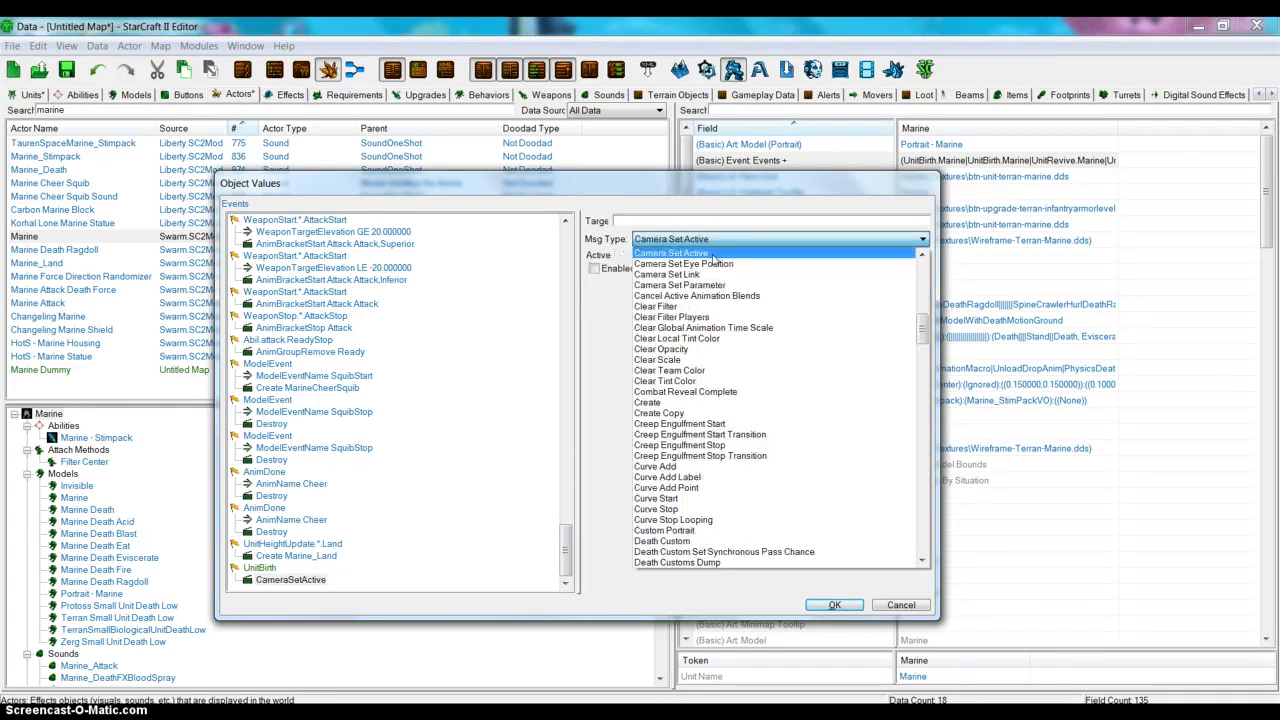
pyautogui.click(684, 404)
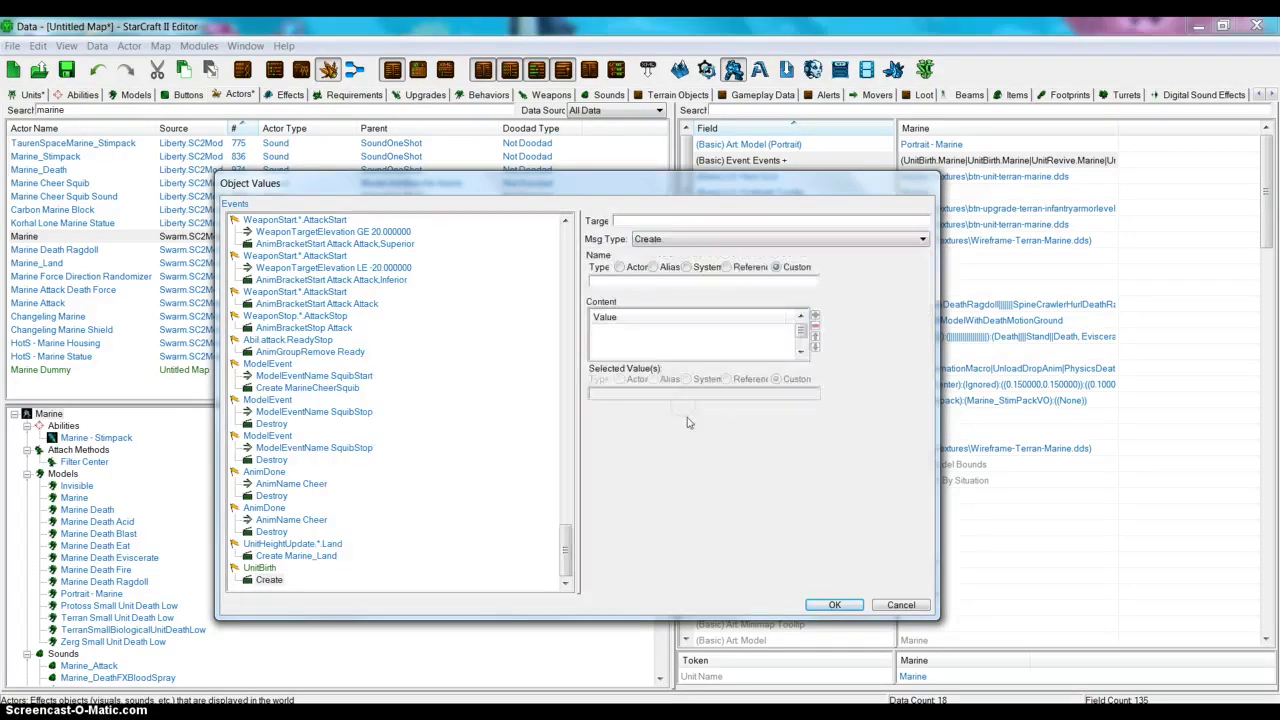
pyautogui.click(270, 580)
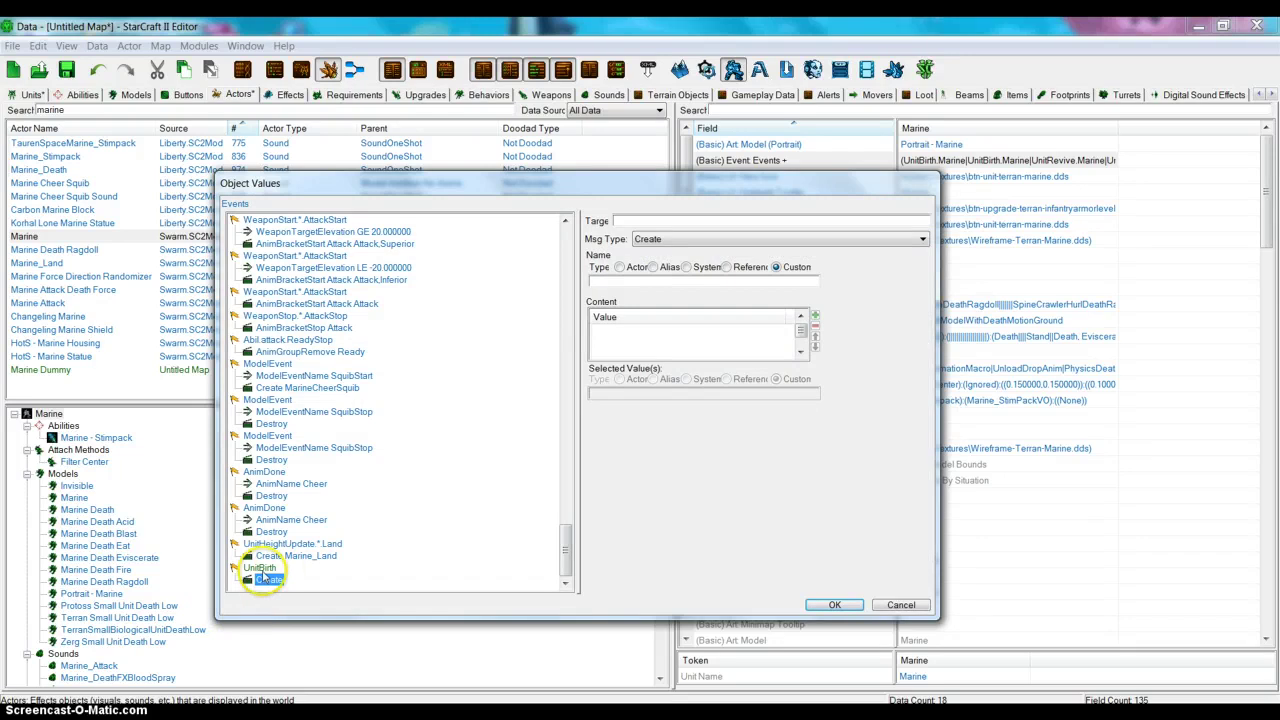
pyautogui.click(260, 568)
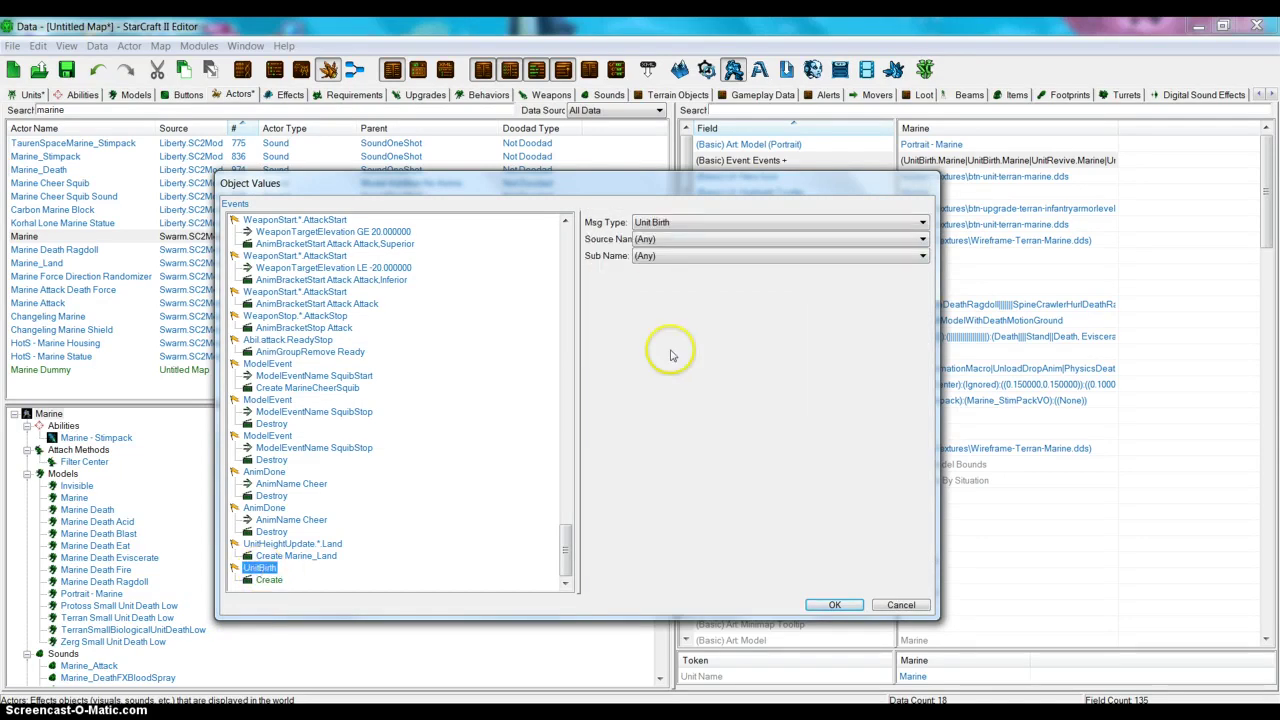
pyautogui.click(645, 239)
pyautogui.write('marine')
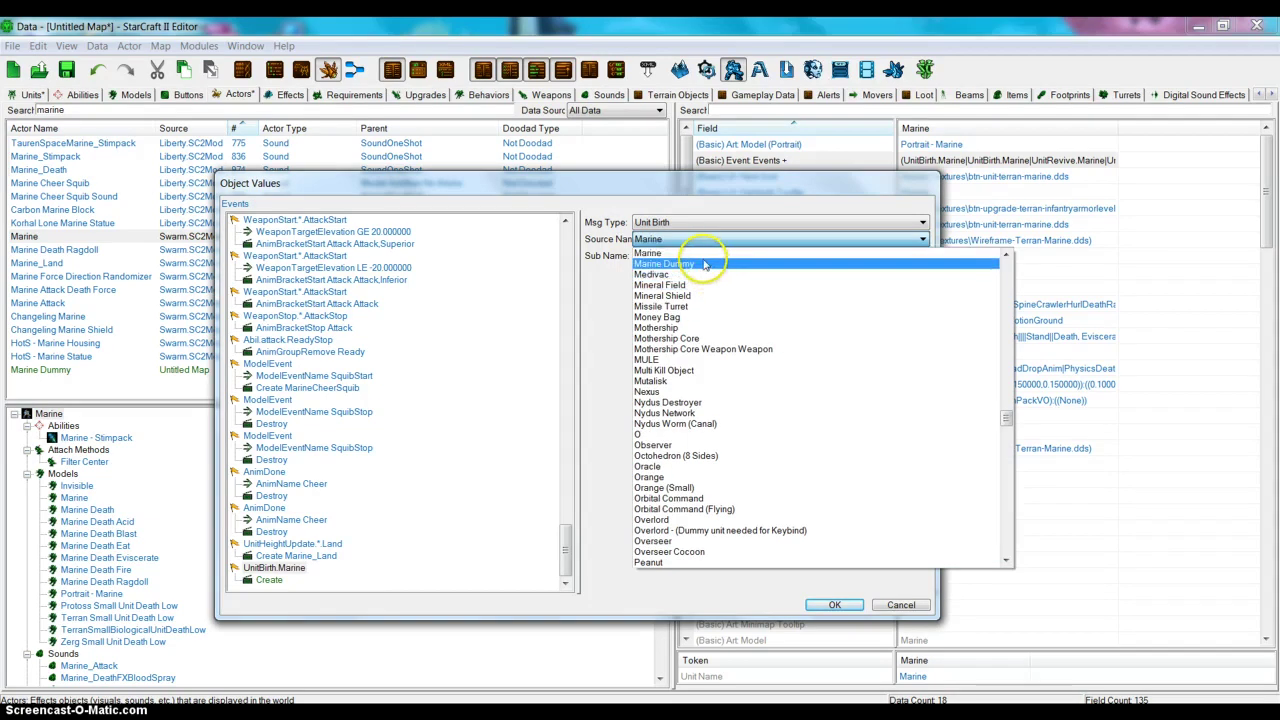
pyautogui.click(592, 240)
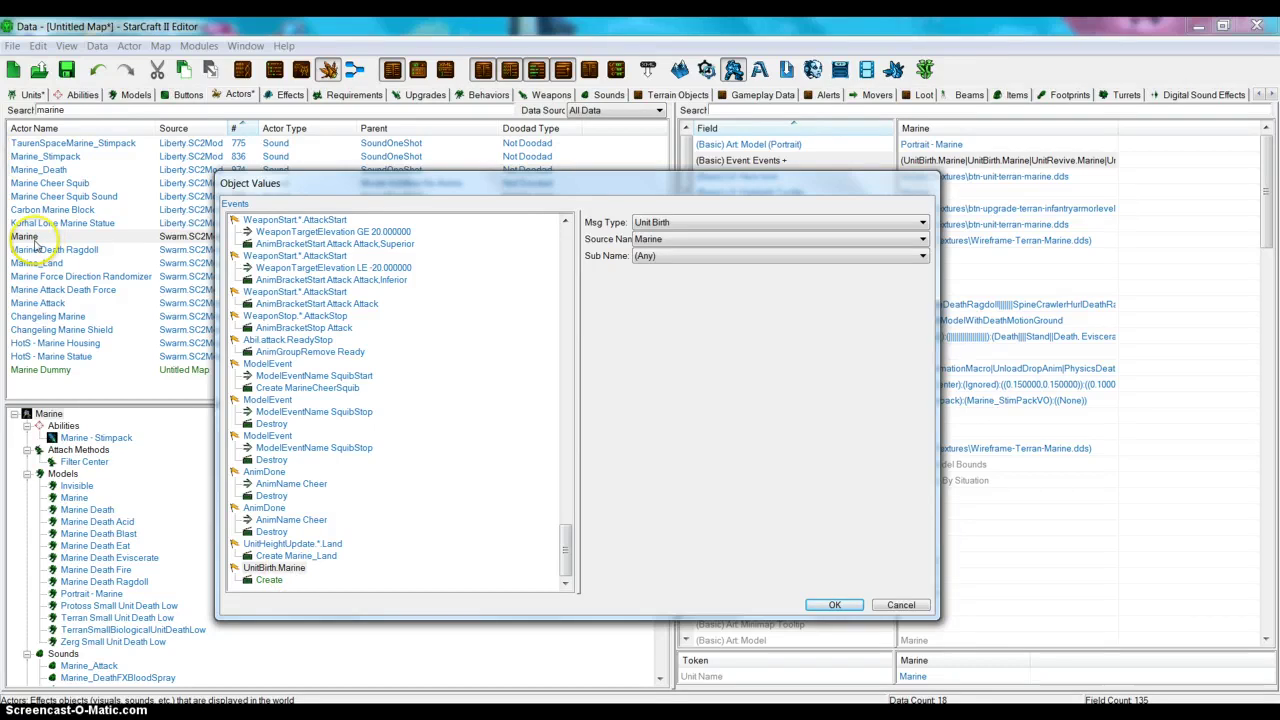
pyautogui.click(283, 569)
pyautogui.rightClick(285, 572)
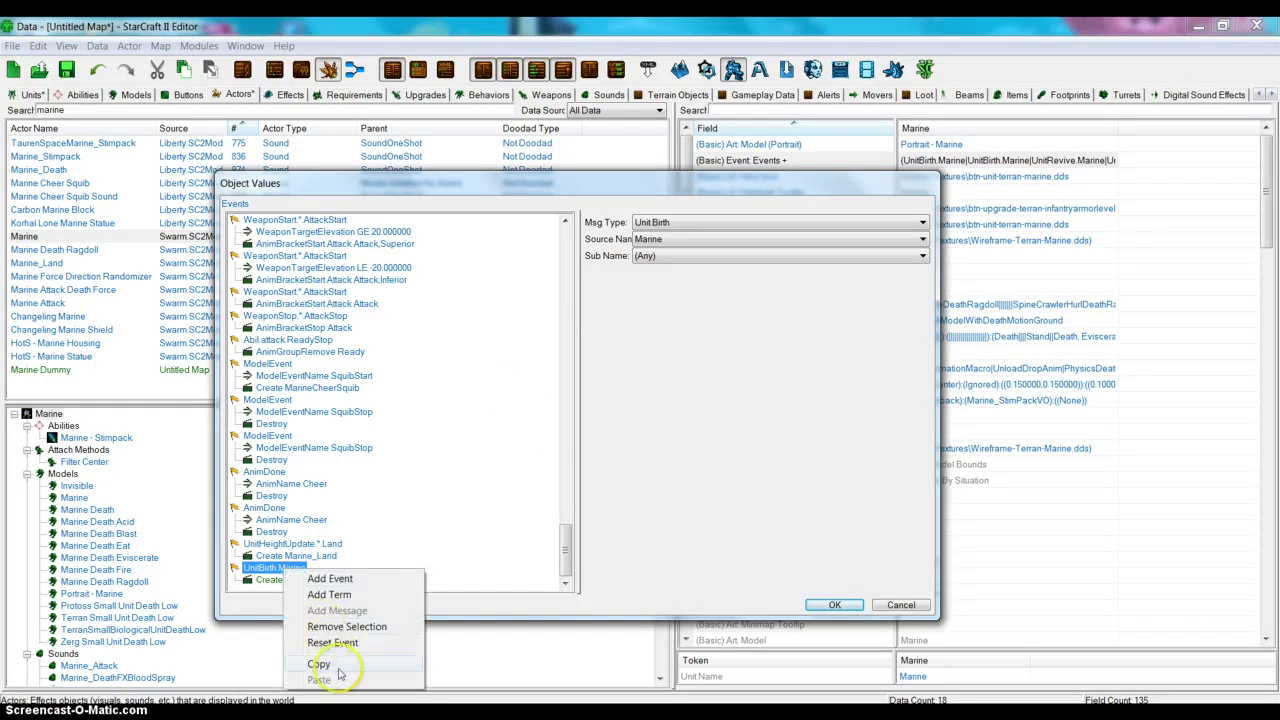
pyautogui.click(338, 627)
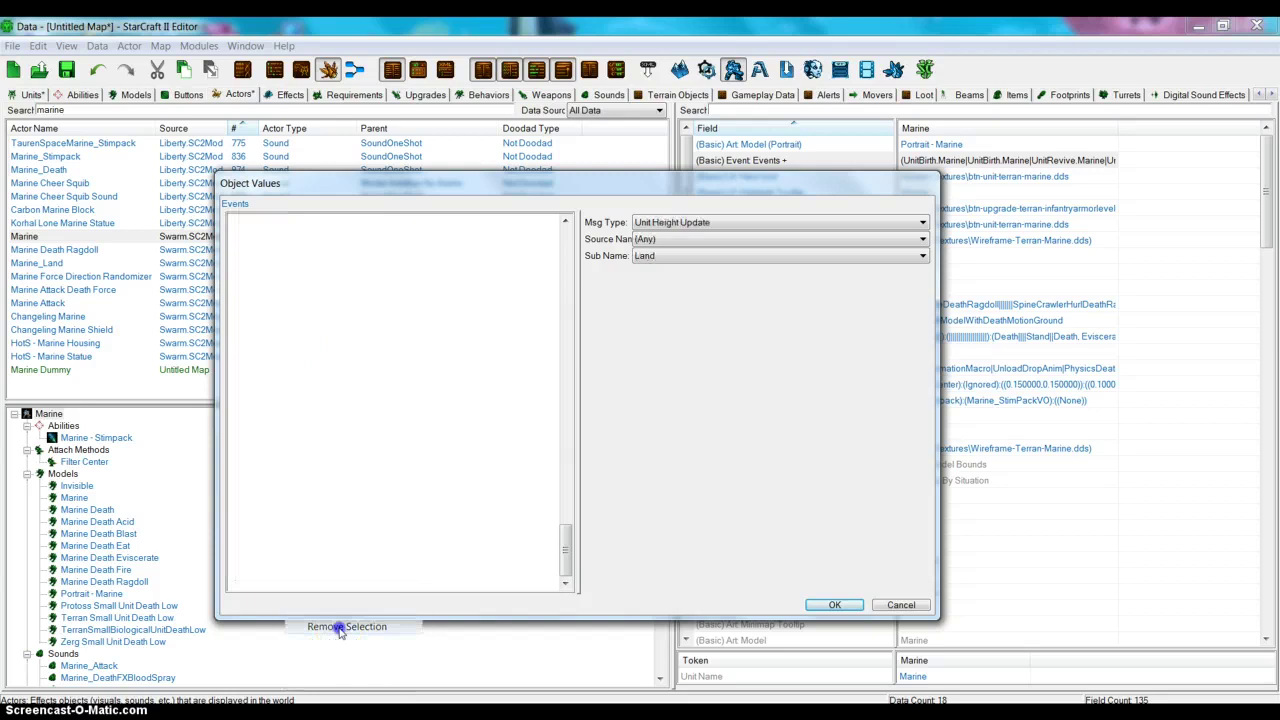
pyautogui.click(828, 605)
pyautogui.click(92, 367)
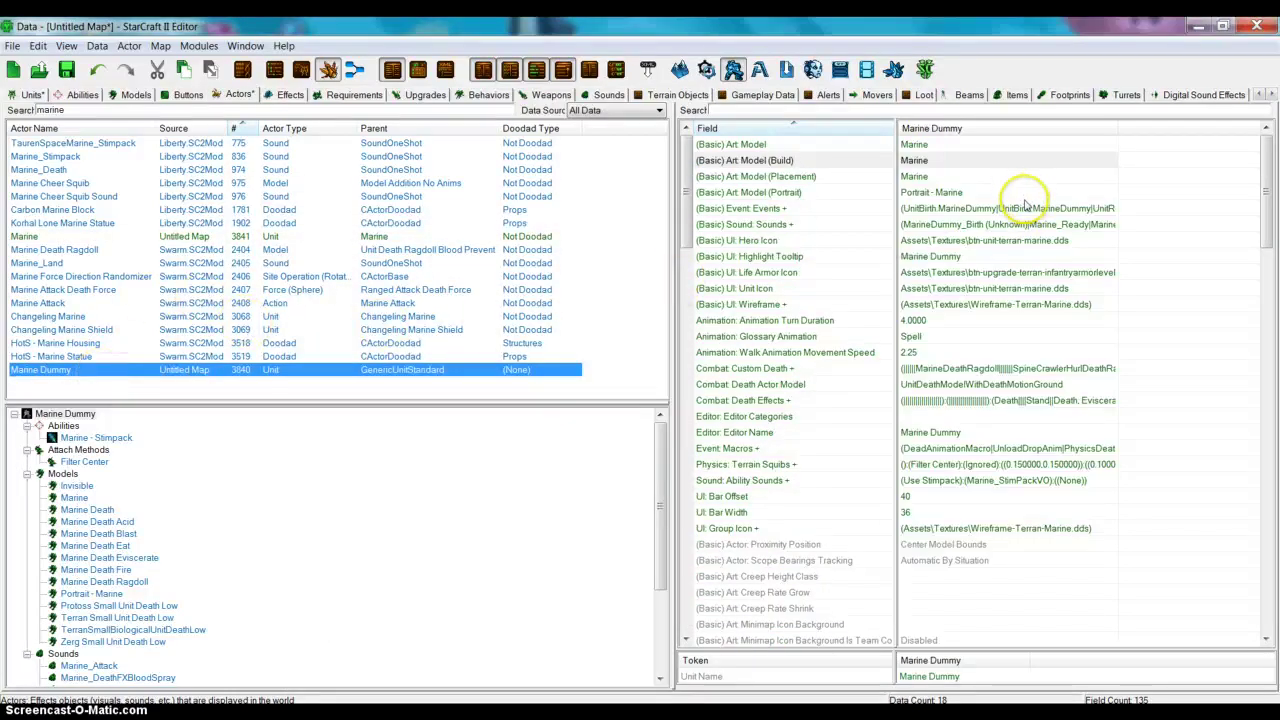
# Inspect Marine Dummy's ActorCreation event, NoMarineShield condition and AnimGroupApply Ready action.
pyautogui.rightClick(947, 208)
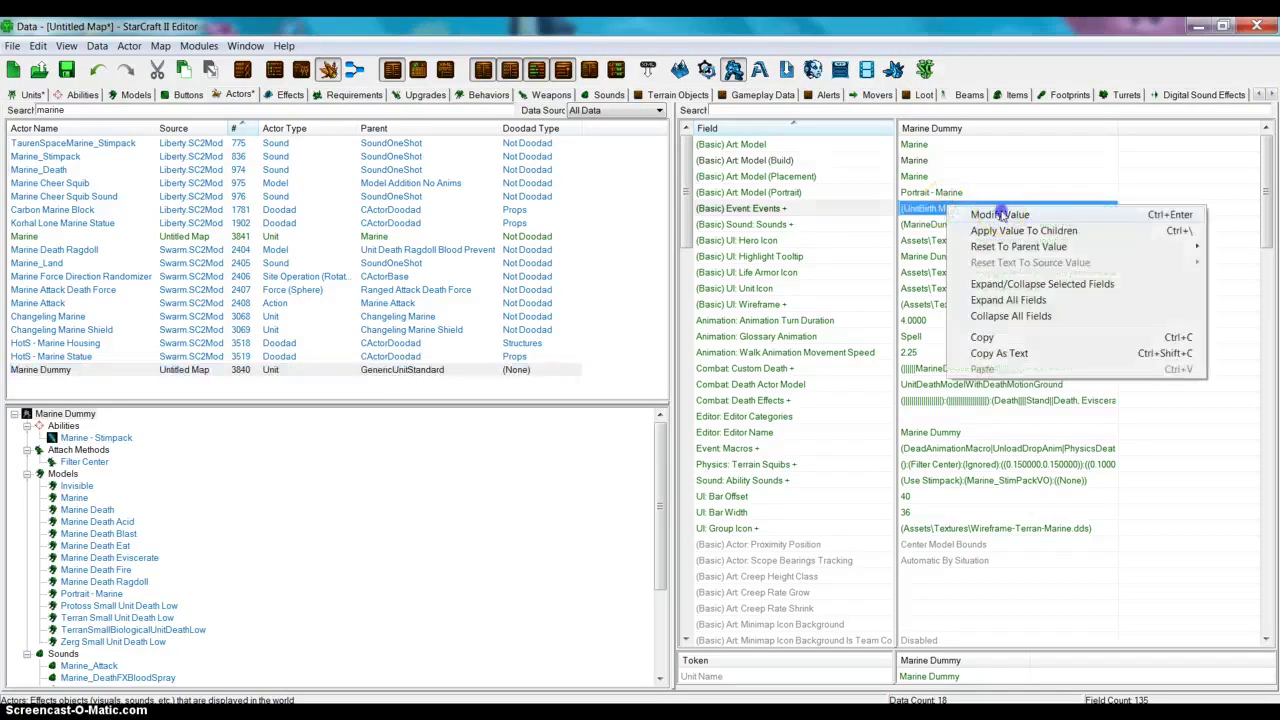
pyautogui.click(1005, 212)
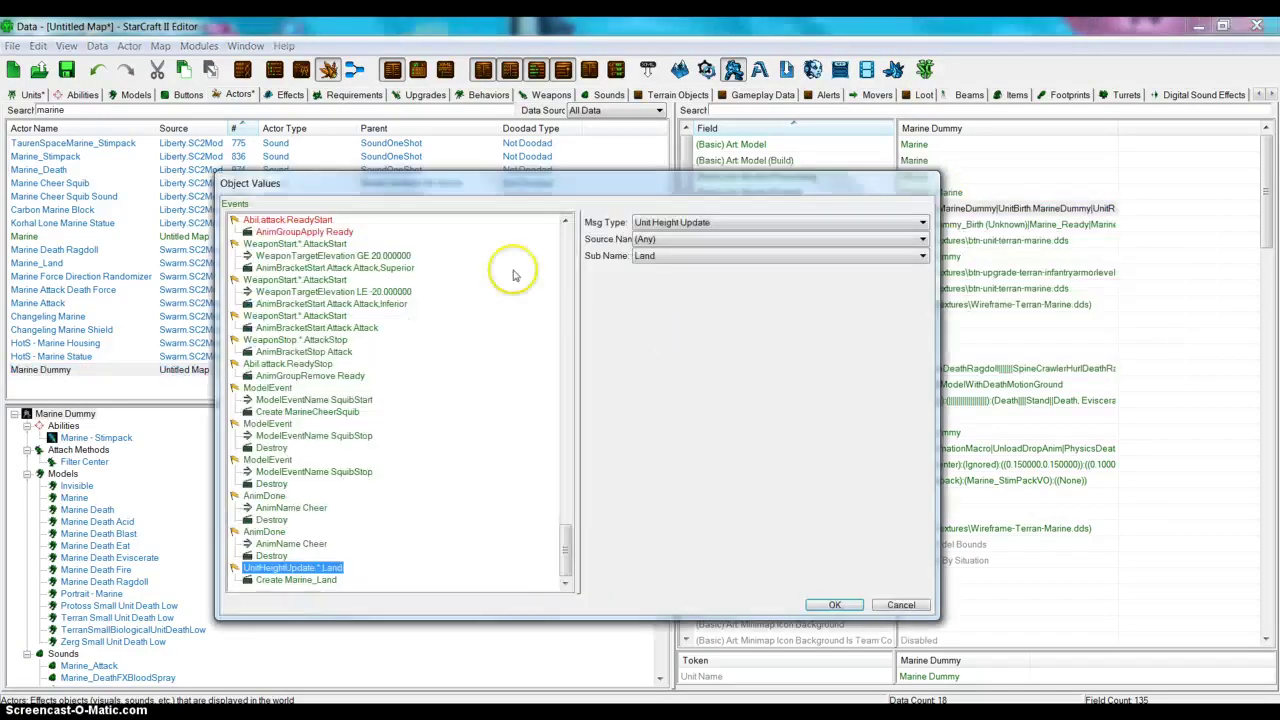
pyautogui.scroll(3, 368, 270)
pyautogui.scroll(5, 368, 272)
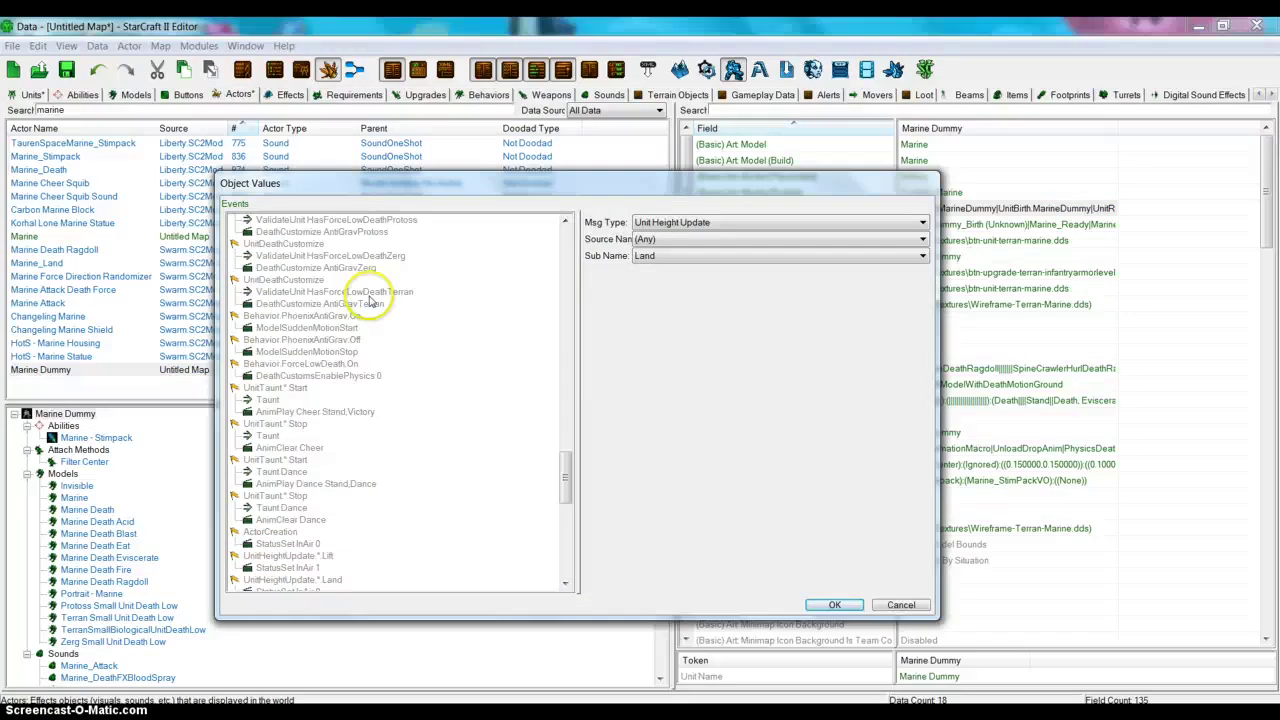
pyautogui.scroll(-6, 372, 300)
pyautogui.scroll(4, 375, 315)
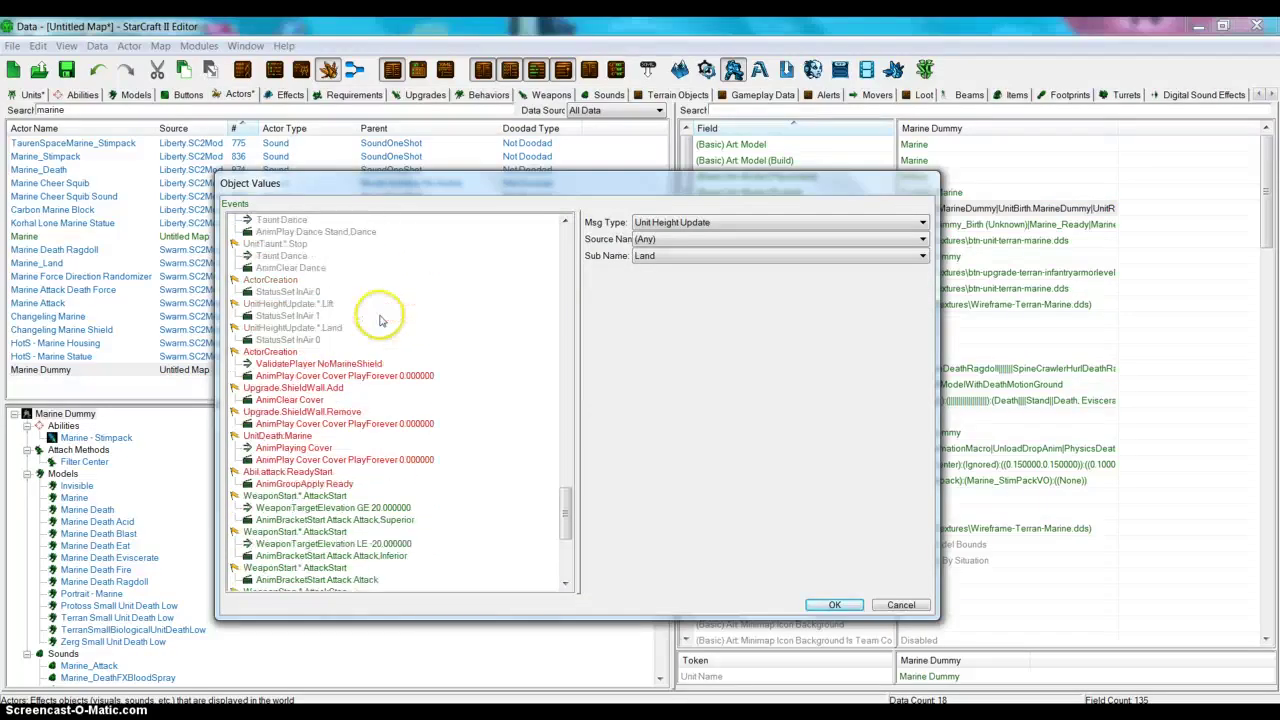
pyautogui.click(292, 351)
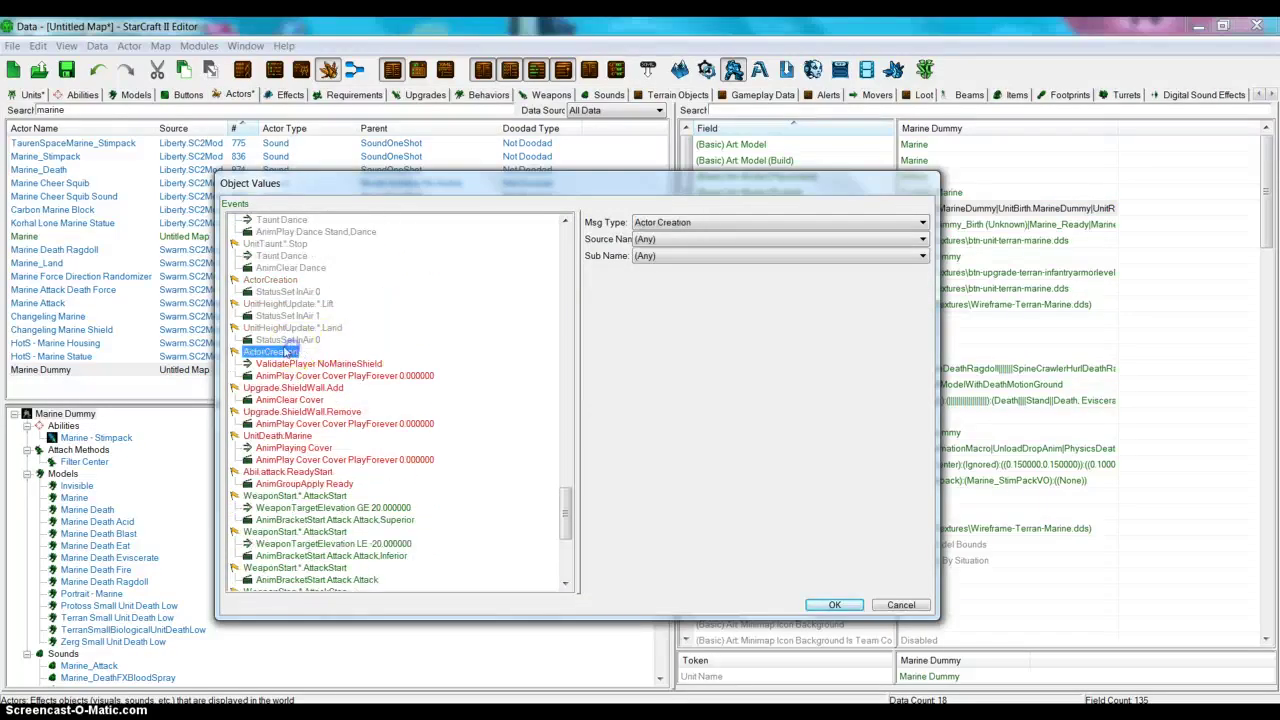
pyautogui.click(289, 364)
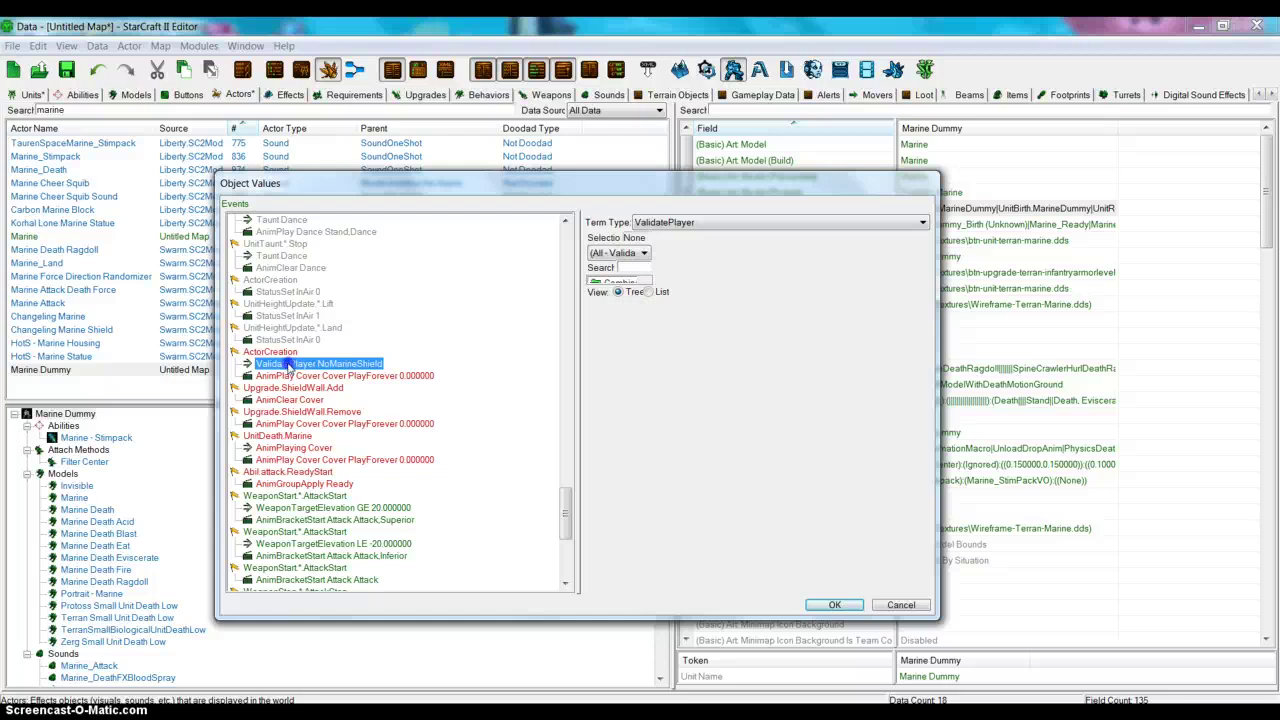
pyautogui.click(270, 352)
pyautogui.press('Delete')
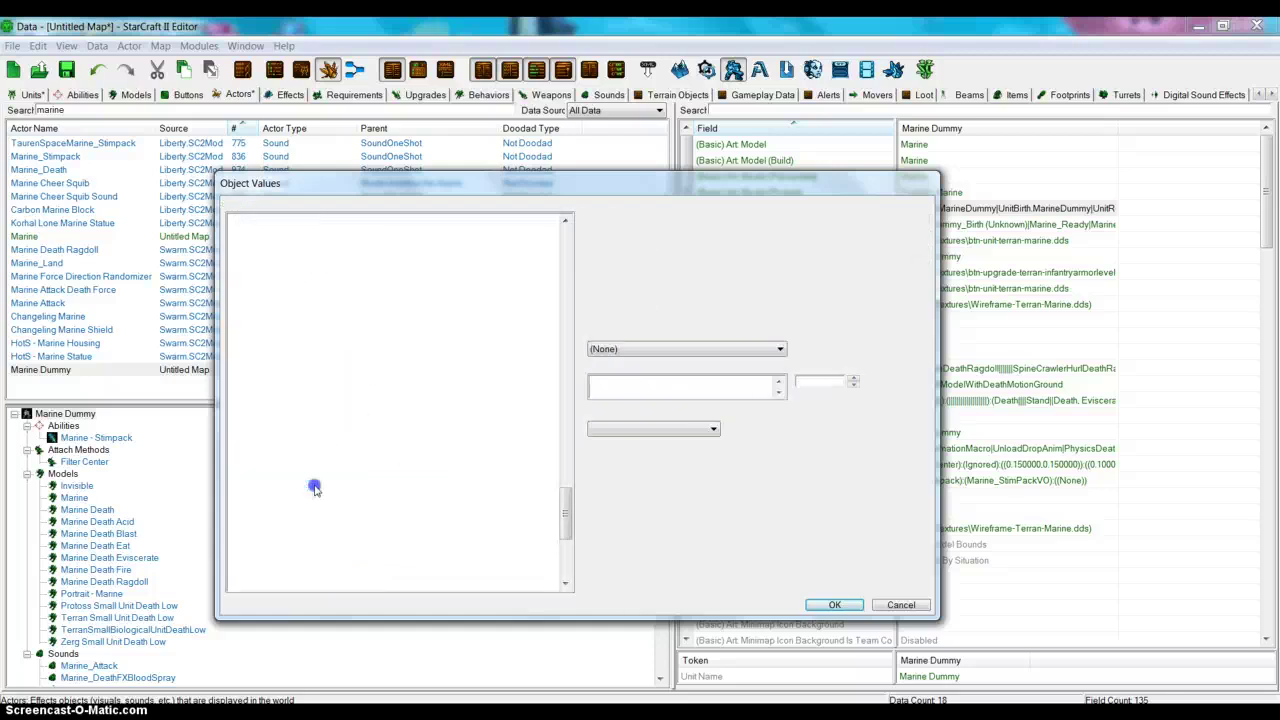
pyautogui.click(316, 483)
pyautogui.click(268, 352)
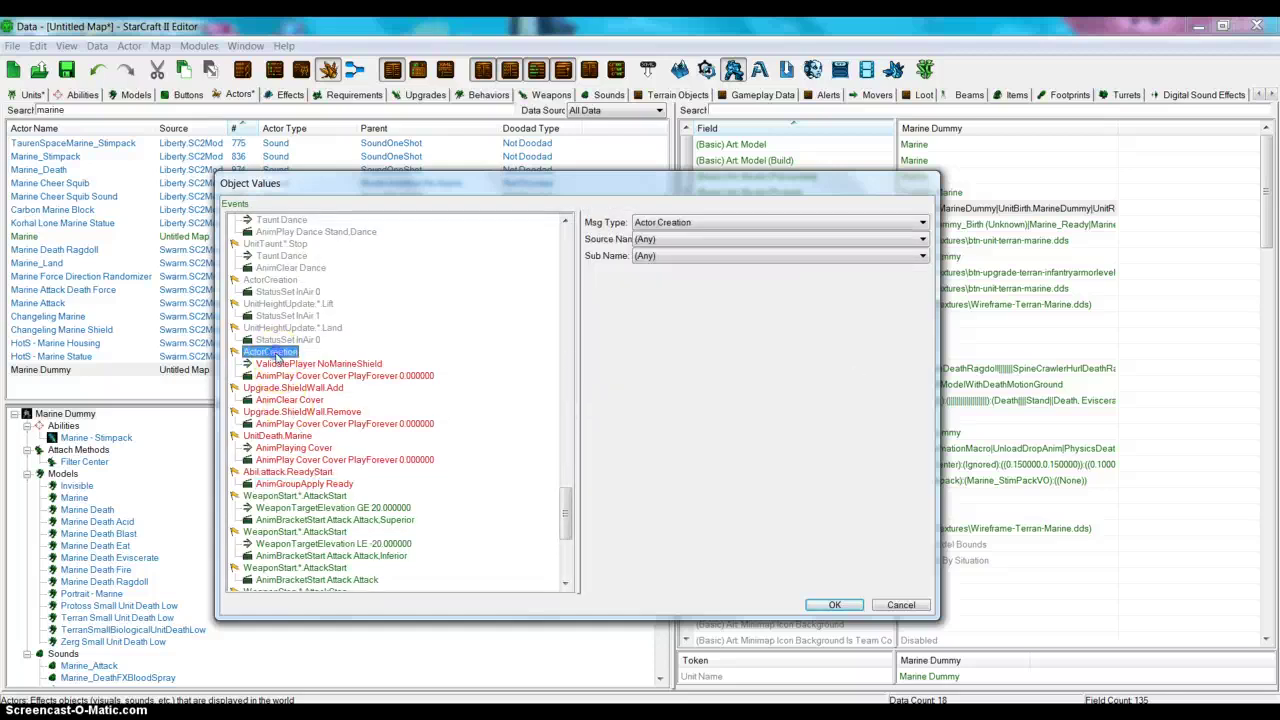
# Check the AnimClear Cover action's options, then cancel the event list unchanged.
pyautogui.rightClick(303, 399)
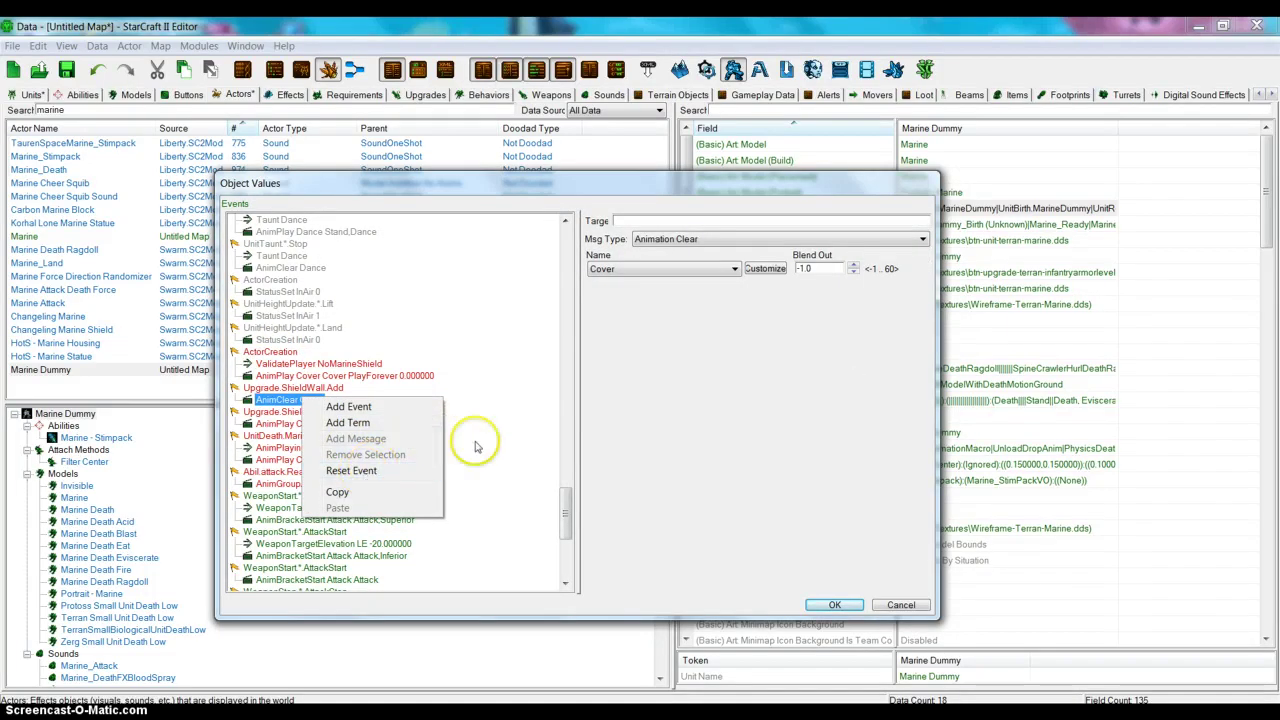
pyautogui.click(480, 470)
pyautogui.moveTo(560, 509)
pyautogui.mouseDown()
pyautogui.moveTo(560, 434)
pyautogui.moveTo(555, 483)
pyautogui.moveTo(530, 342)
pyautogui.moveTo(531, 257)
pyautogui.moveTo(556, 250)
pyautogui.mouseUp()
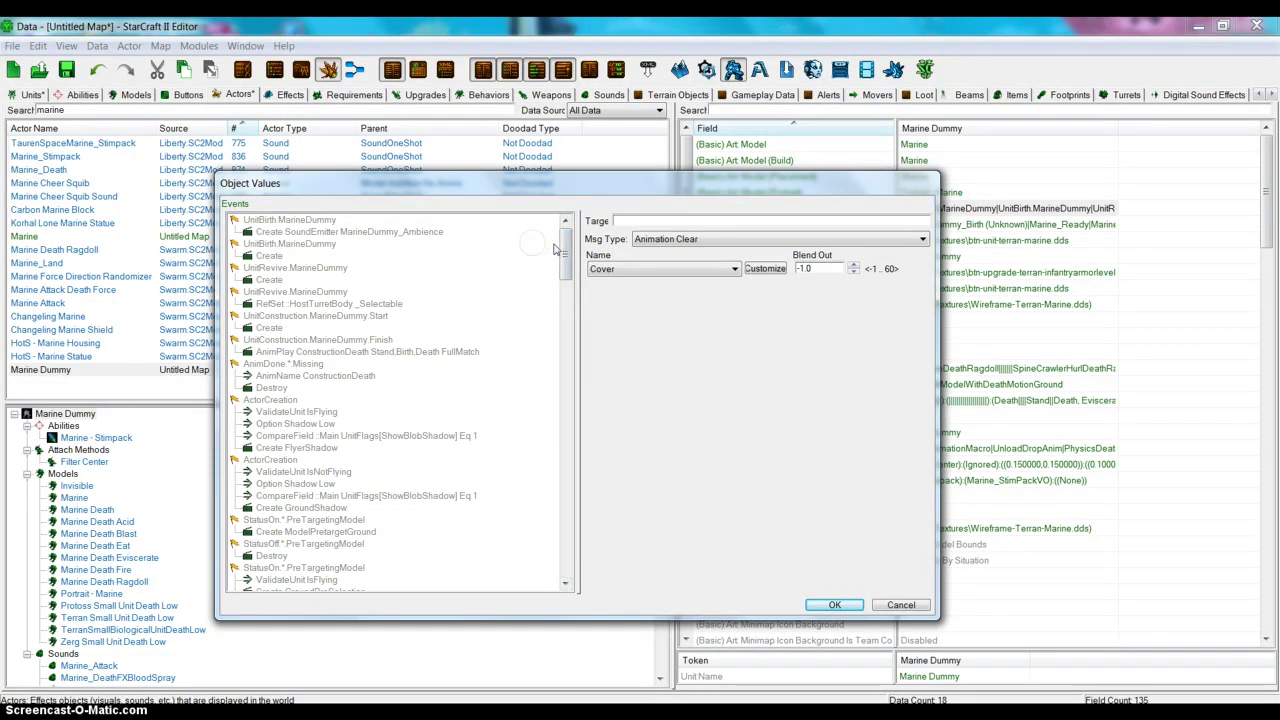
pyautogui.click(900, 605)
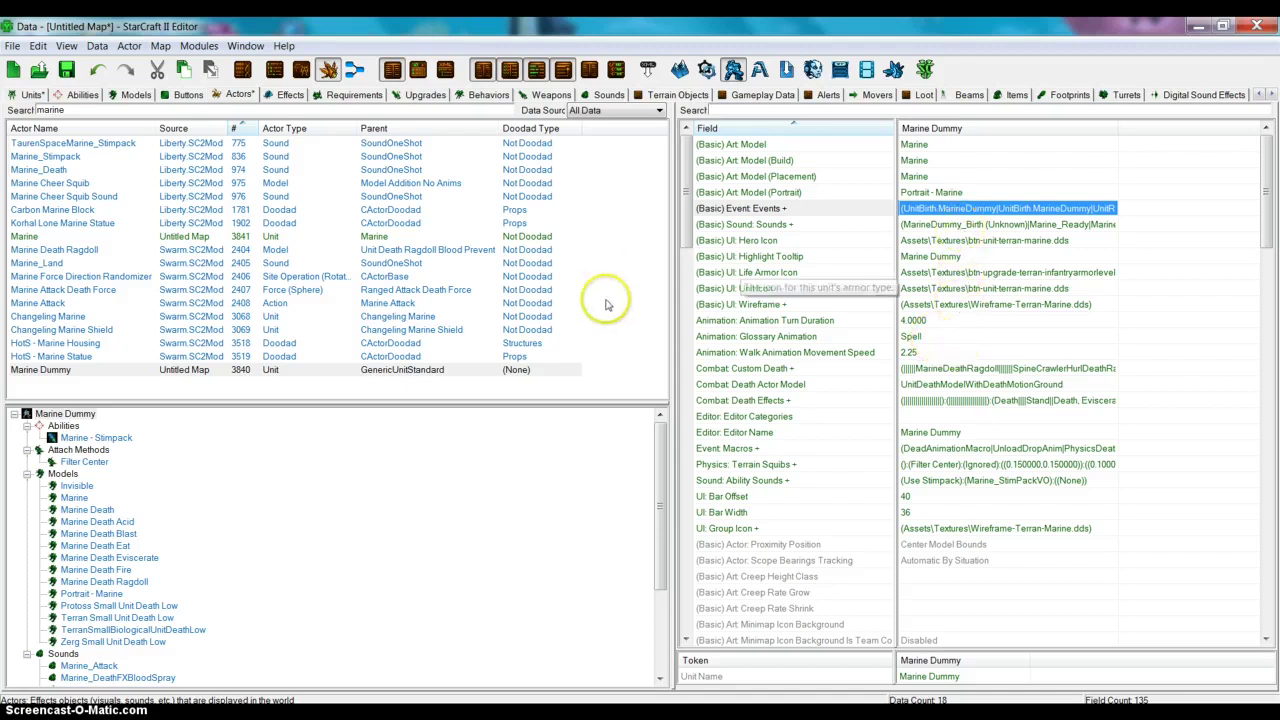
# Switch to the Units tab to view the Marine Dummy unit's fields.
pyautogui.click(33, 94)
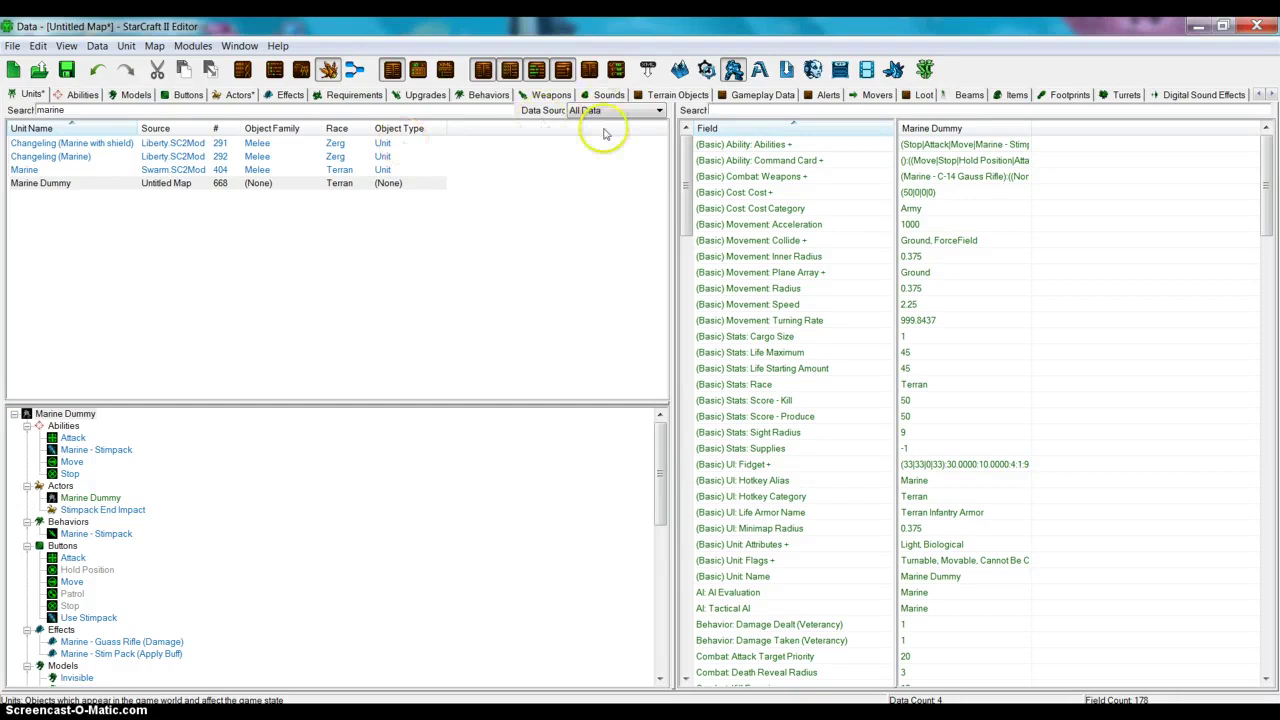
# Place a second Marine Dummy next to the existing marine, then return to the Data editor.
pyautogui.click(526, 648)
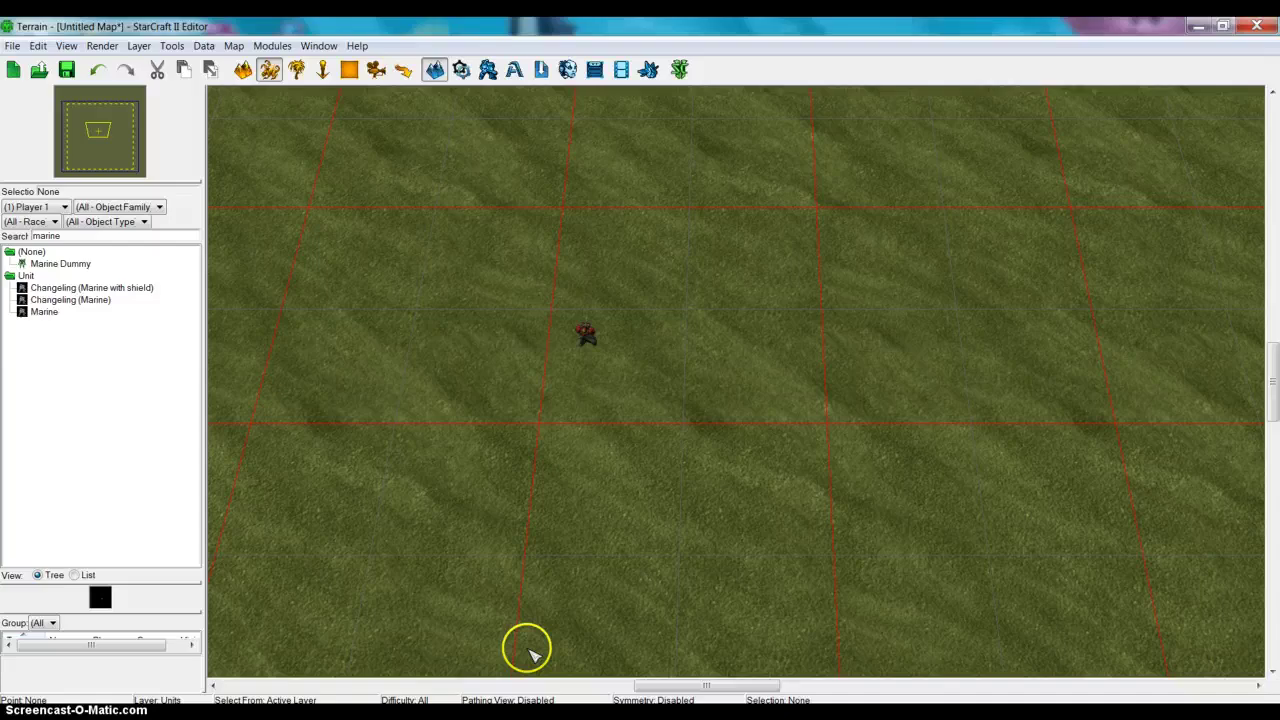
pyautogui.click(55, 263)
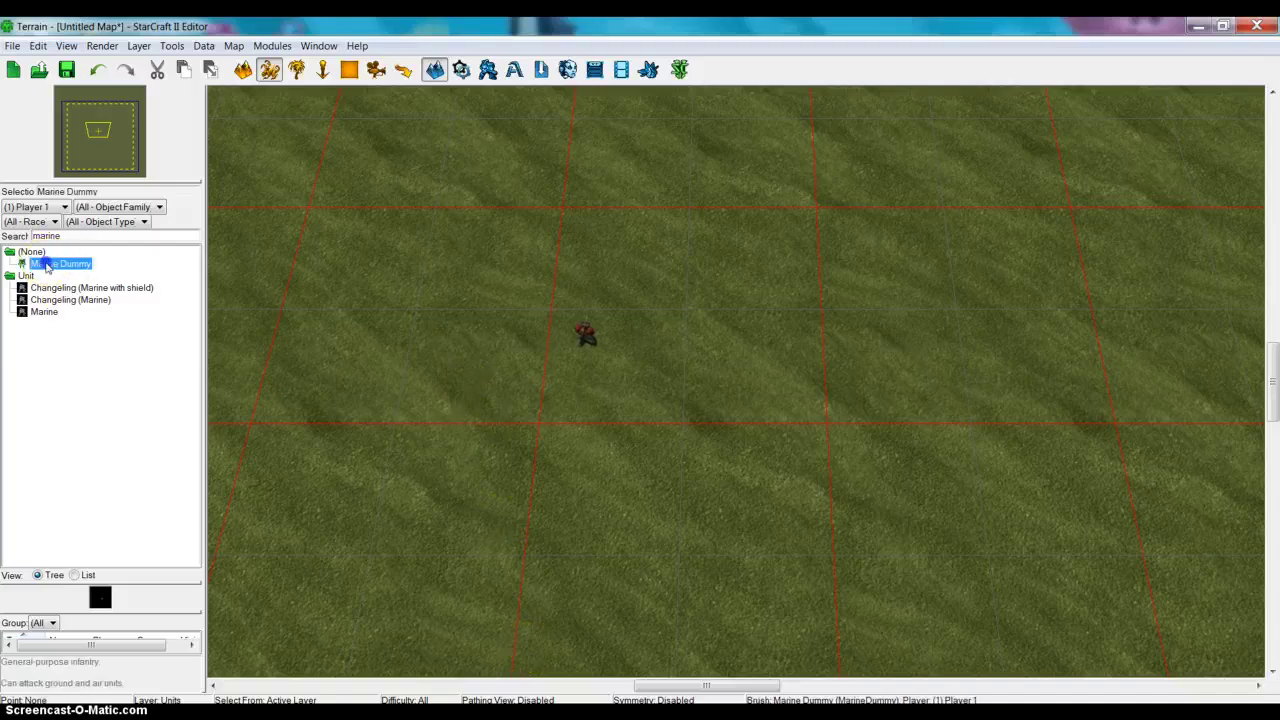
pyautogui.click(685, 372)
pyautogui.click(877, 393)
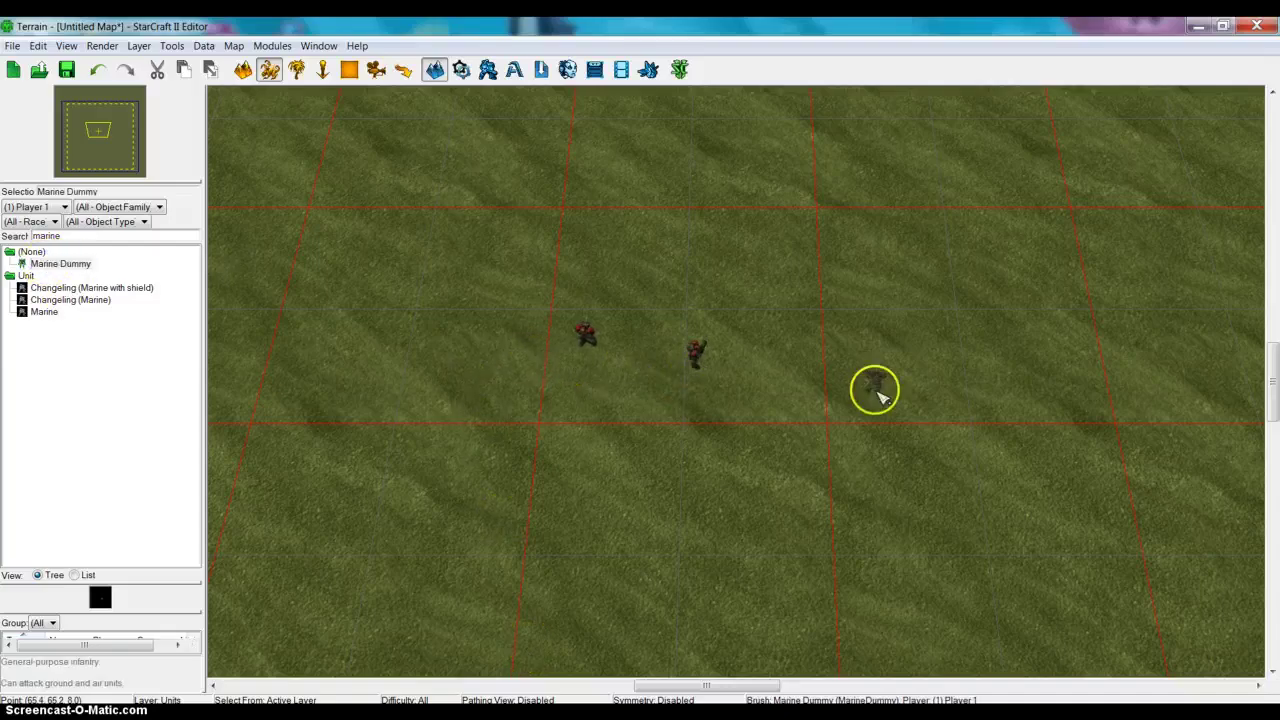
pyautogui.moveTo(880, 395); pyautogui.dragTo(645, 703)
pyautogui.moveTo(643, 697)
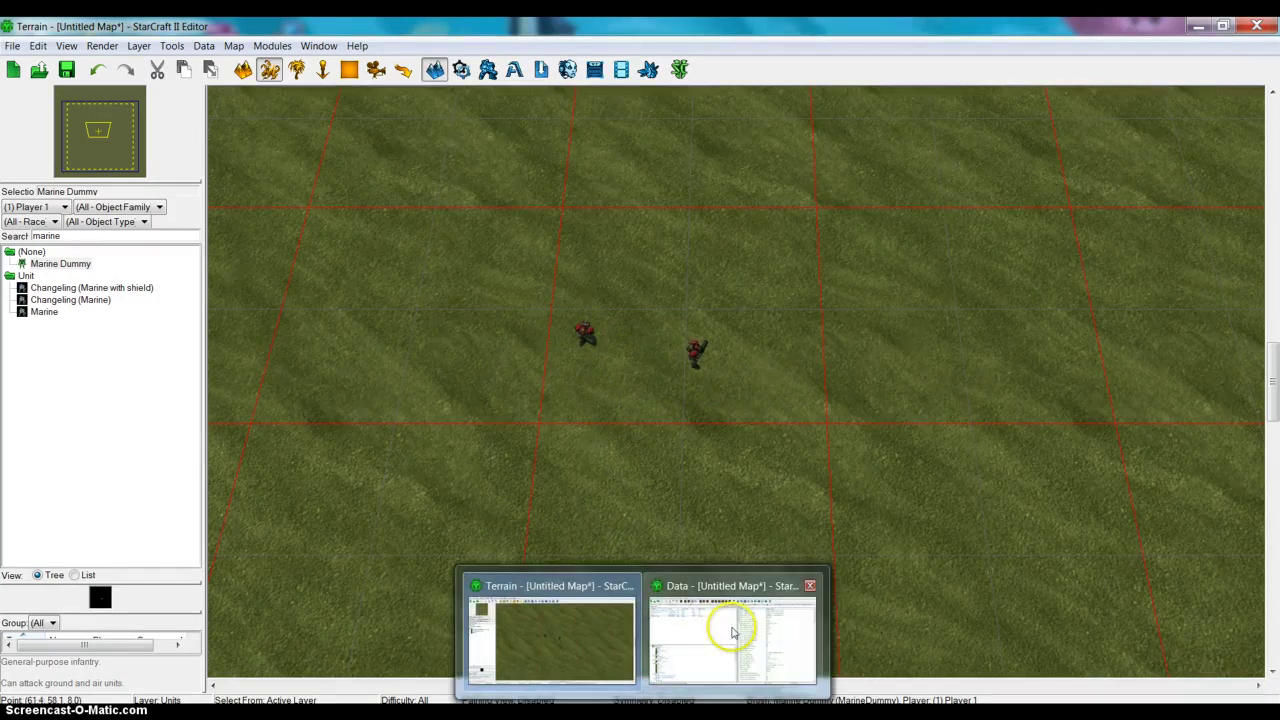
pyautogui.click(728, 620)
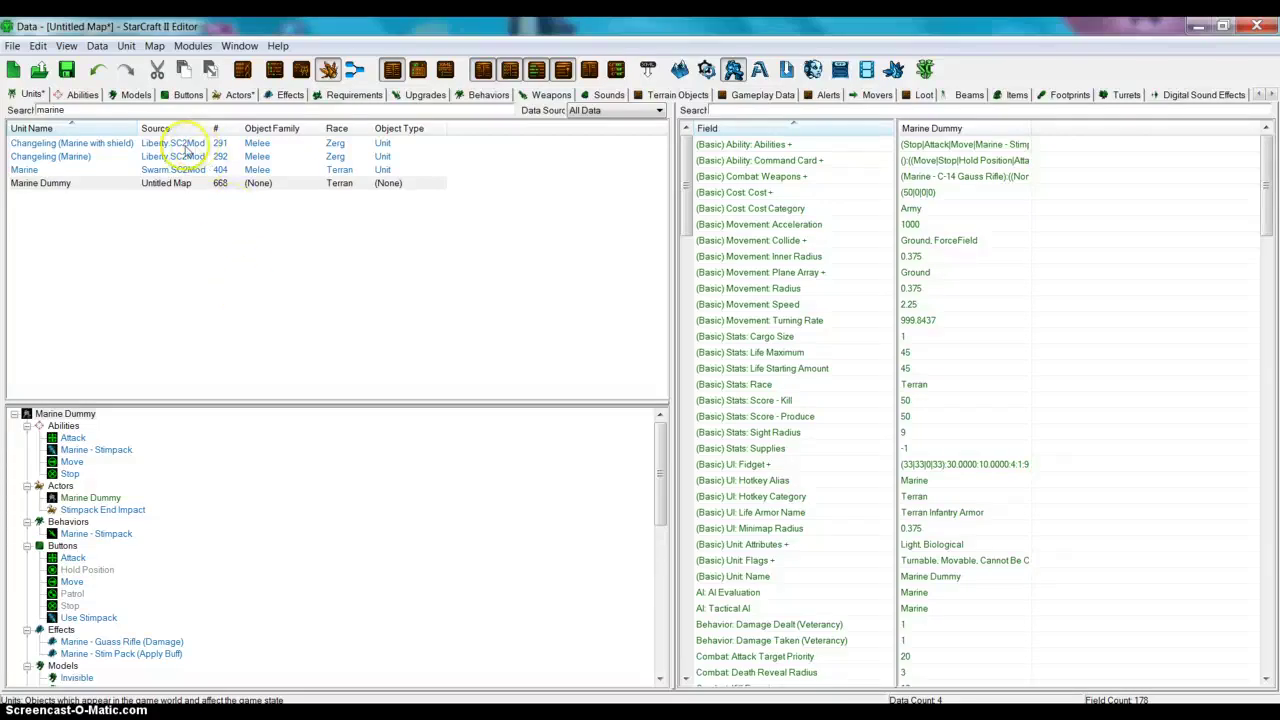
# Switch the data list to Actors to look up the feedback actors.
pyautogui.click(238, 95)
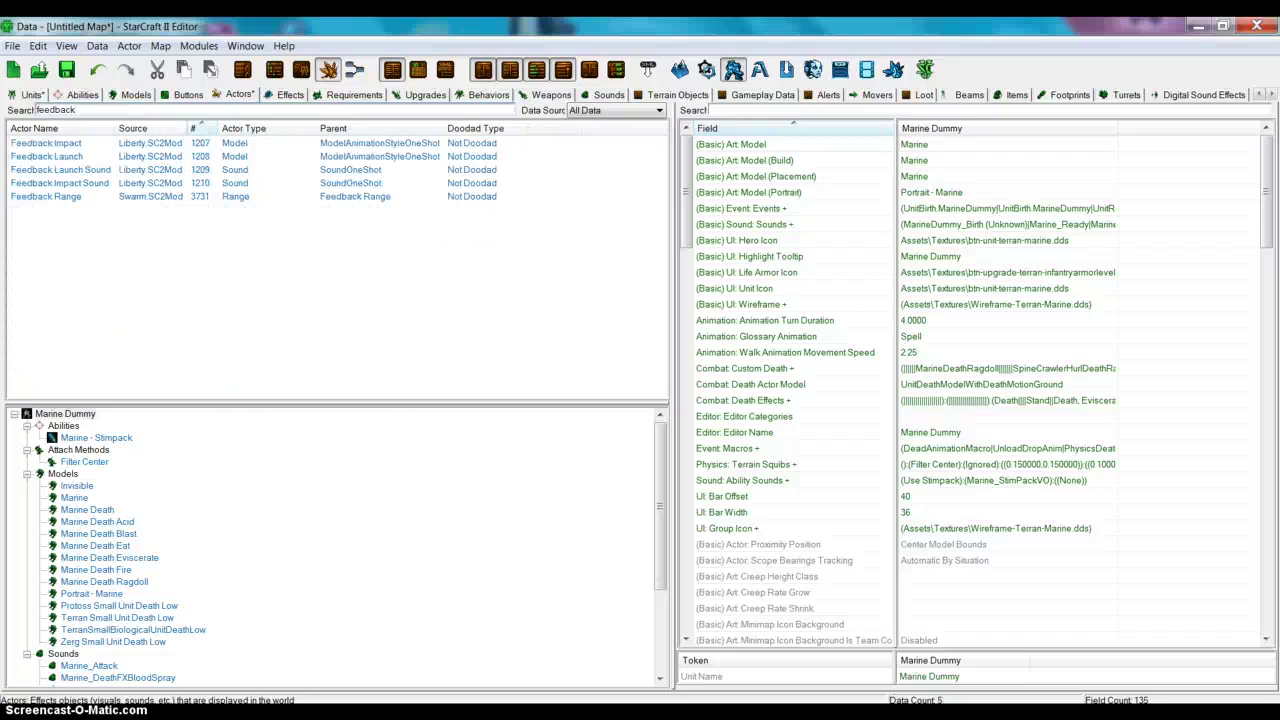
# Inspect the Feedback Impact actor's events without changing them, then begin adding a new actor.
pyautogui.click(78, 145)
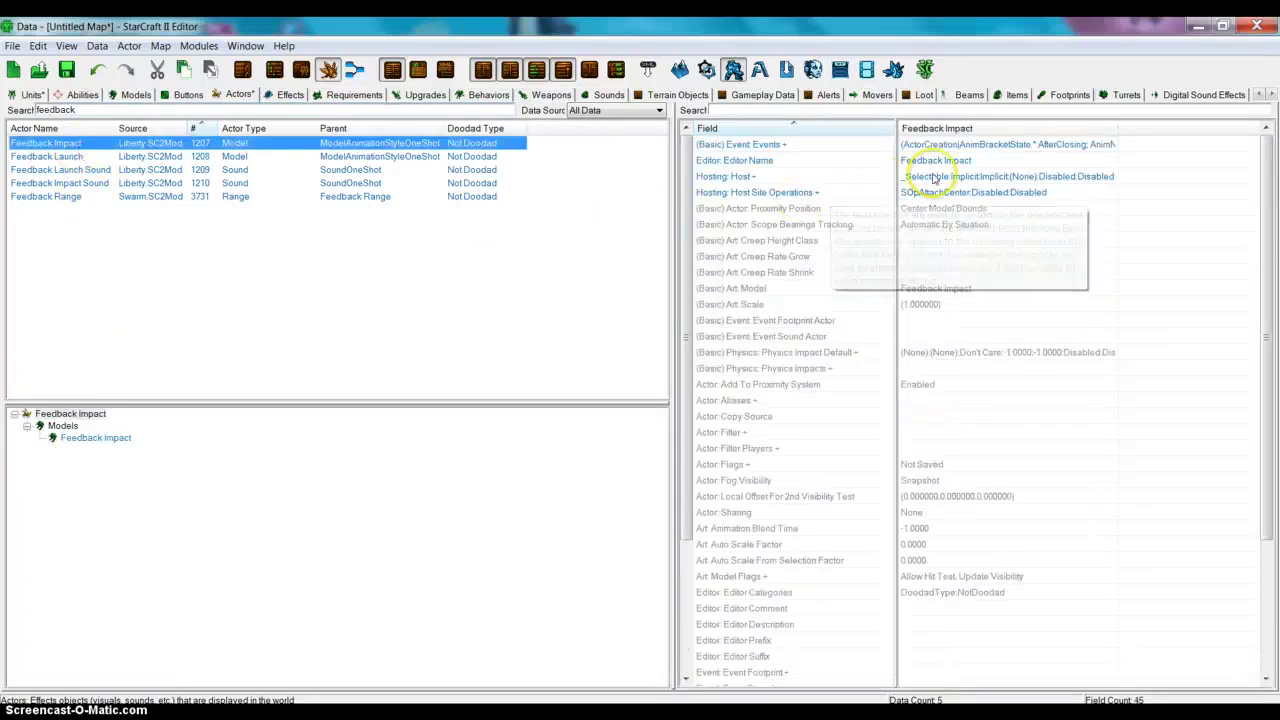
pyautogui.click(950, 146)
pyautogui.rightClick(950, 146)
pyautogui.click(976, 152)
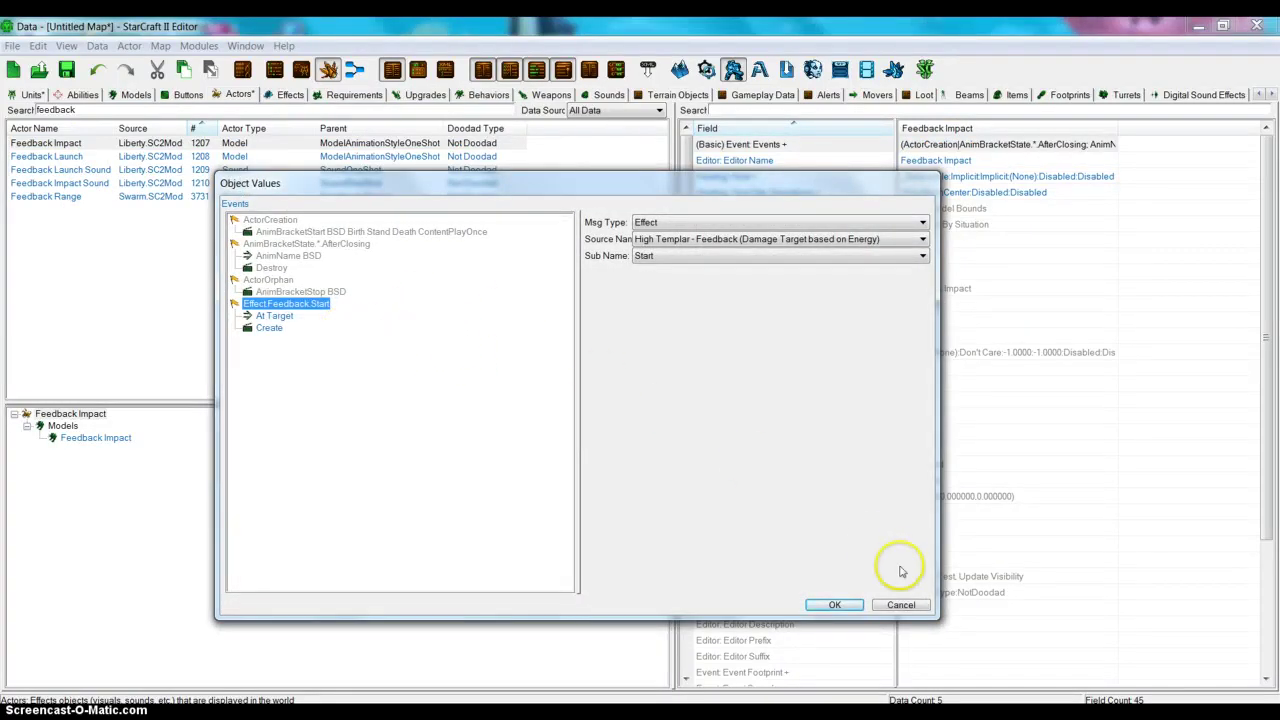
pyautogui.click(900, 605)
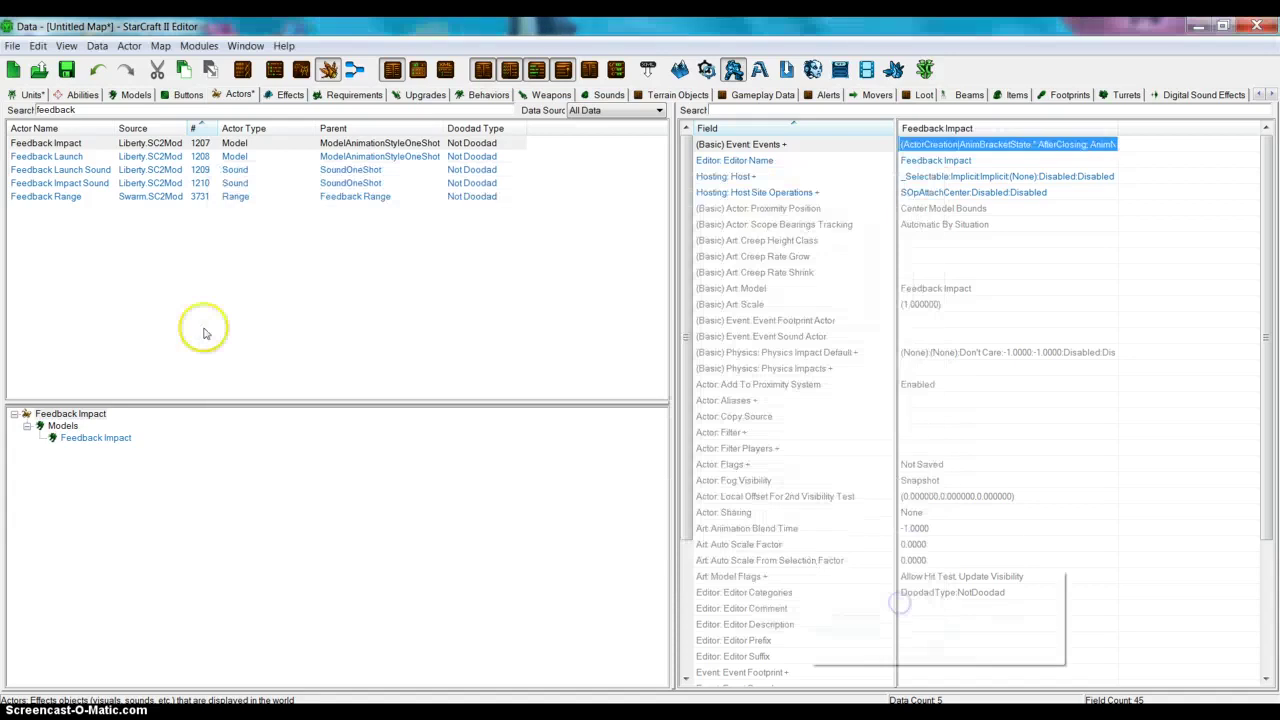
pyautogui.rightClick(171, 280)
pyautogui.click(229, 289)
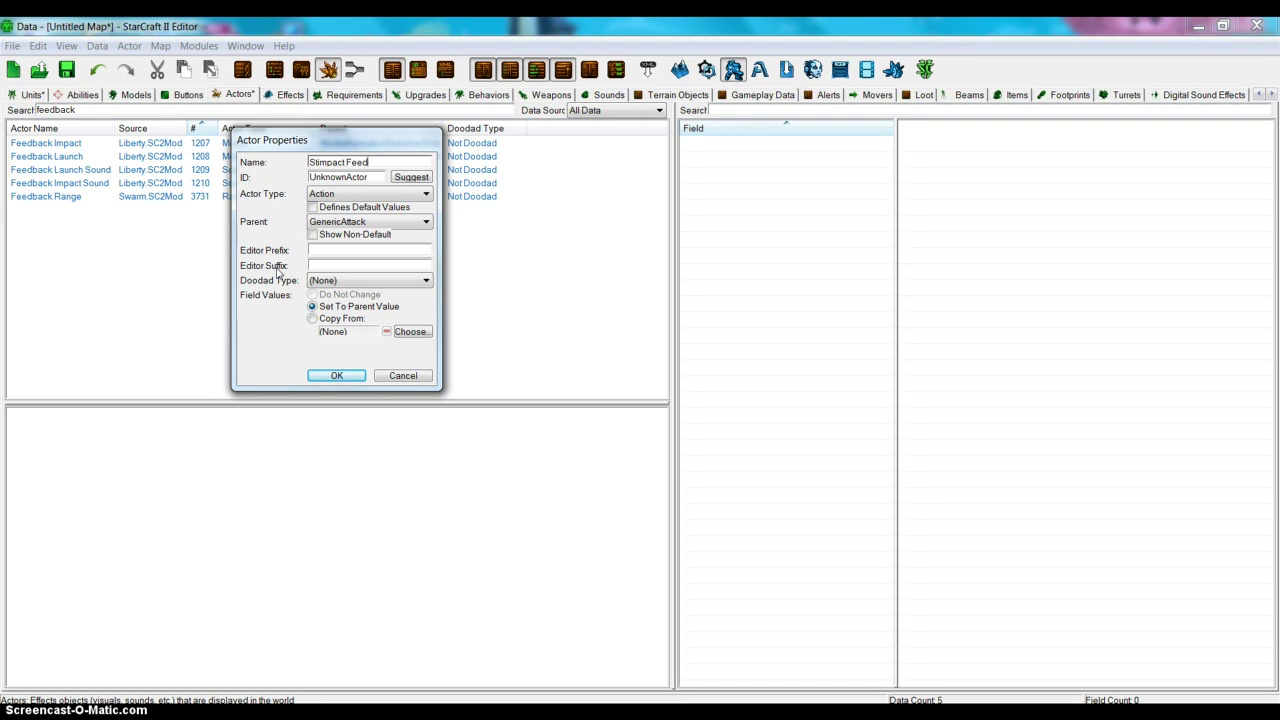
# Generate the ID StimpactFeedback from the name, set Actor Type to Model, and create it.
pyautogui.click(409, 177)
pyautogui.click(370, 194)
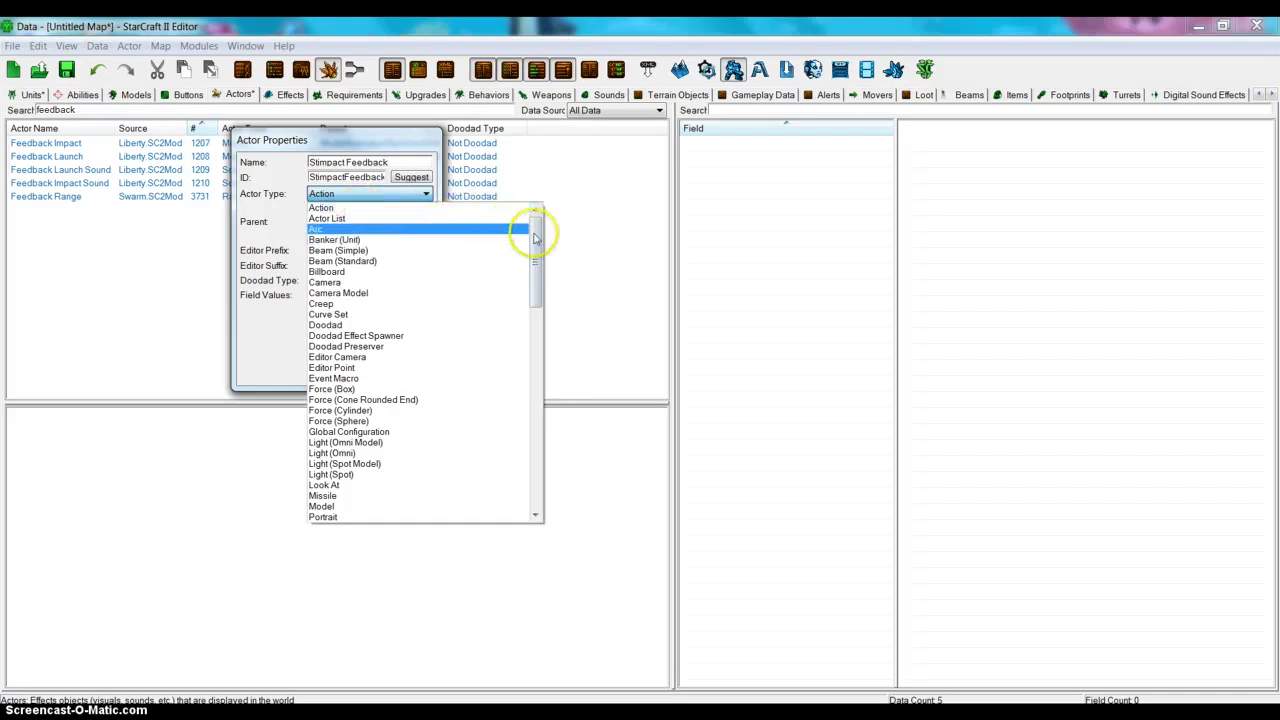
pyautogui.click(403, 193)
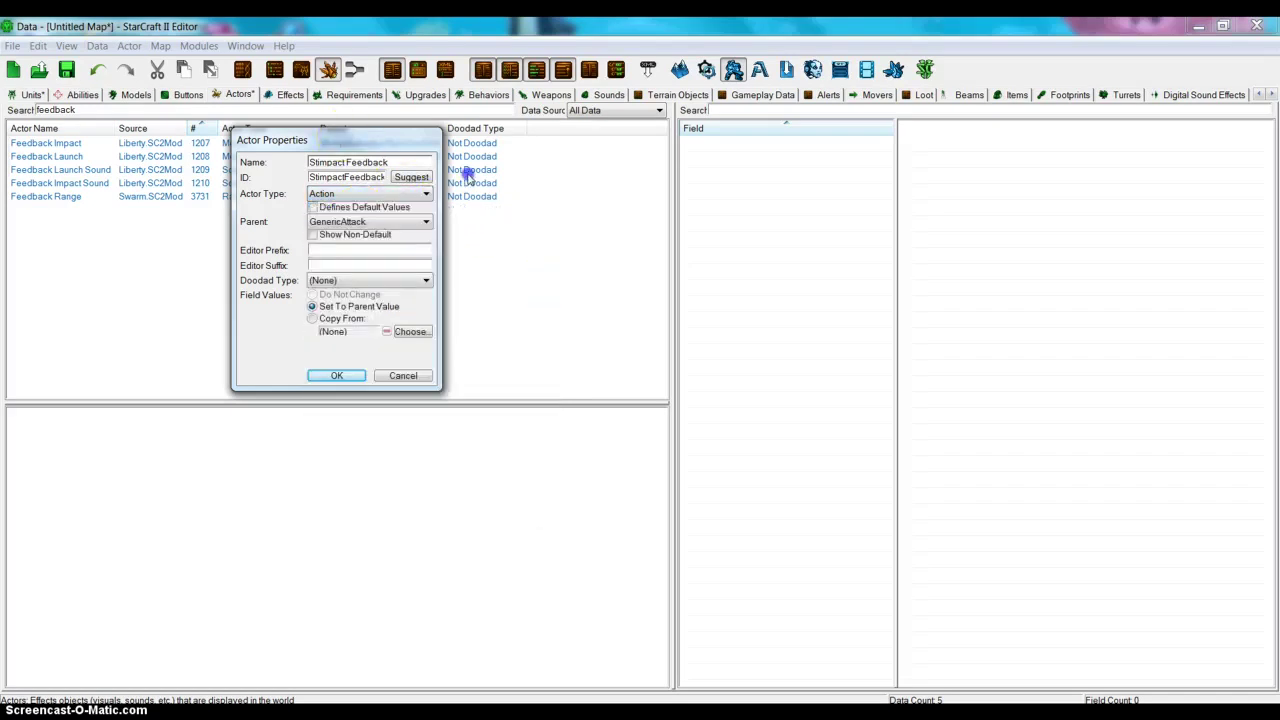
pyautogui.moveTo(394, 141); pyautogui.dragTo(345, 140)
pyautogui.click(340, 194)
pyautogui.scroll(-5, 352, 405)
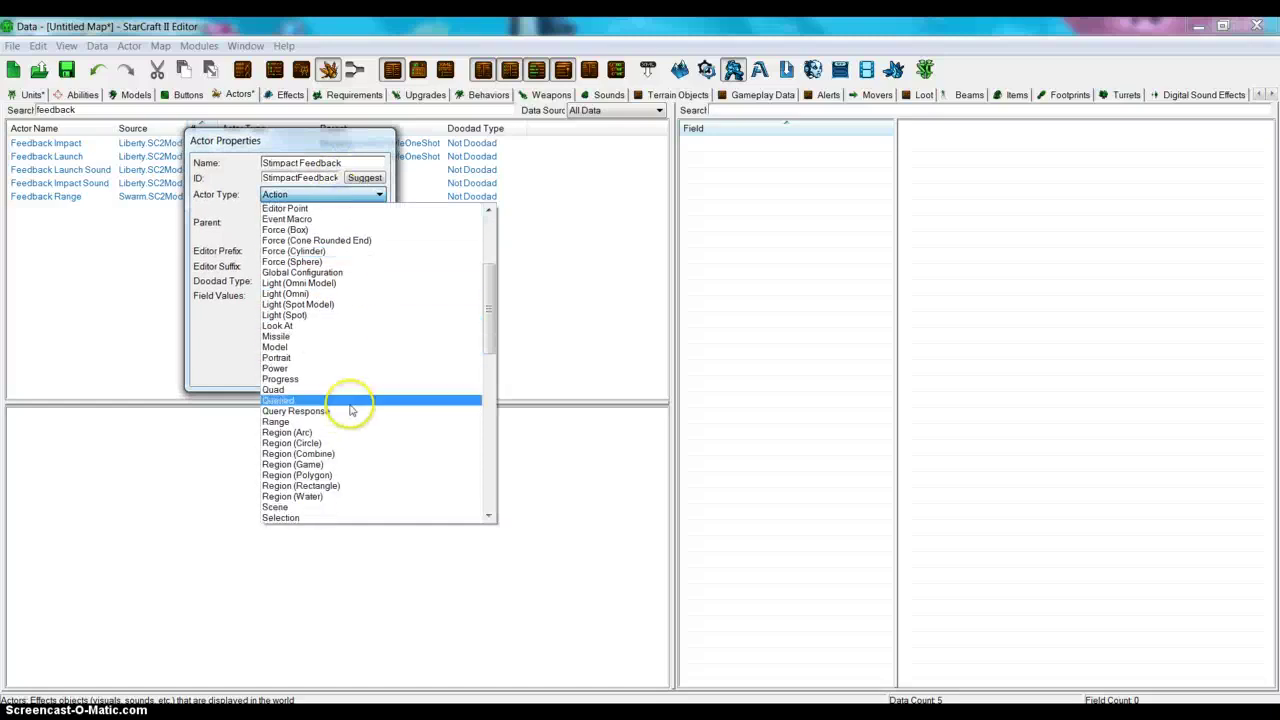
pyautogui.click(336, 347)
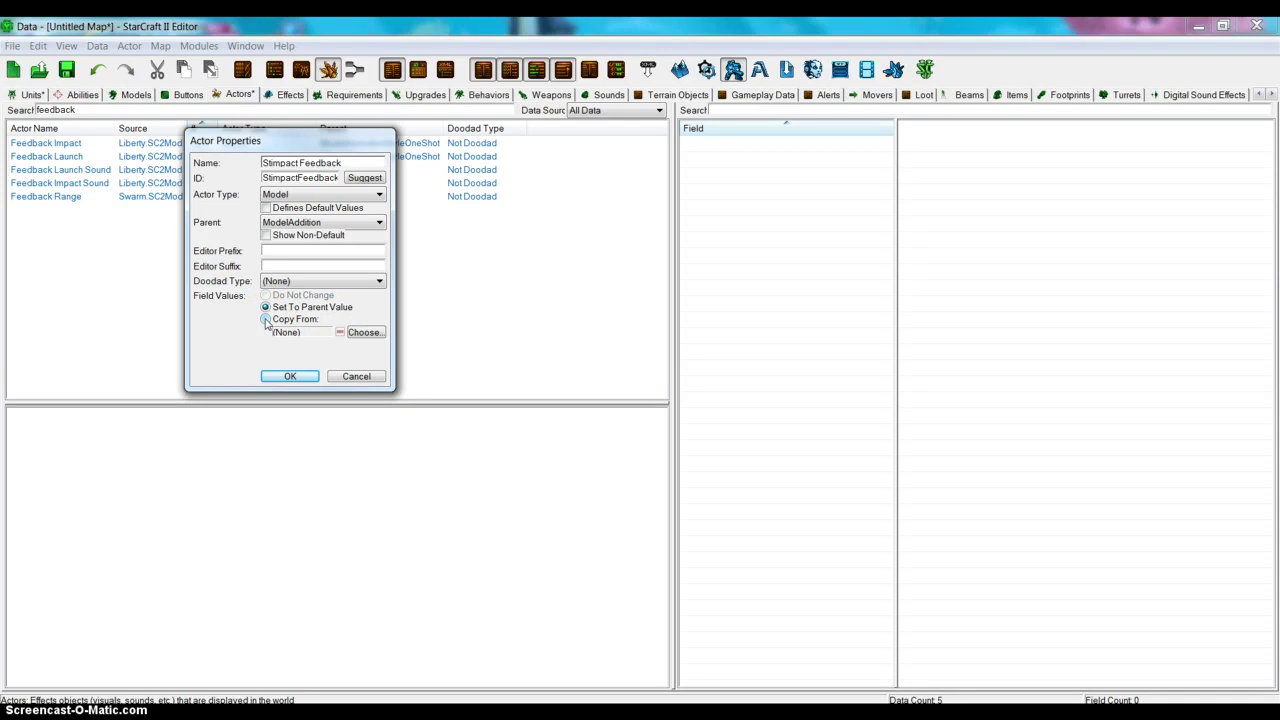
pyautogui.click(290, 377)
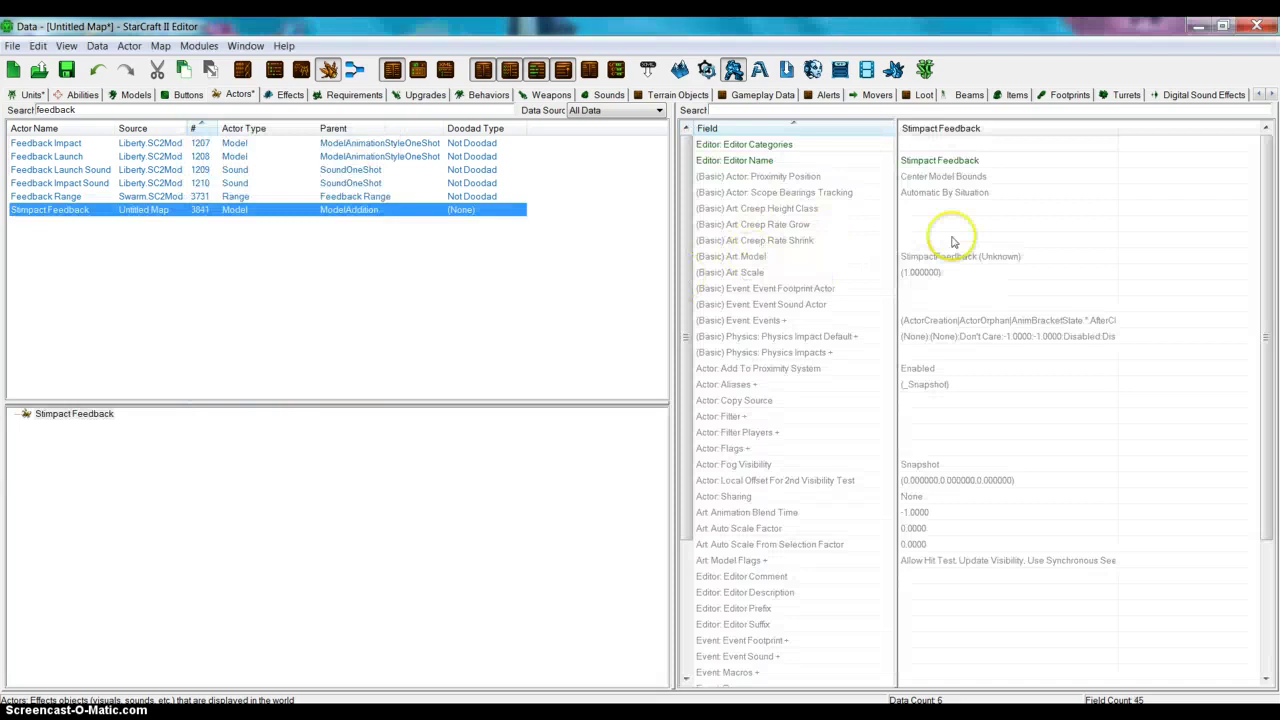
# Search 'feedback' and set the actor's Art: Model value to Feedback Impact.
pyautogui.rightClick(978, 256)
pyautogui.click(1010, 265)
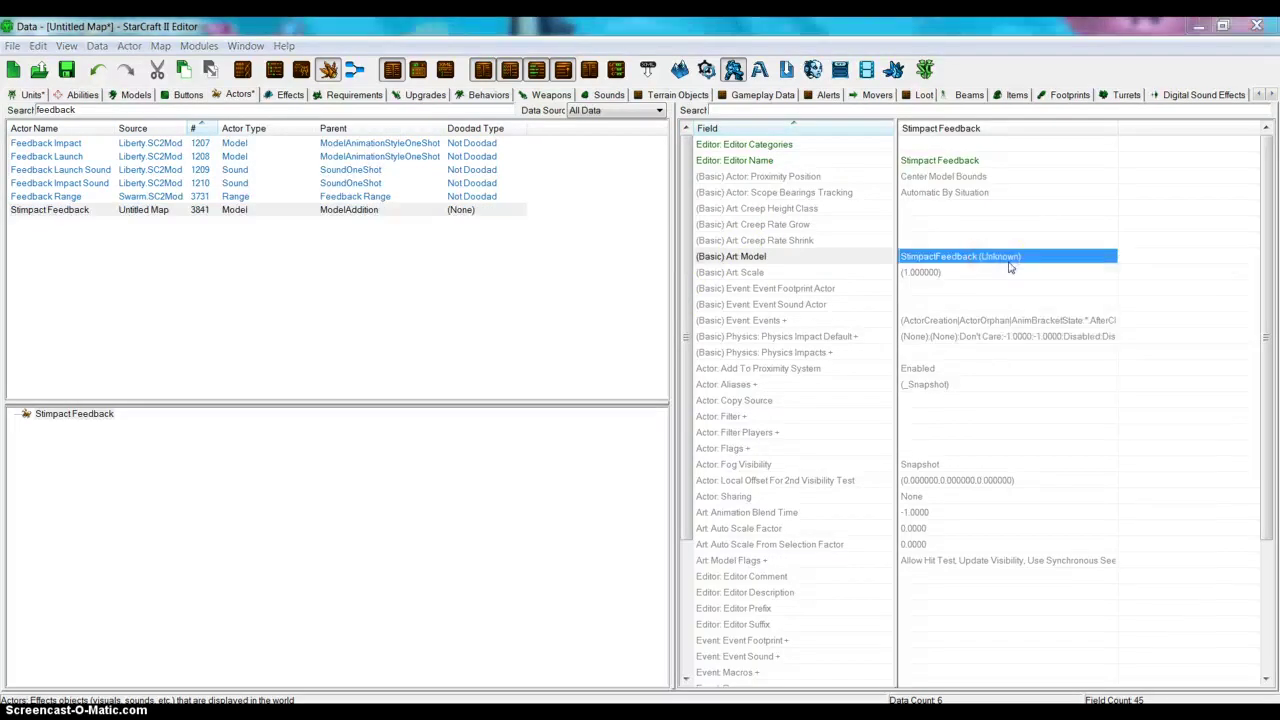
pyautogui.click(376, 246)
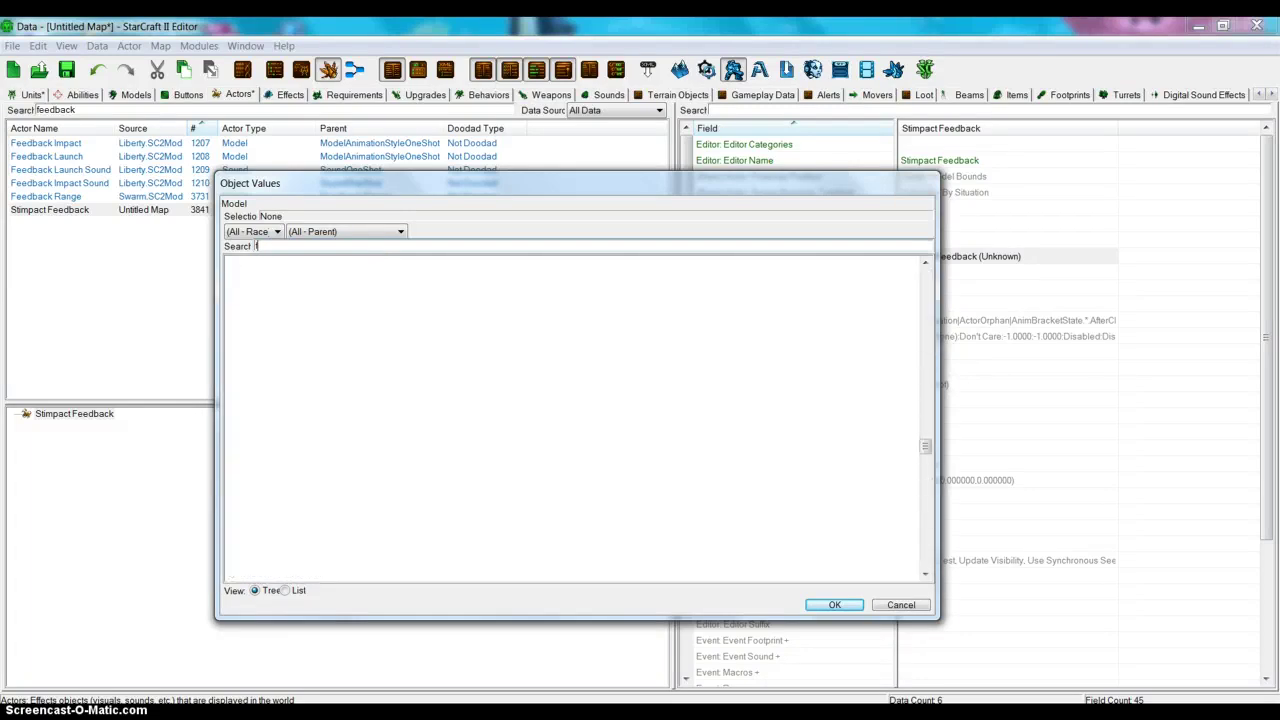
pyautogui.write('feedback')
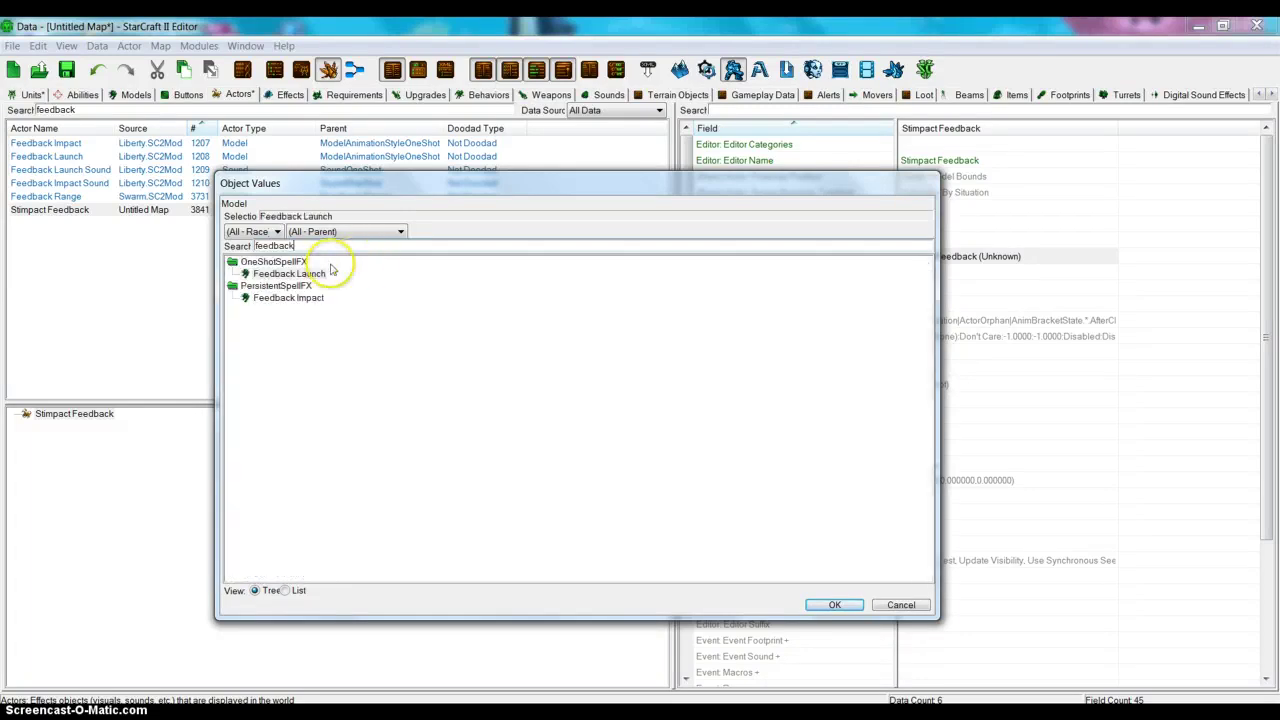
pyautogui.click(303, 298)
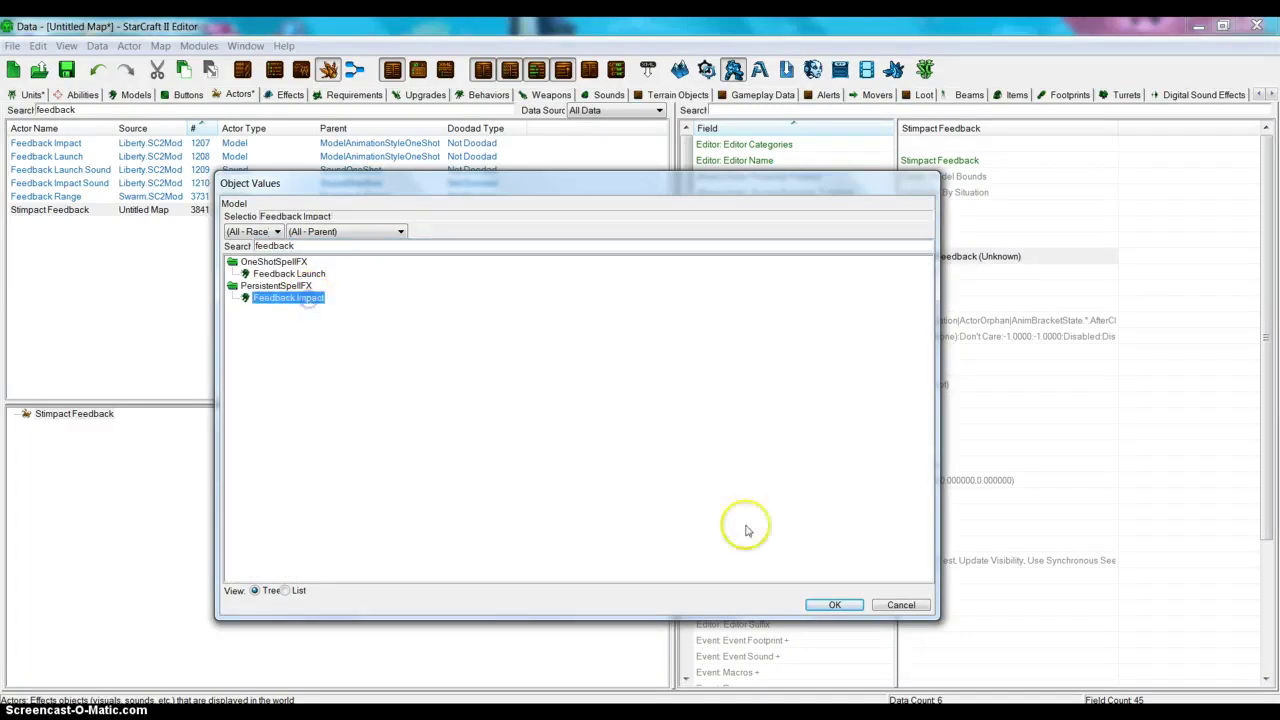
pyautogui.click(834, 605)
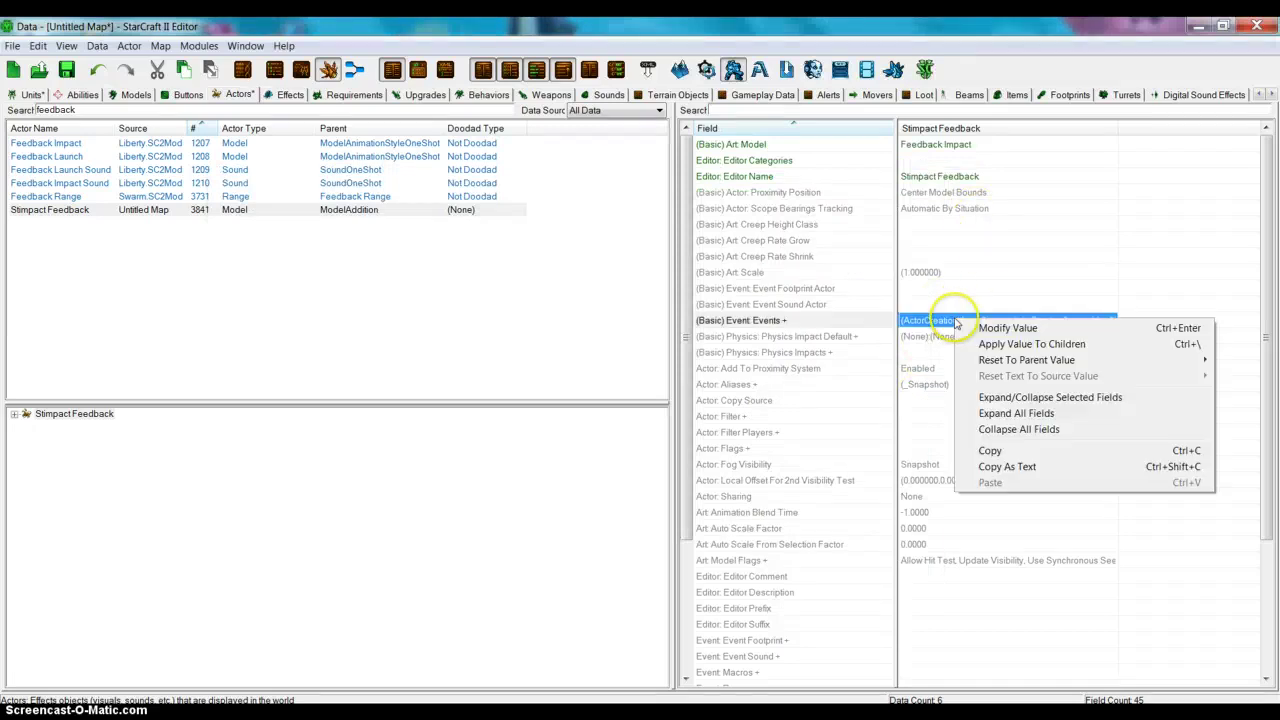
# Add an Effect event with source Marine - Stim Pack (Apply Buff) and sub name Impact.
pyautogui.click(1017, 327)
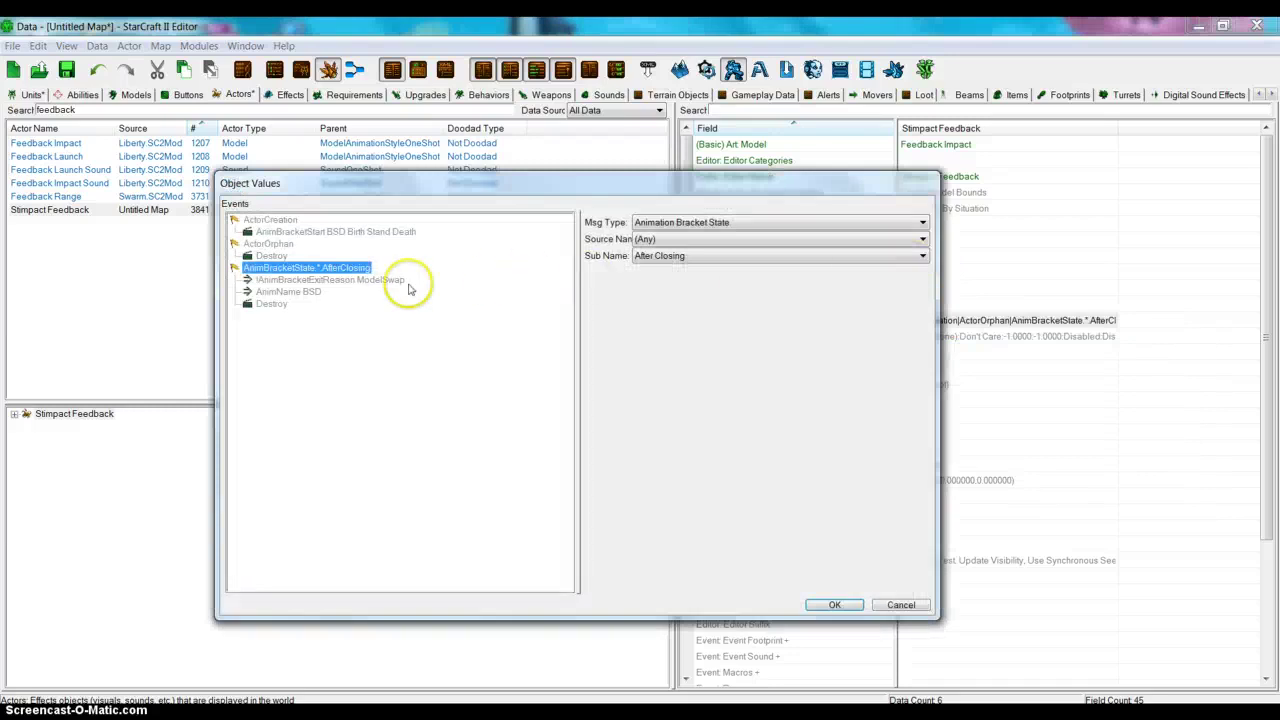
pyautogui.rightClick(307, 350)
pyautogui.click(338, 355)
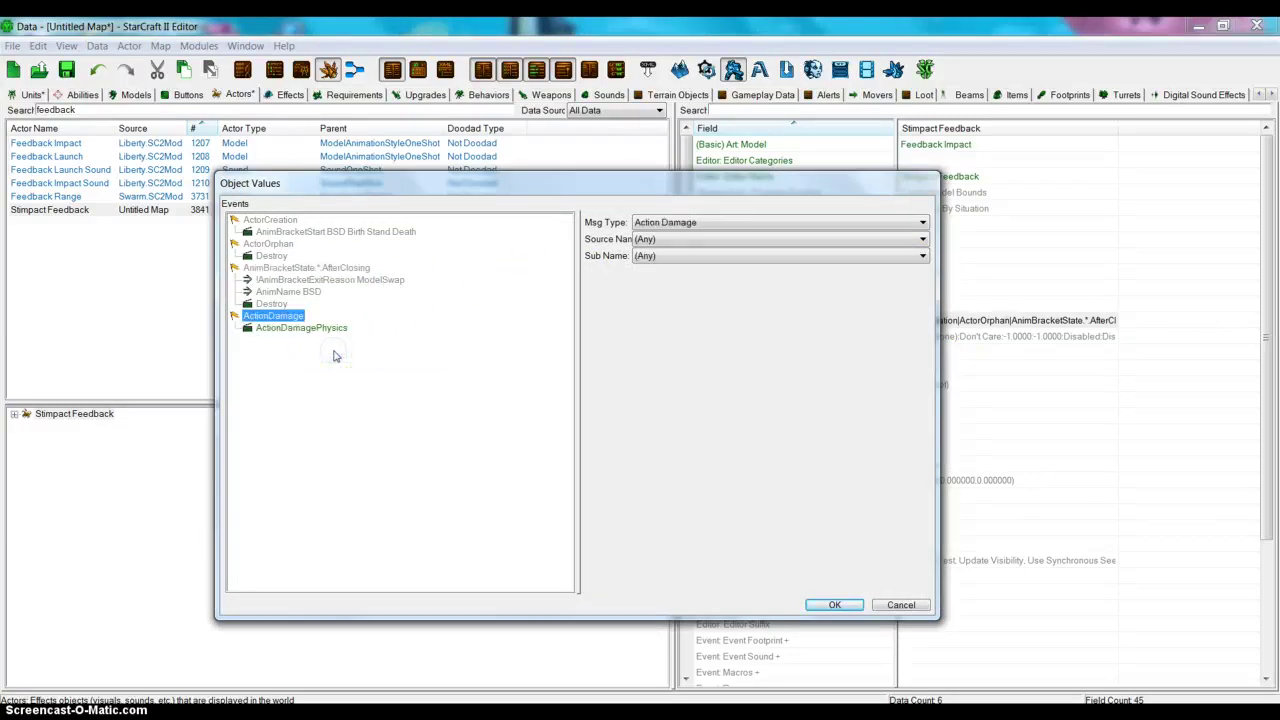
pyautogui.click(698, 224)
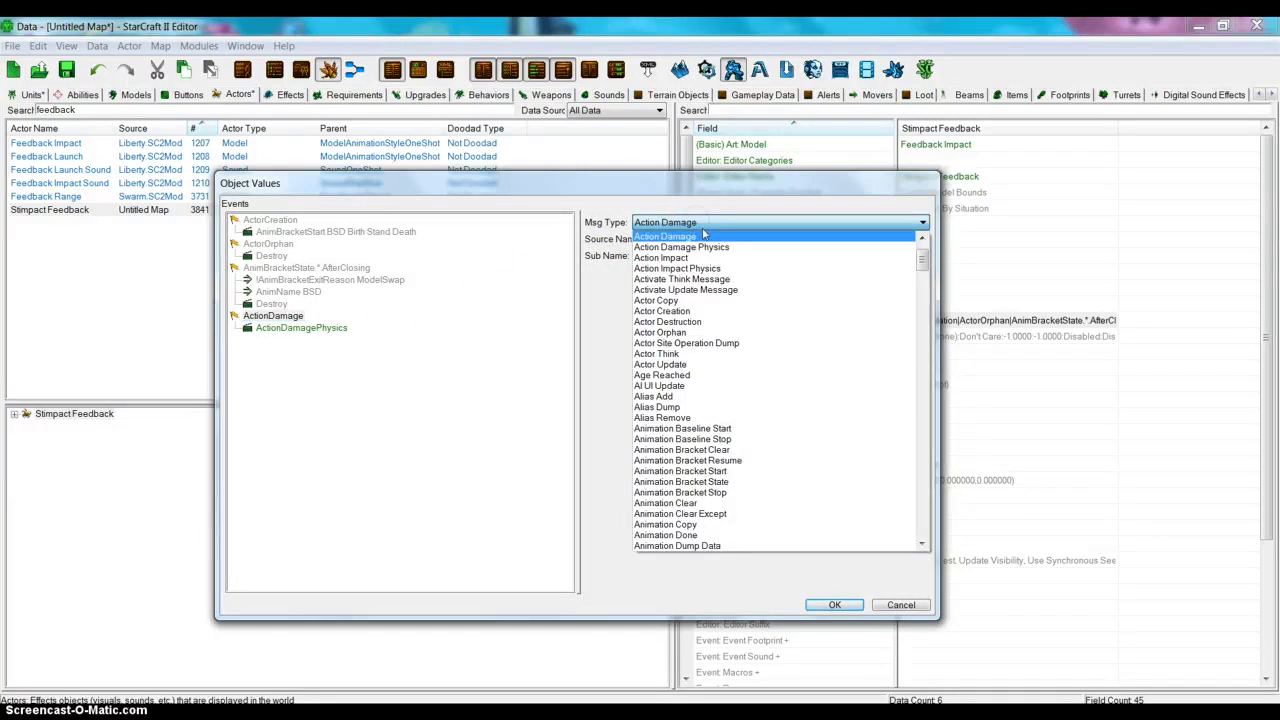
pyautogui.press('e')
pyautogui.click(708, 240)
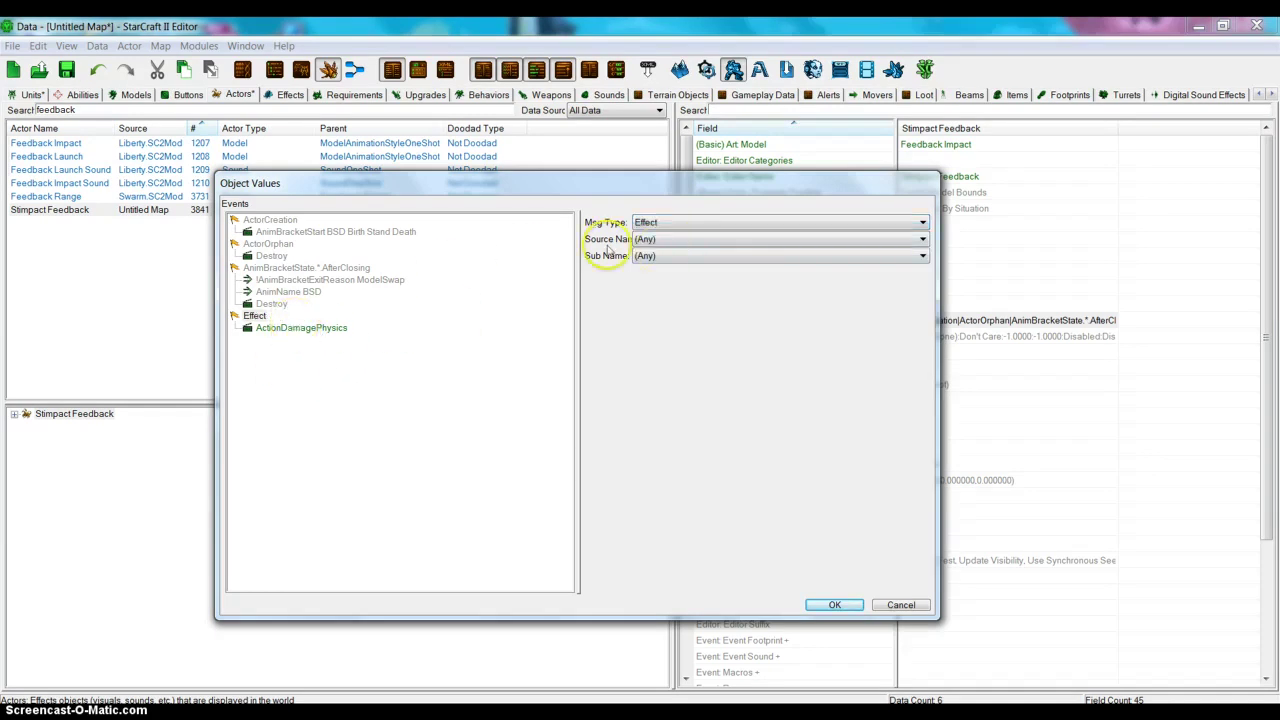
pyautogui.click(652, 241)
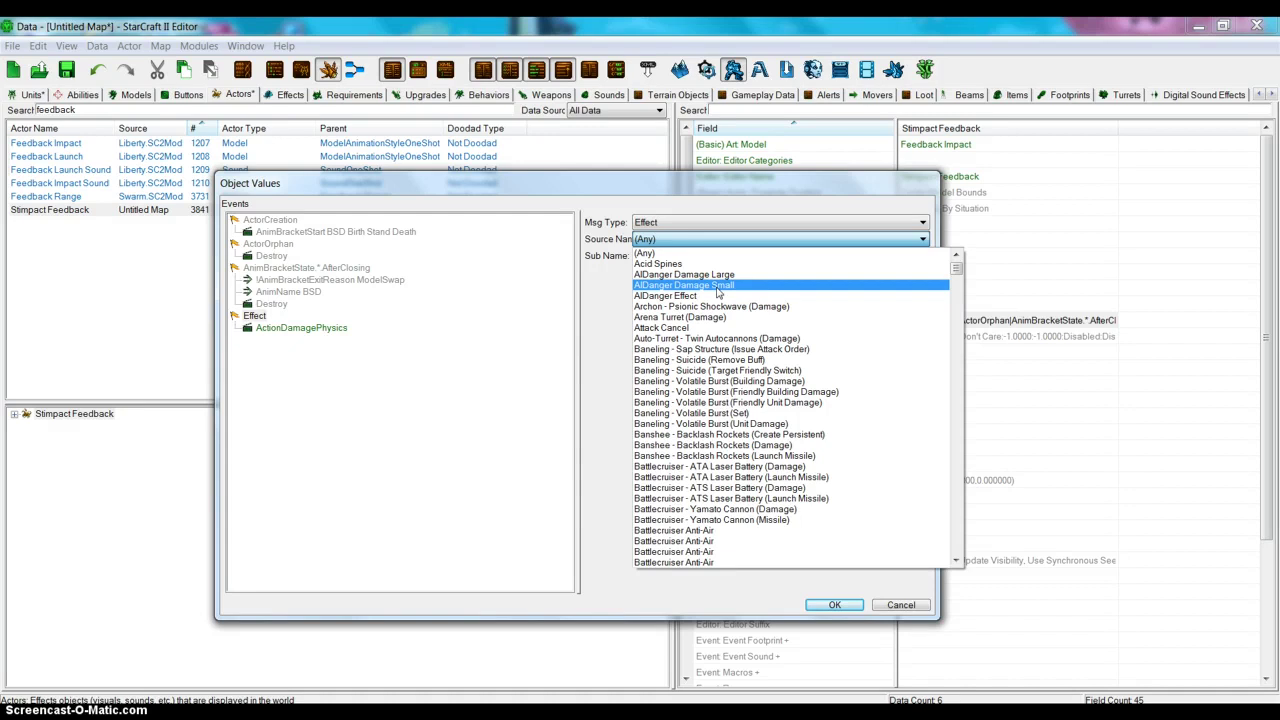
pyautogui.write('mari')
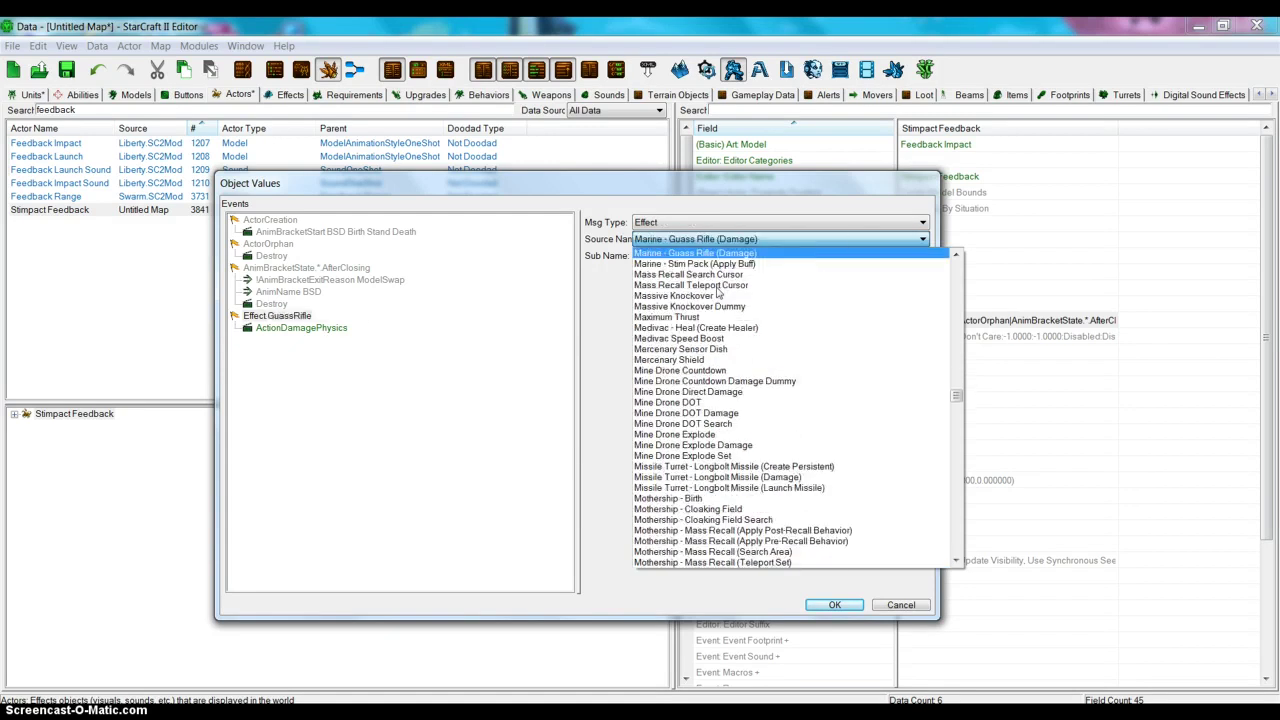
pyautogui.click(772, 265)
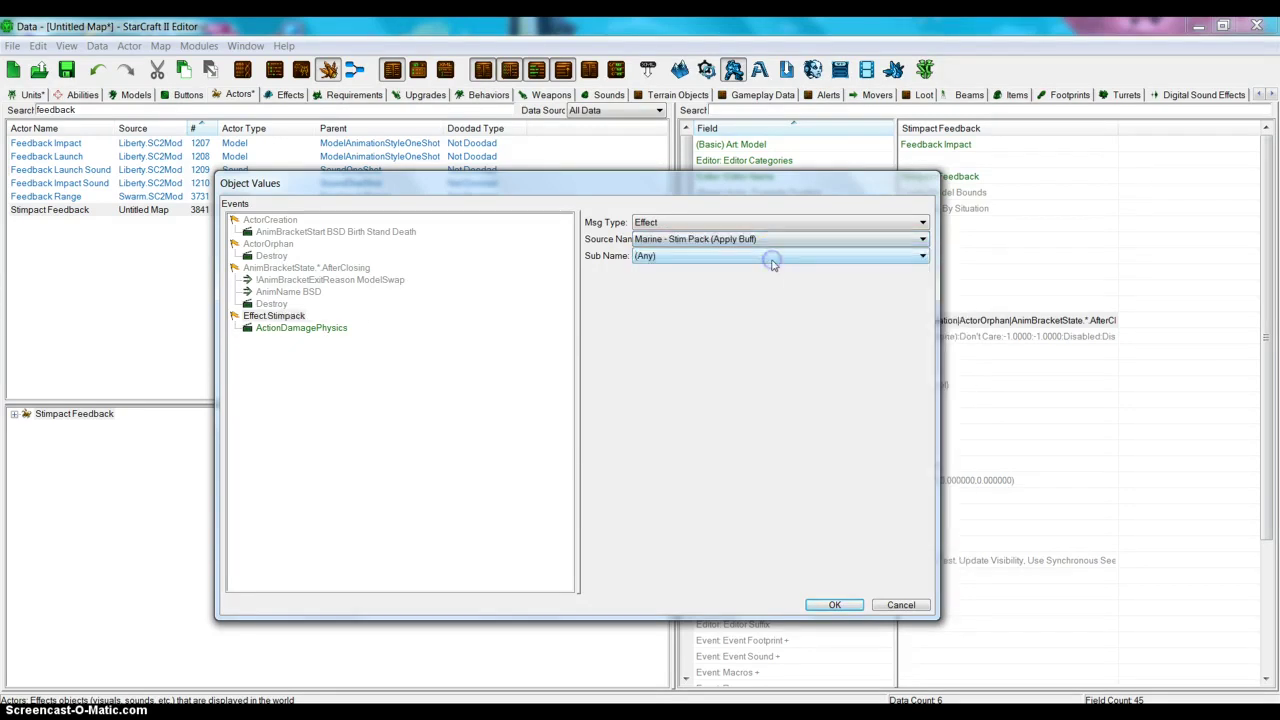
pyautogui.click(676, 258)
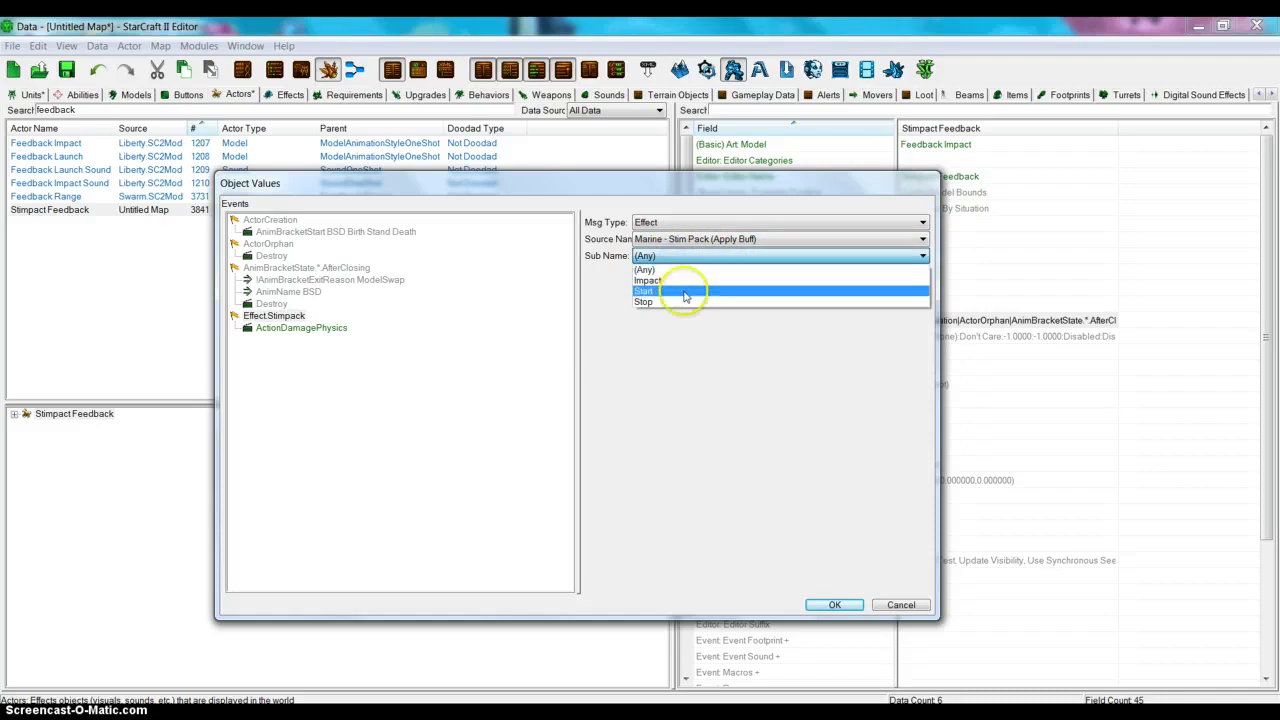
pyautogui.click(676, 282)
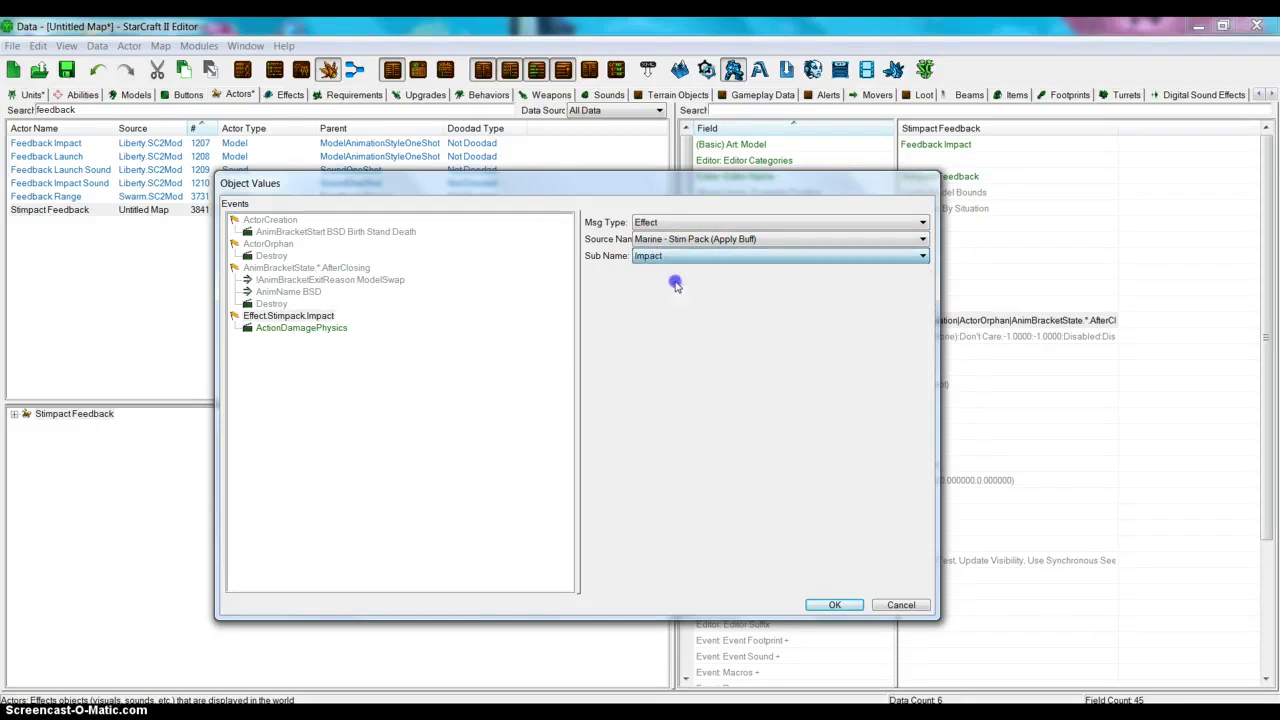
# Set the Effect.Stimpack.Impact event's action message to Create.
pyautogui.click(324, 330)
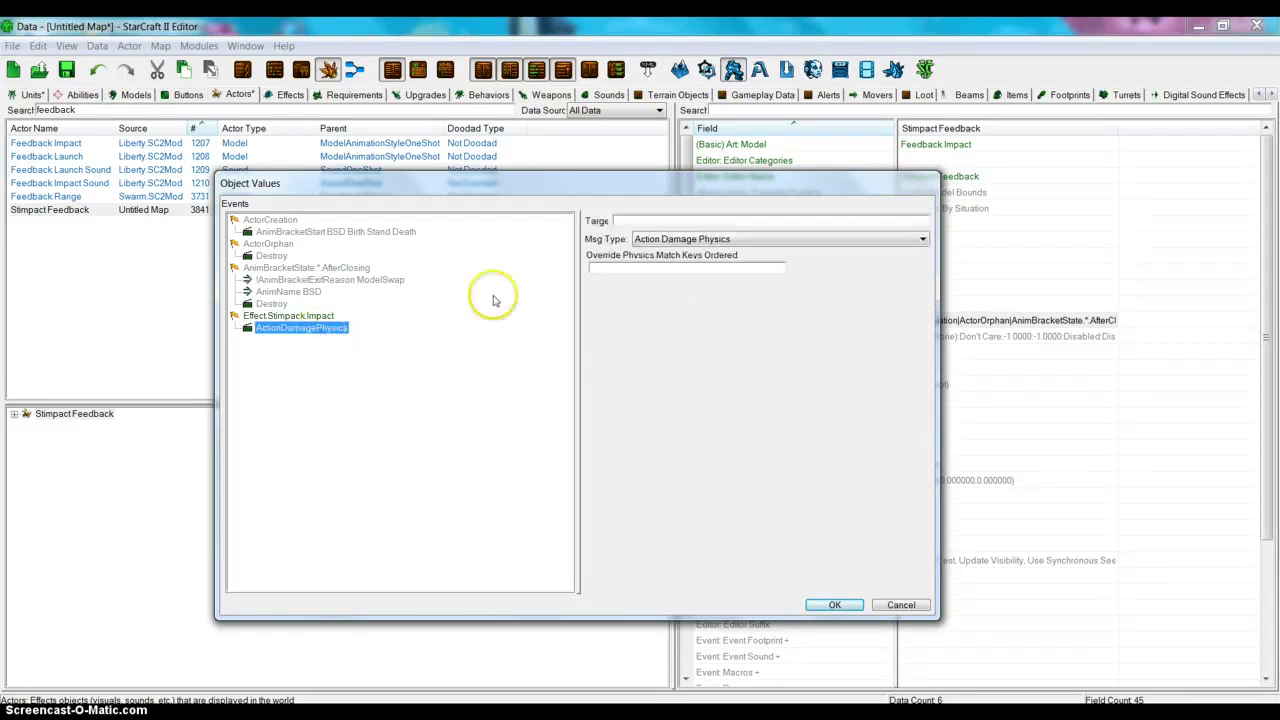
pyautogui.click(650, 239)
pyautogui.press('c')
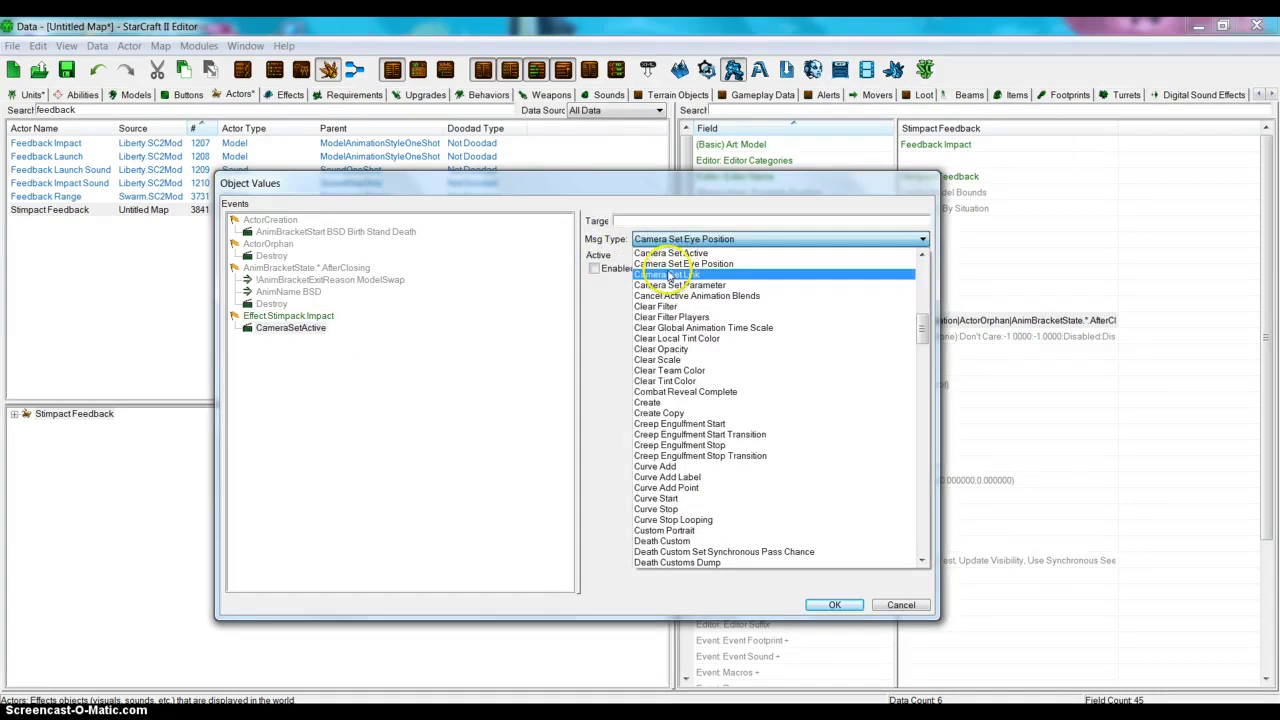
pyautogui.click(681, 403)
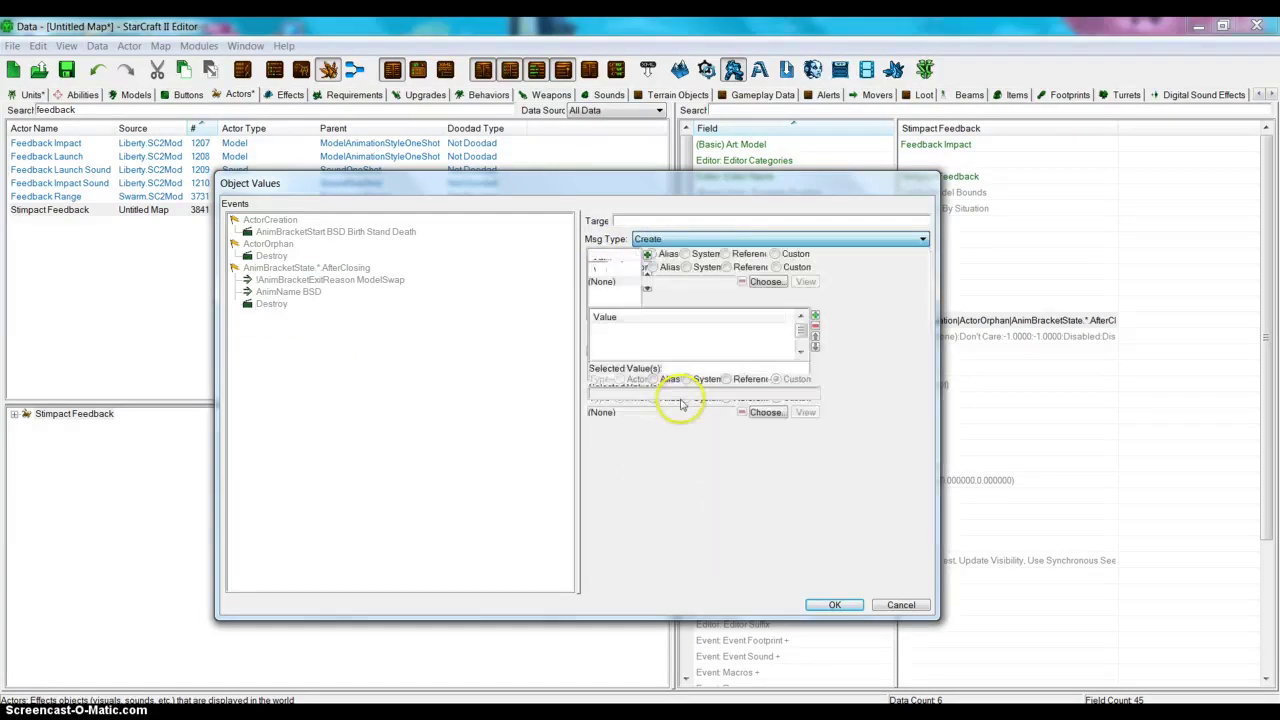
pyautogui.click(323, 320)
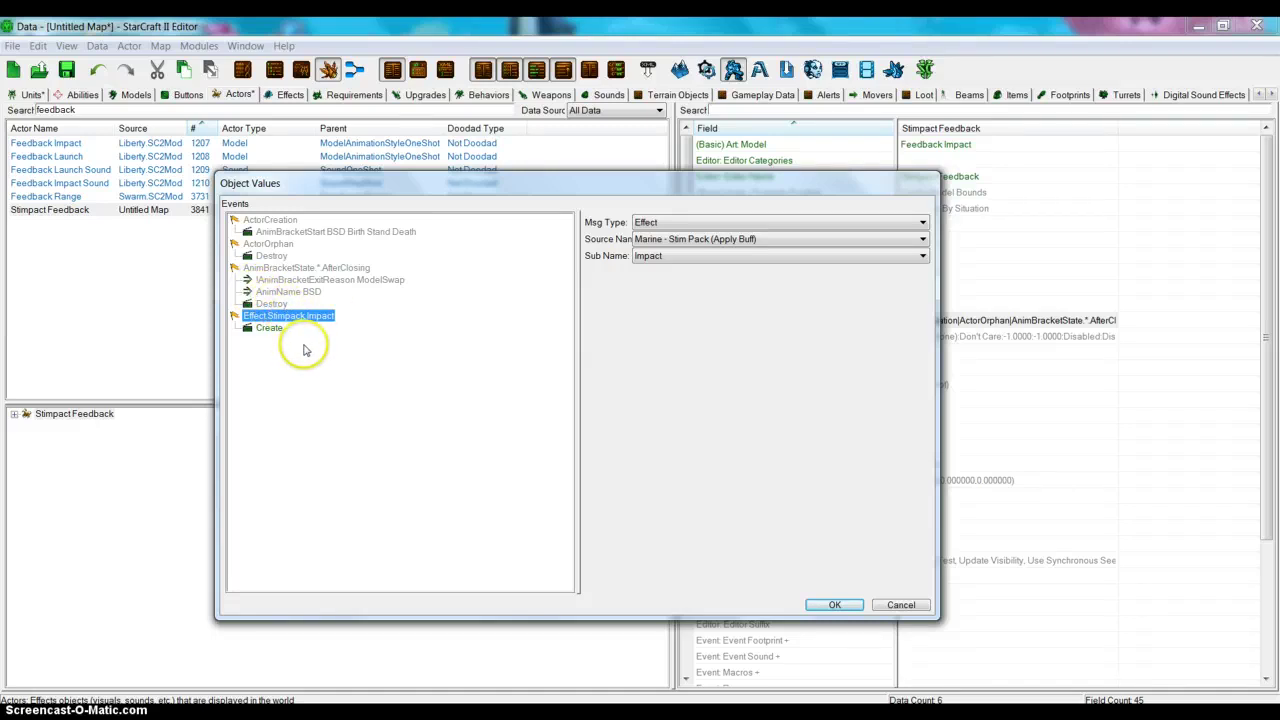
# Add an At term set to Caster on the Impact event's Create message.
pyautogui.click(309, 357)
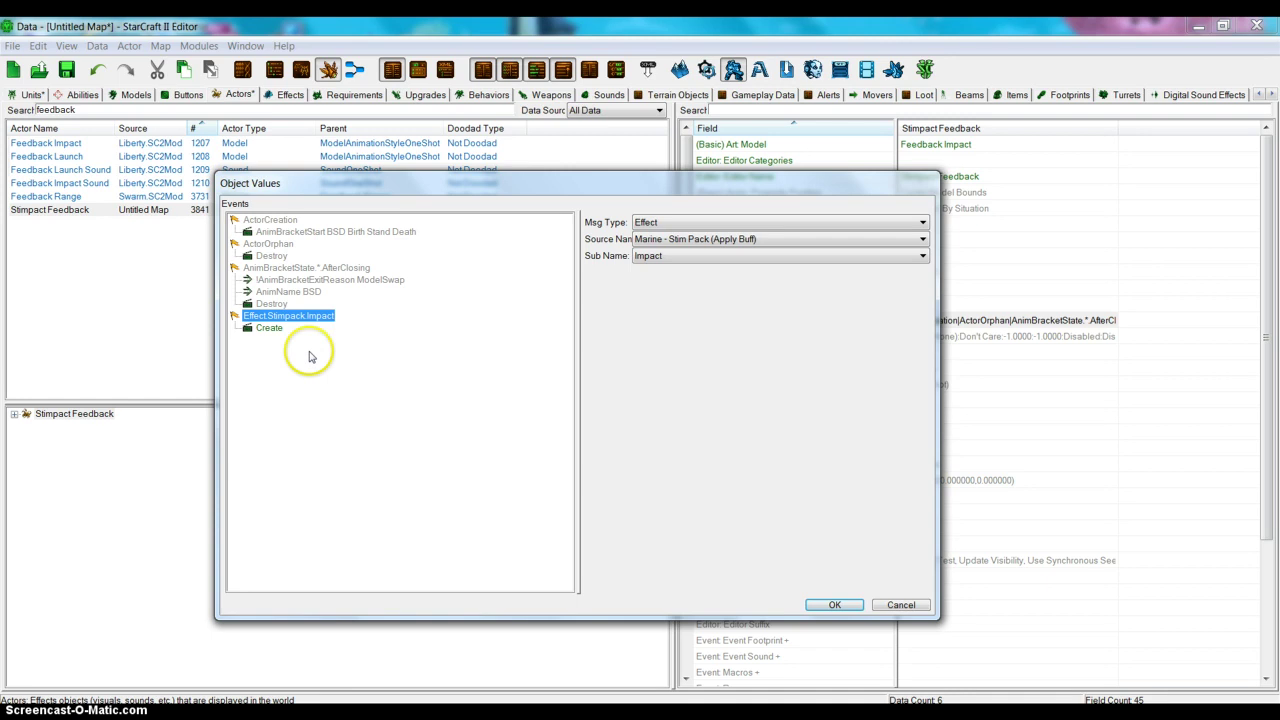
pyautogui.click(268, 328)
pyautogui.rightClick(270, 328)
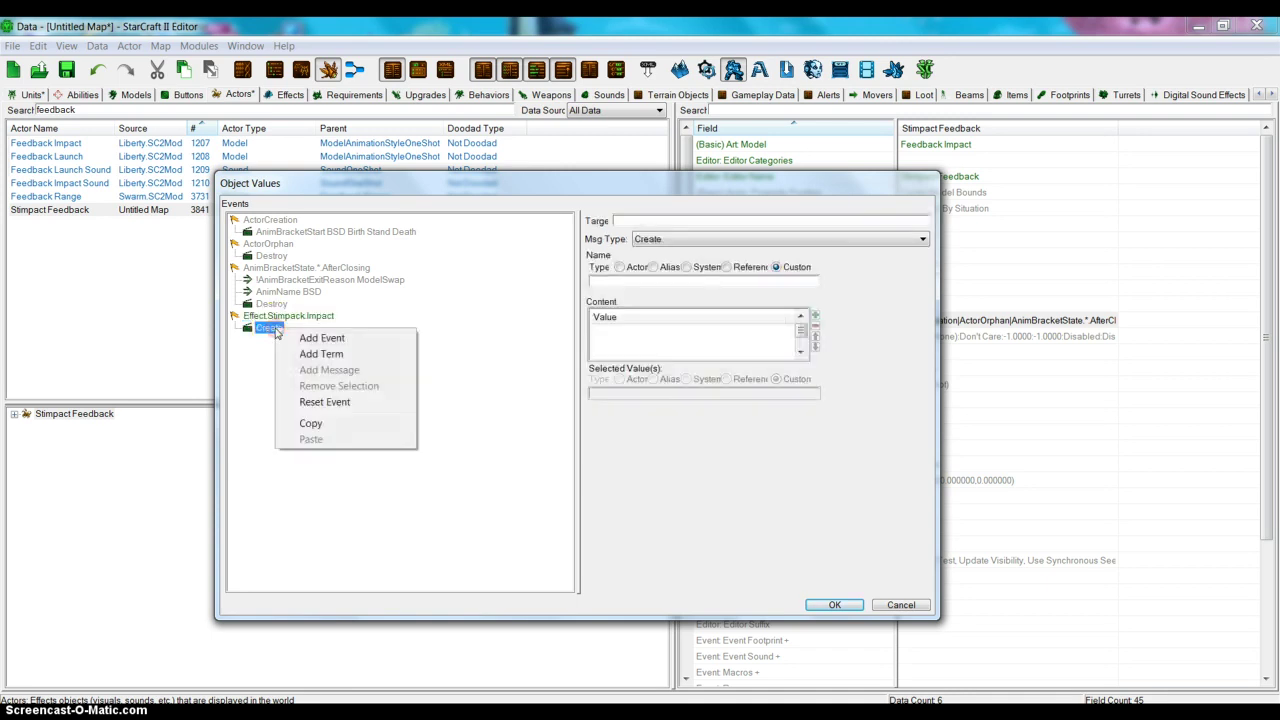
pyautogui.click(350, 357)
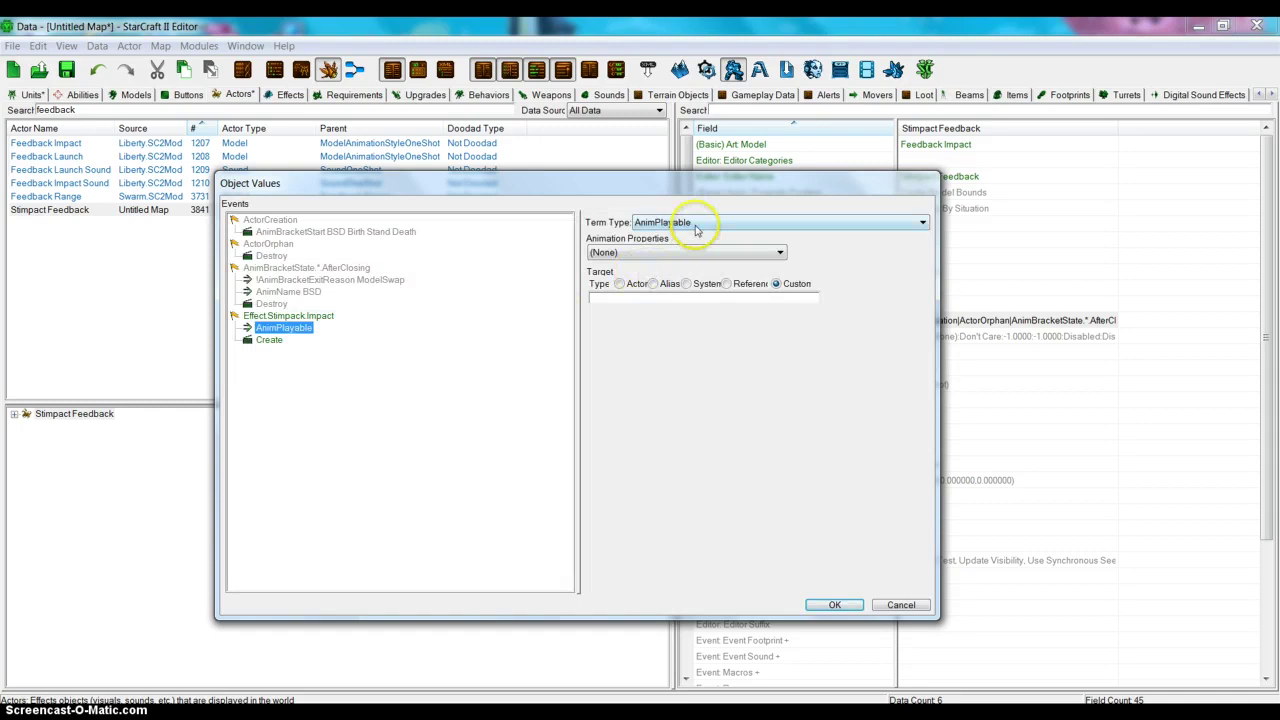
pyautogui.click(697, 224)
pyautogui.click(700, 252)
pyautogui.click(640, 254)
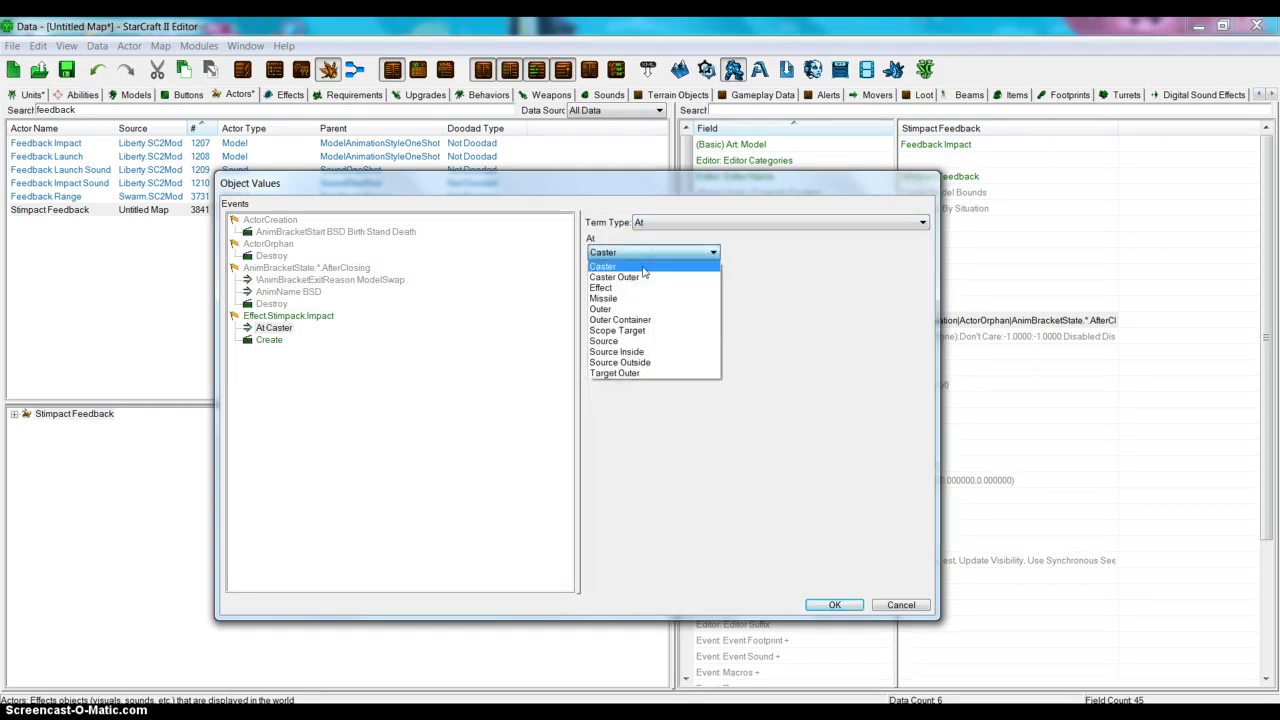
pyautogui.click(643, 267)
pyautogui.click(268, 329)
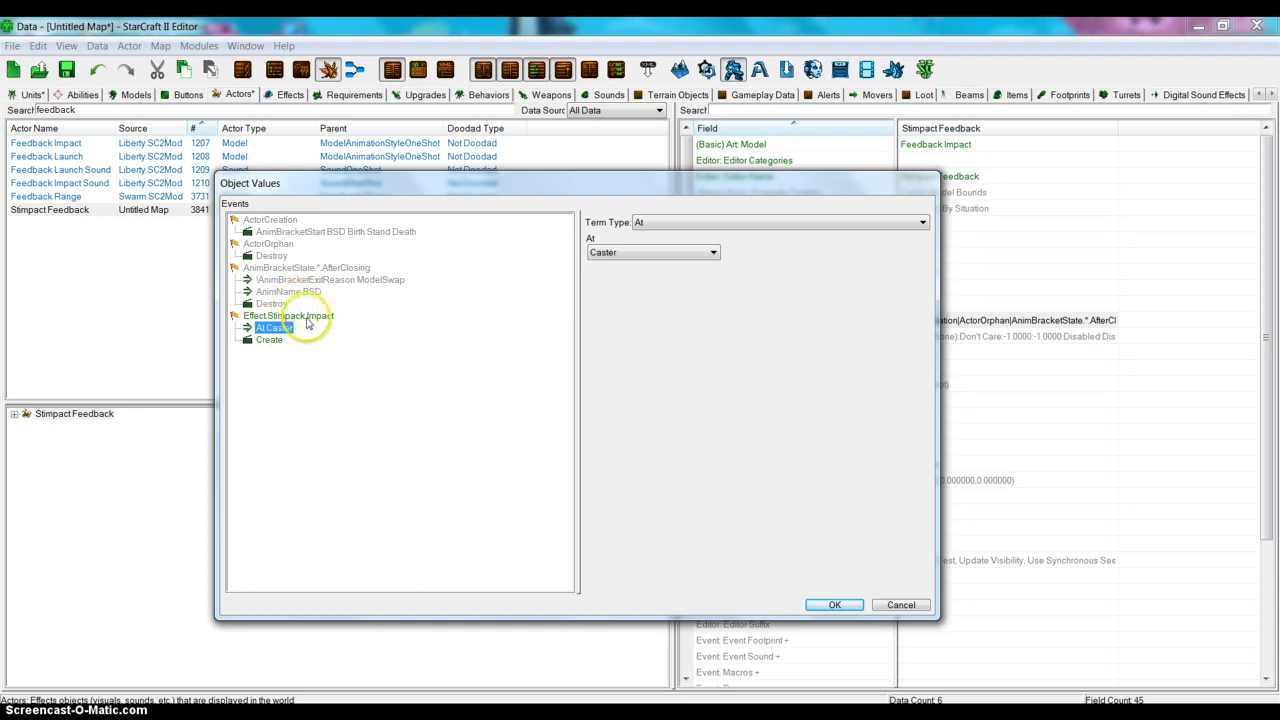
pyautogui.click(298, 316)
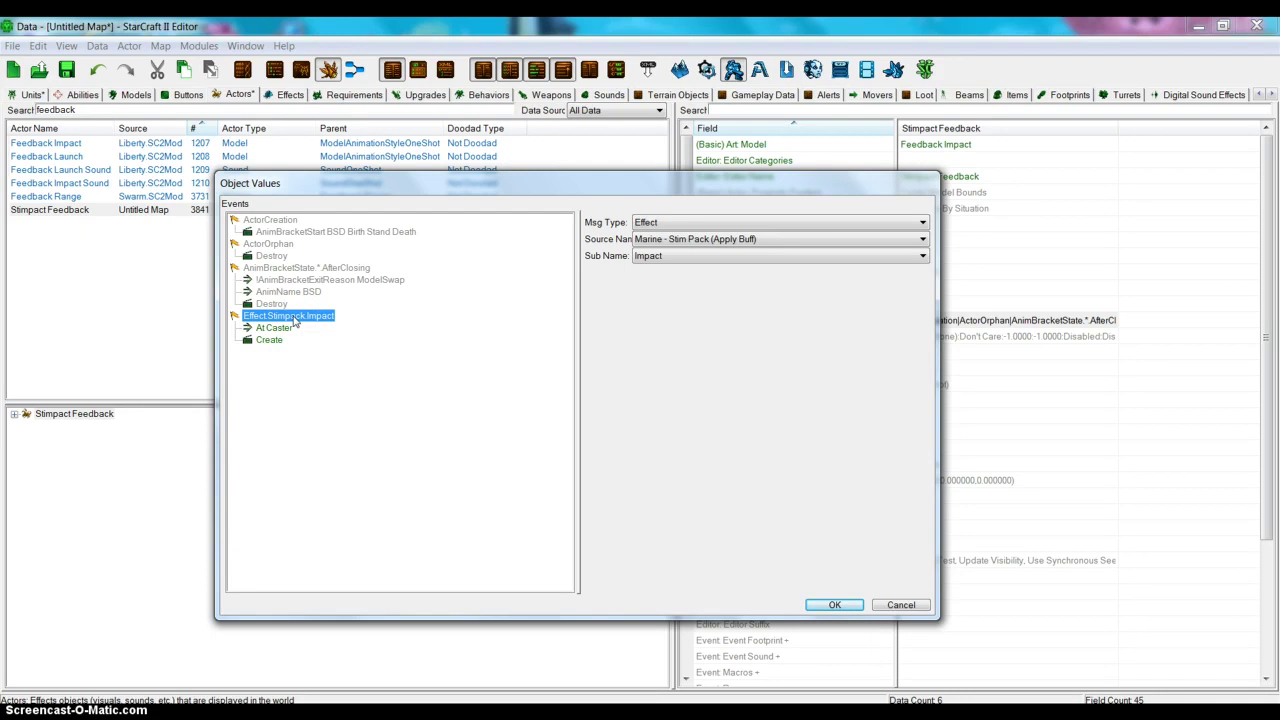
# Add a second Effect event with source Marine - Stim Pack (Apply Buff) and sub name Stop.
pyautogui.rightClick(294, 318)
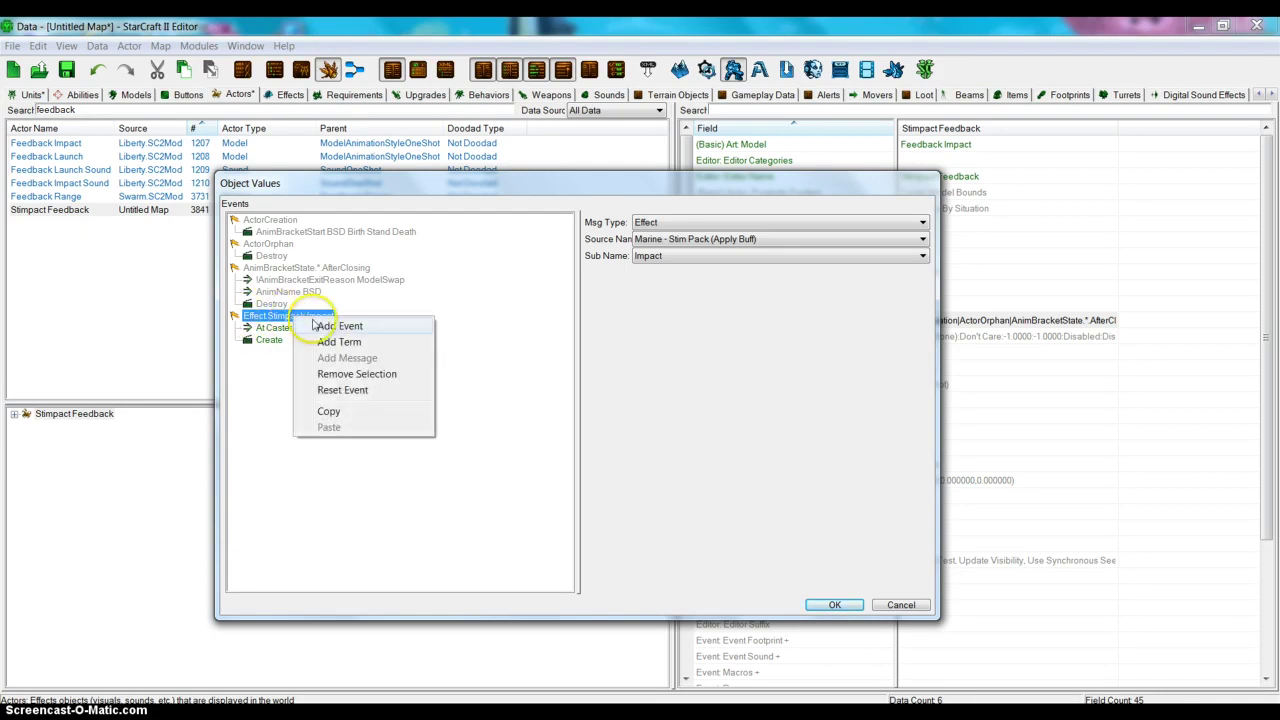
pyautogui.click(340, 326)
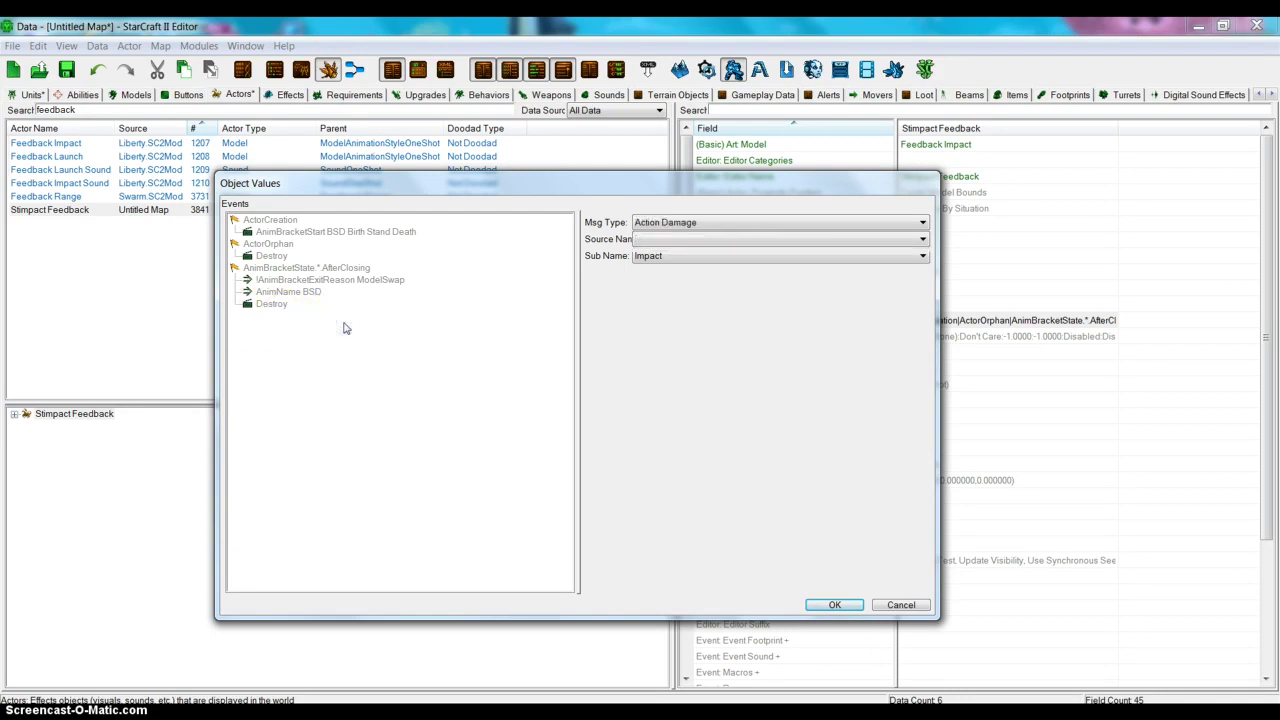
pyautogui.click(652, 224)
pyautogui.press('e')
pyautogui.click(668, 232)
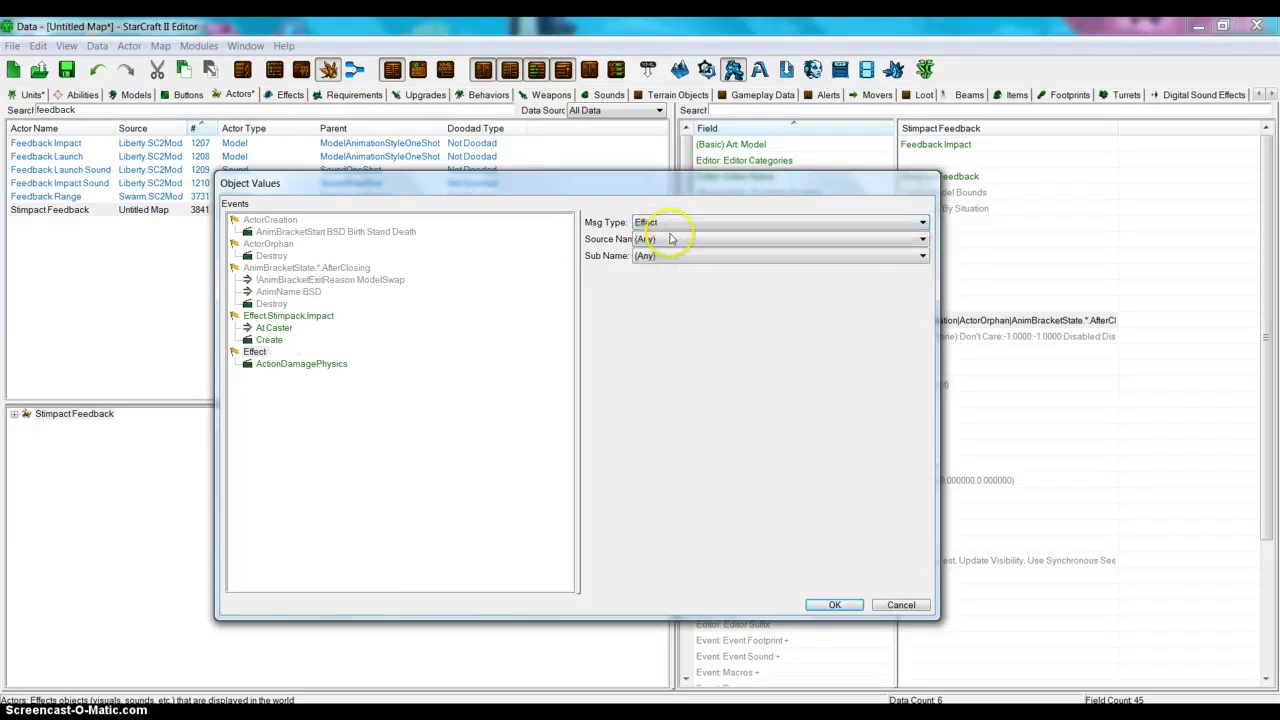
pyautogui.click(671, 238)
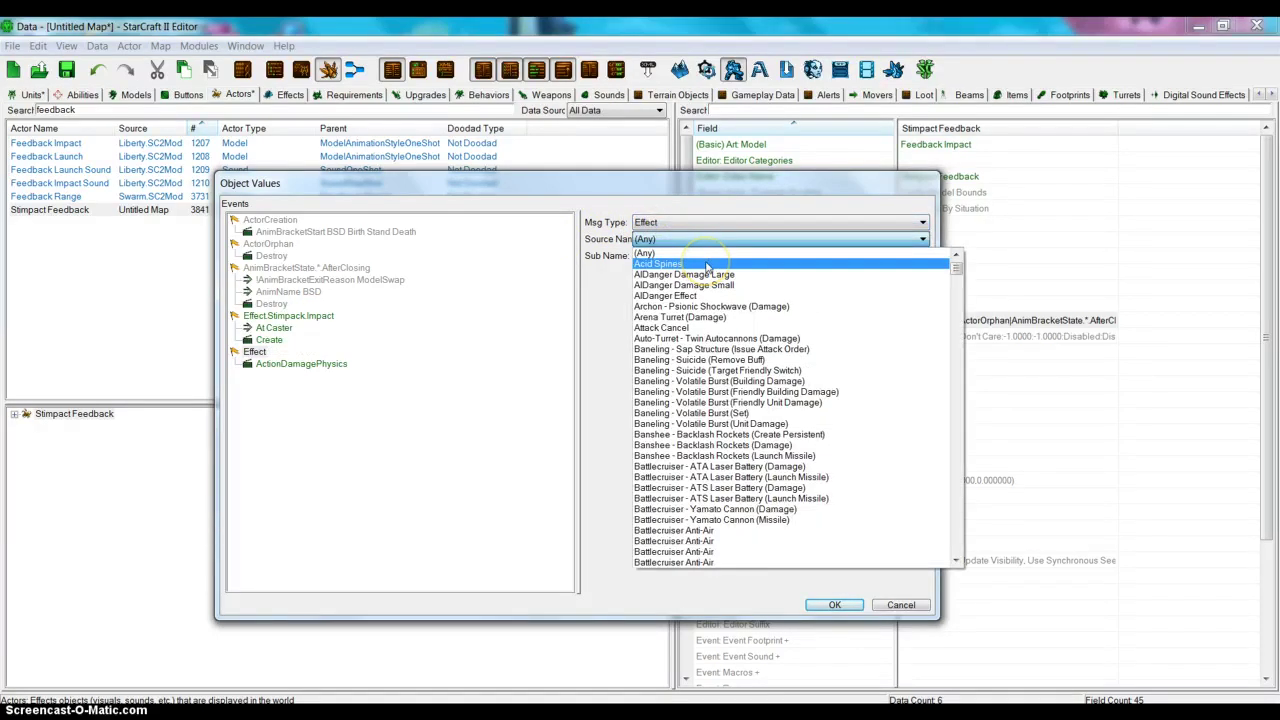
pyautogui.press('m')
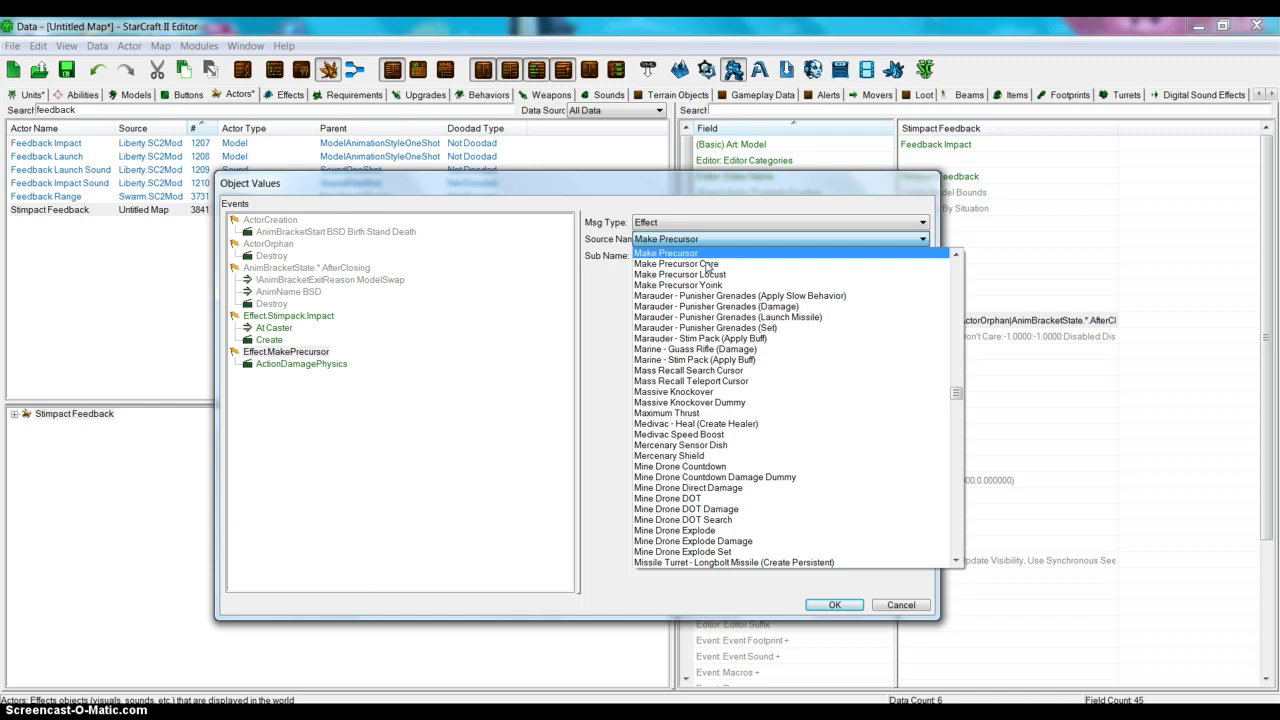
pyautogui.write('arine - Guass Rifle (Damage')
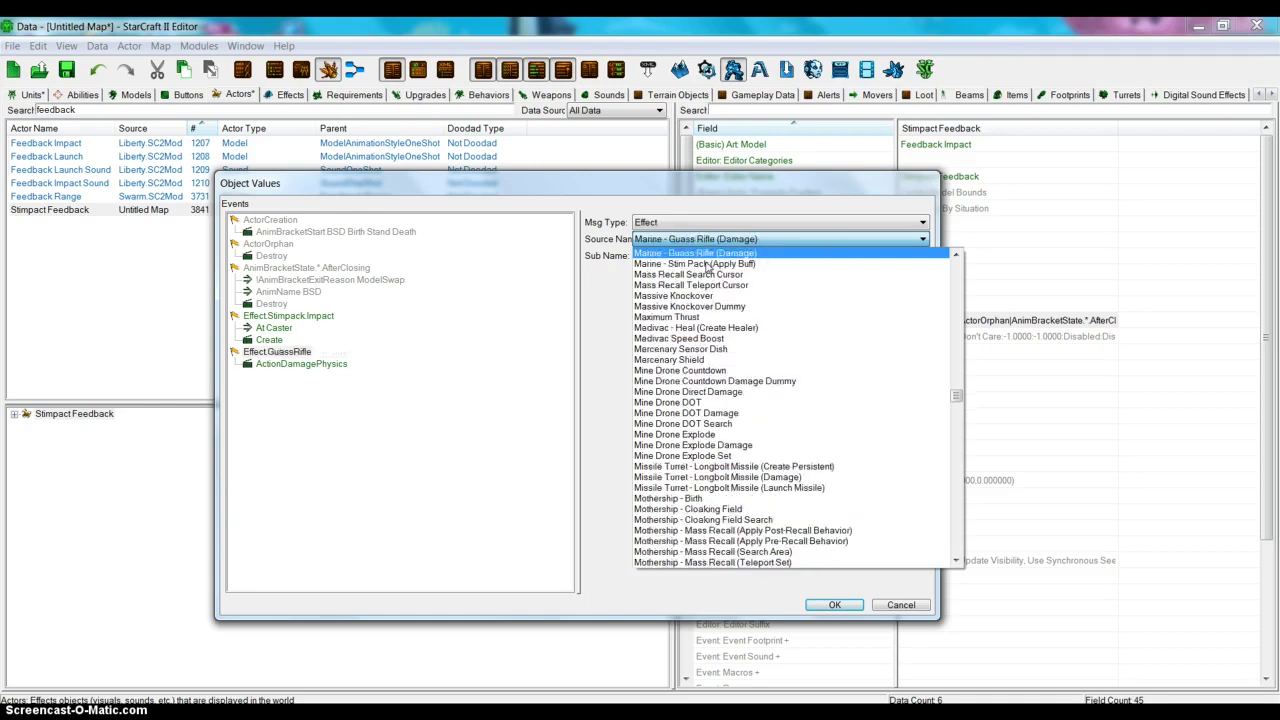
pyautogui.click(707, 264)
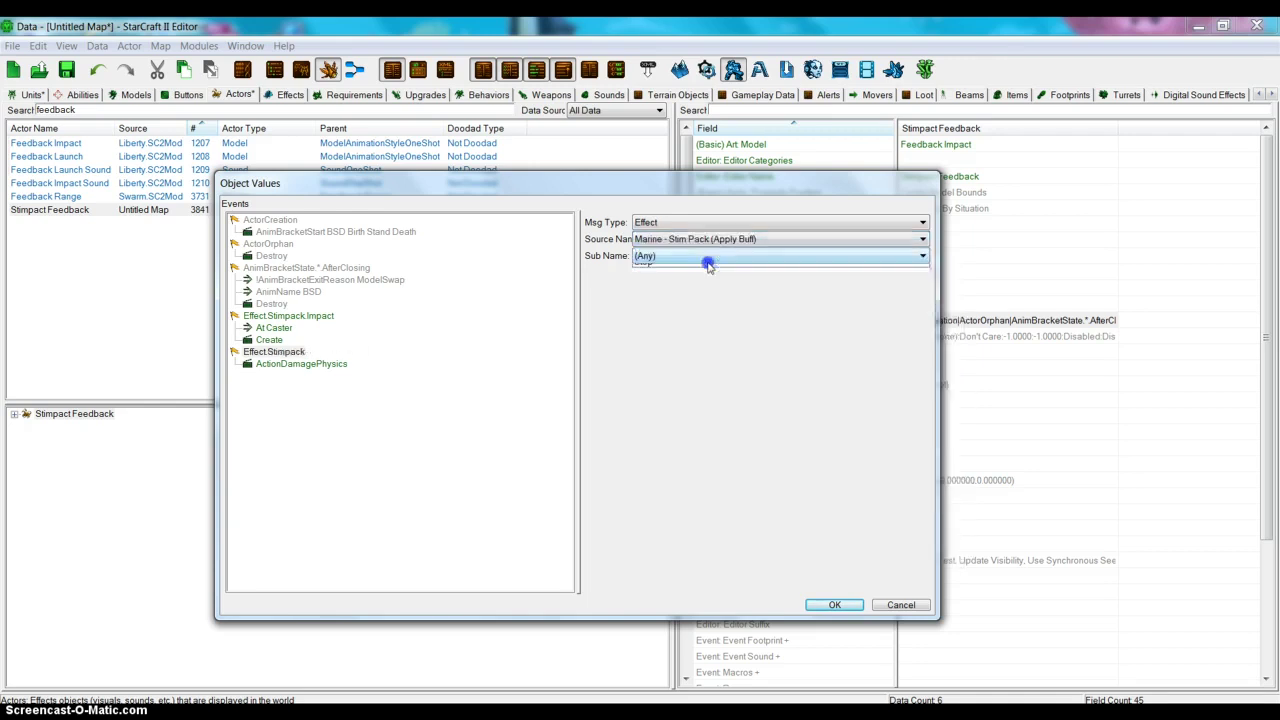
pyautogui.click(707, 257)
pyautogui.click(712, 302)
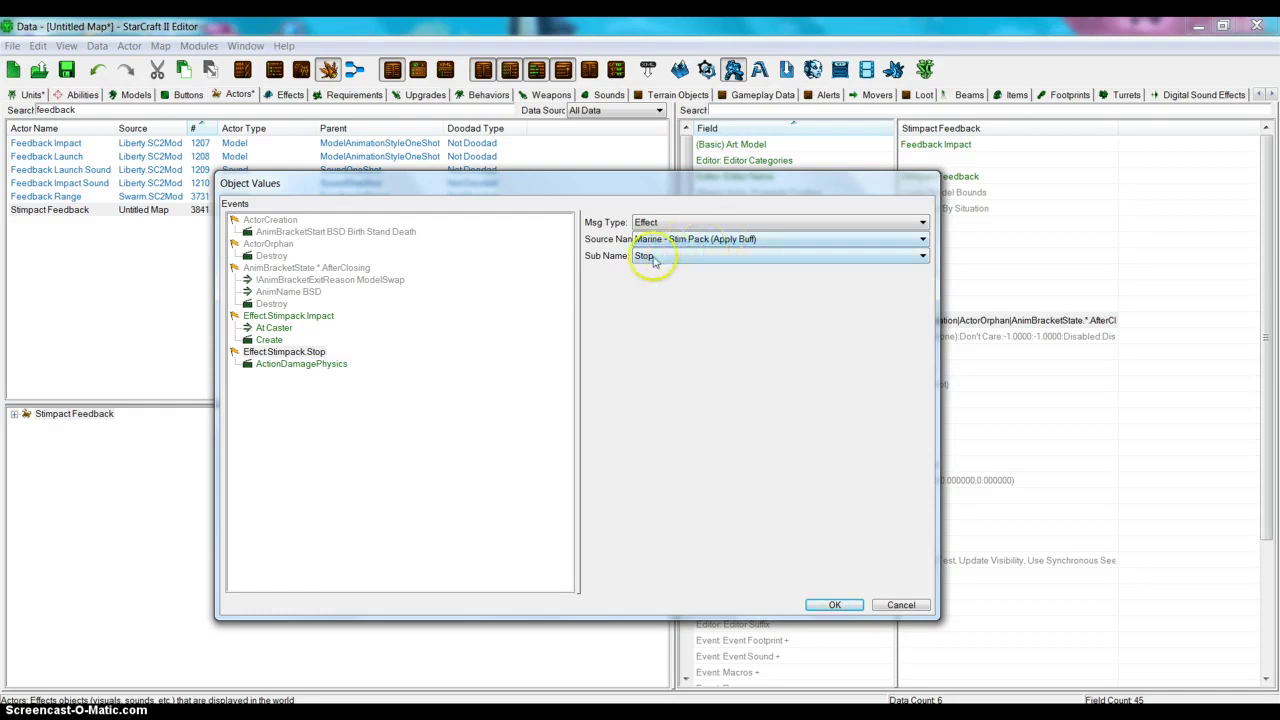
# Set the Stop event's action message to Destroy and confirm the event list.
pyautogui.click(338, 364)
pyautogui.click(755, 240)
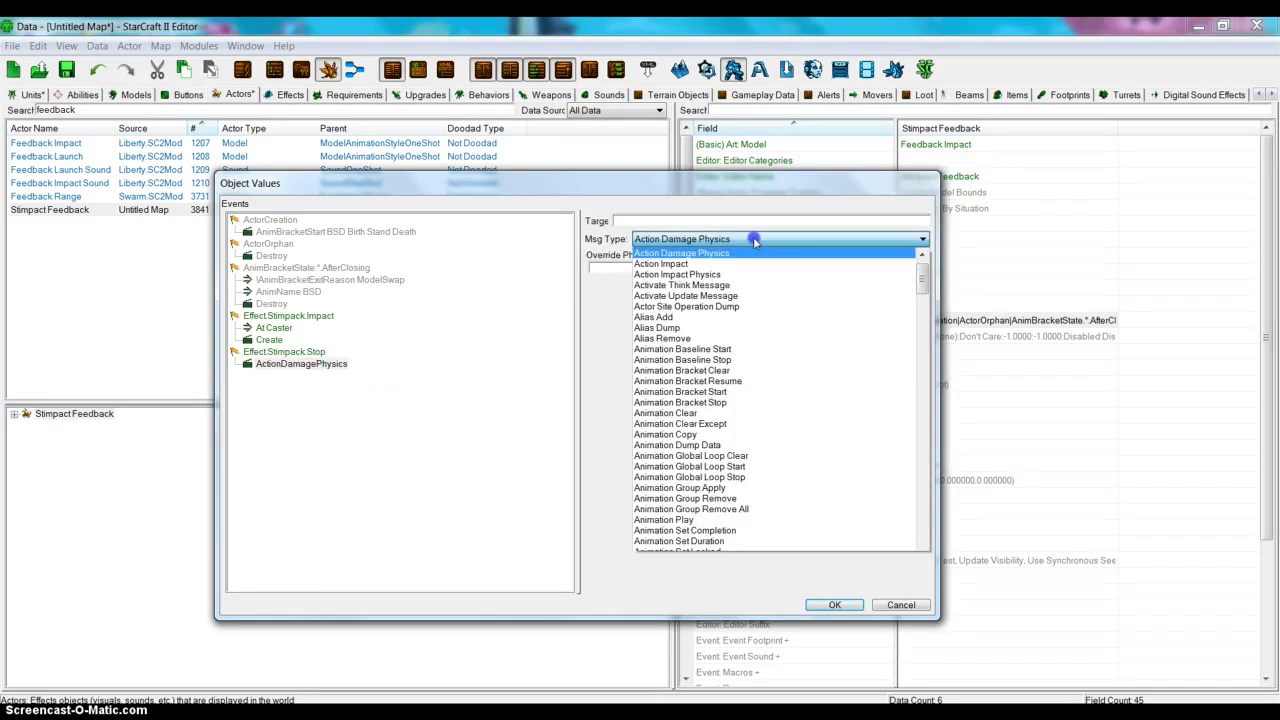
pyautogui.press('d')
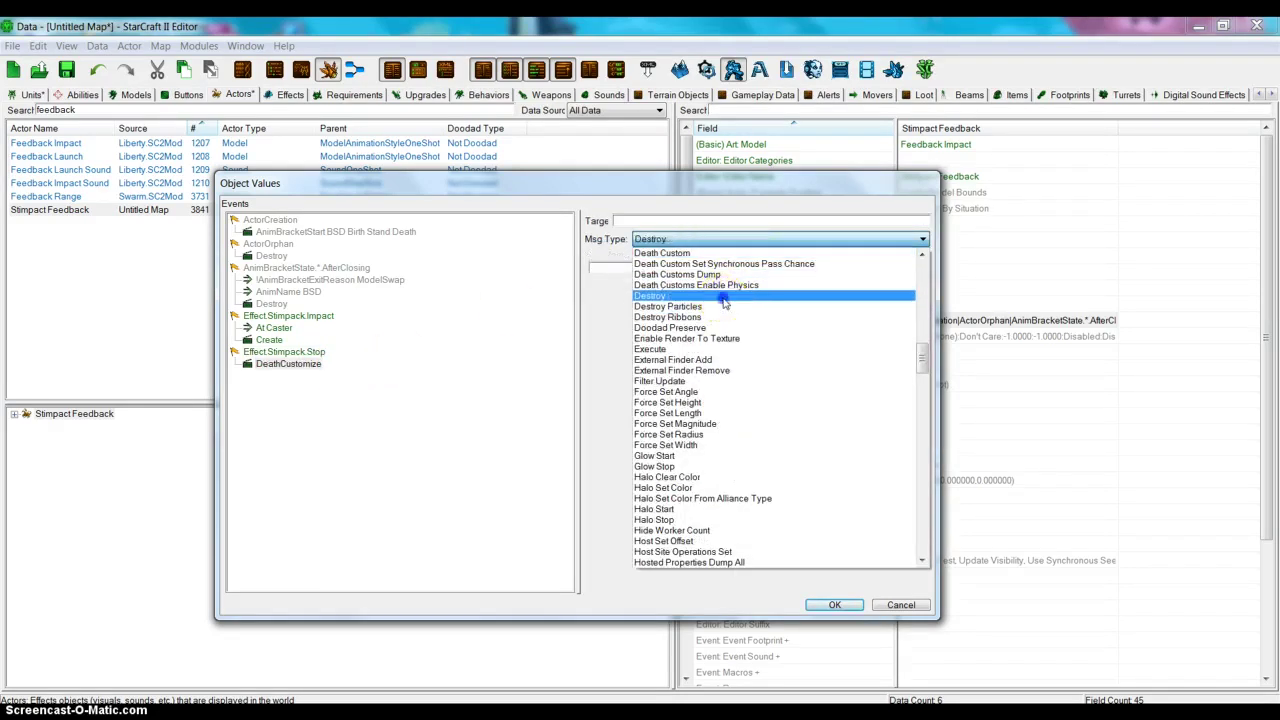
pyautogui.click(724, 297)
pyautogui.click(305, 365)
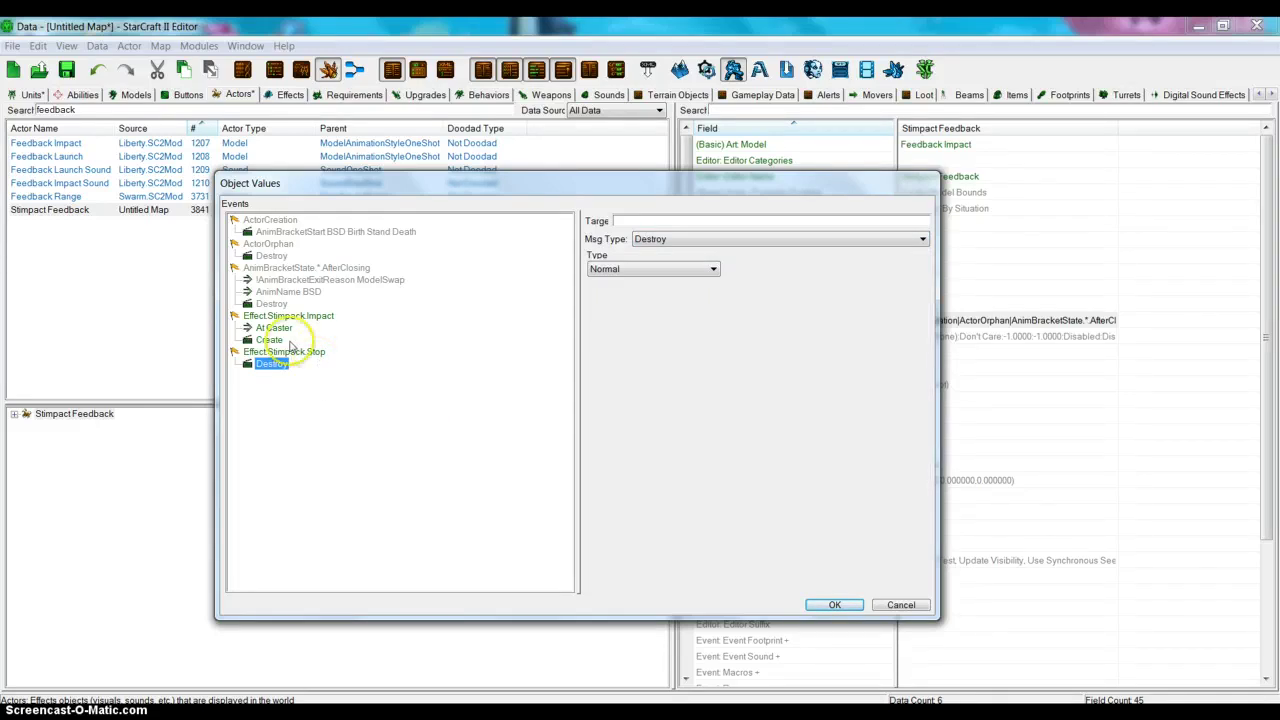
pyautogui.click(836, 606)
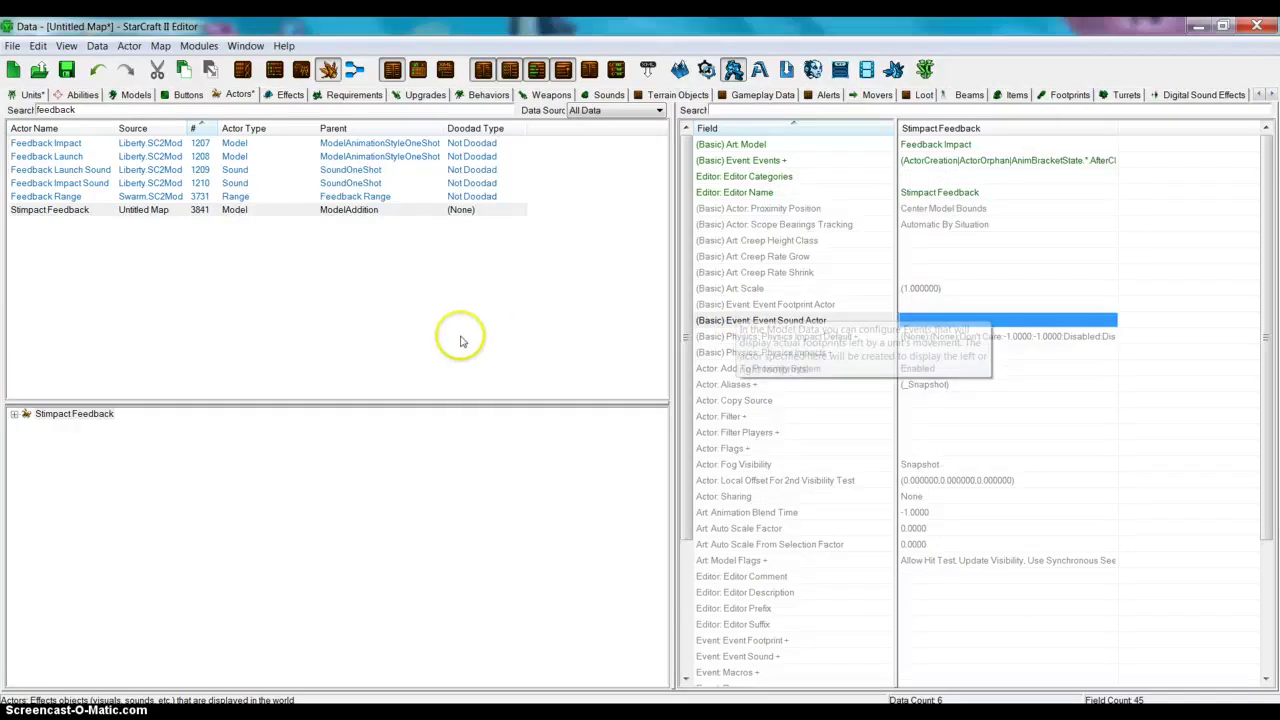